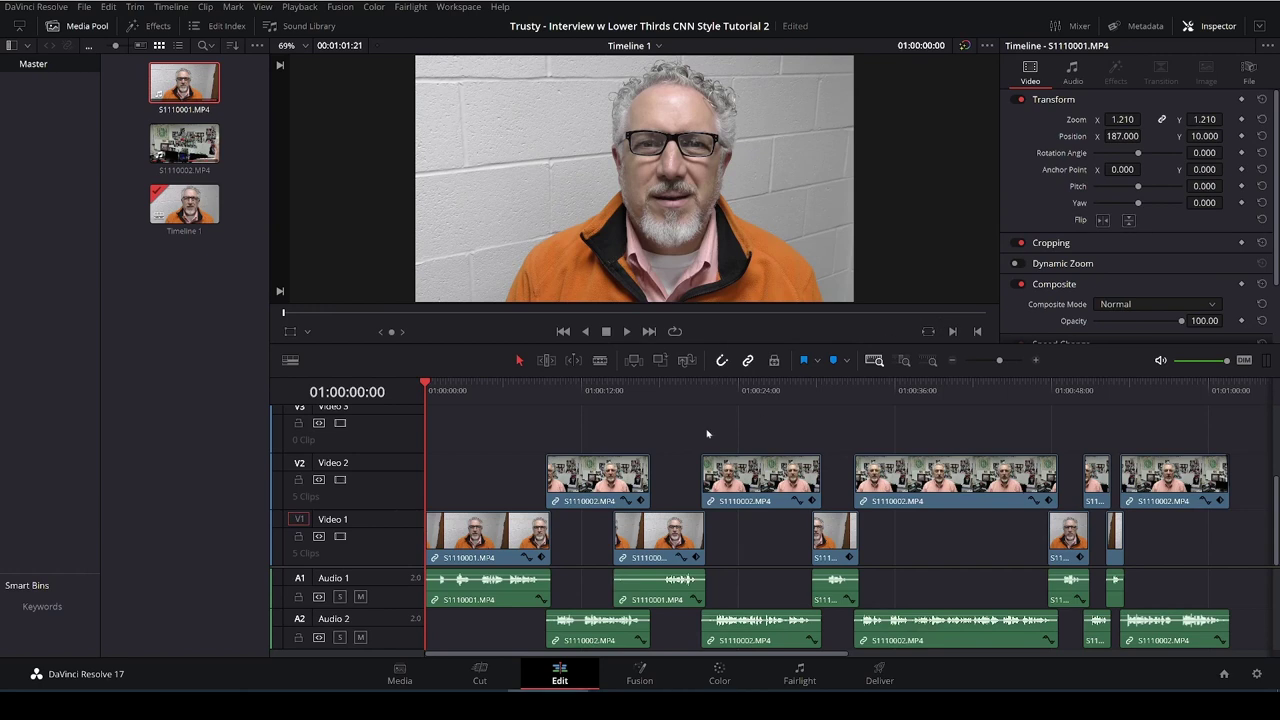
Step: Select the first Video 2 interview clip and bring up the CNN lower-third example in VLC
click(484, 536)
click(617, 484)
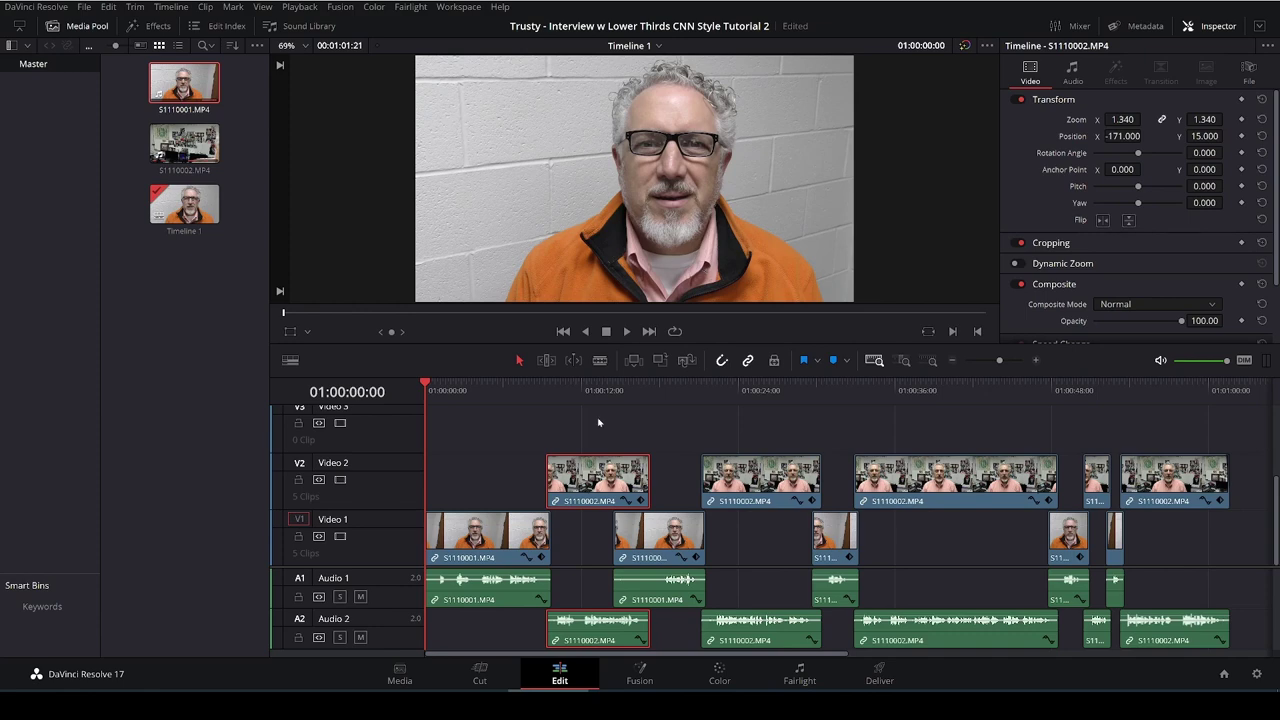
key(alt+Tab)
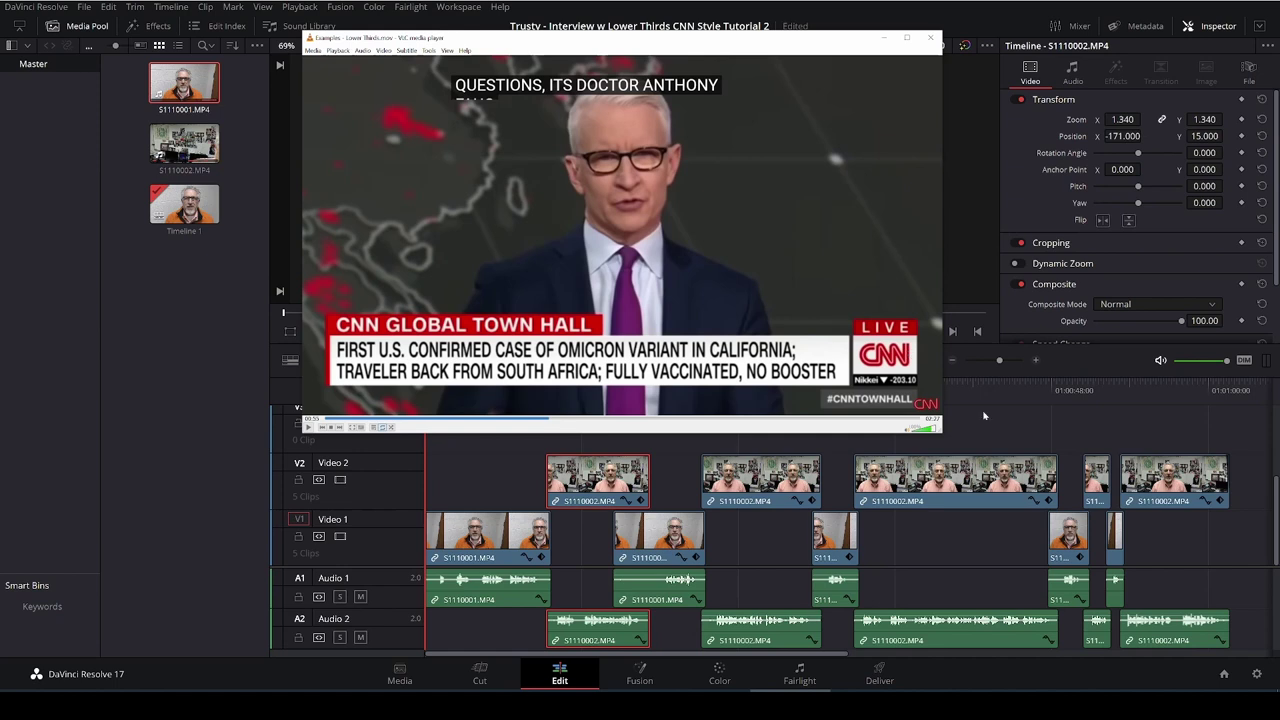
Step: Close the CNN example and check the track-header options without adding a track
click(660, 424)
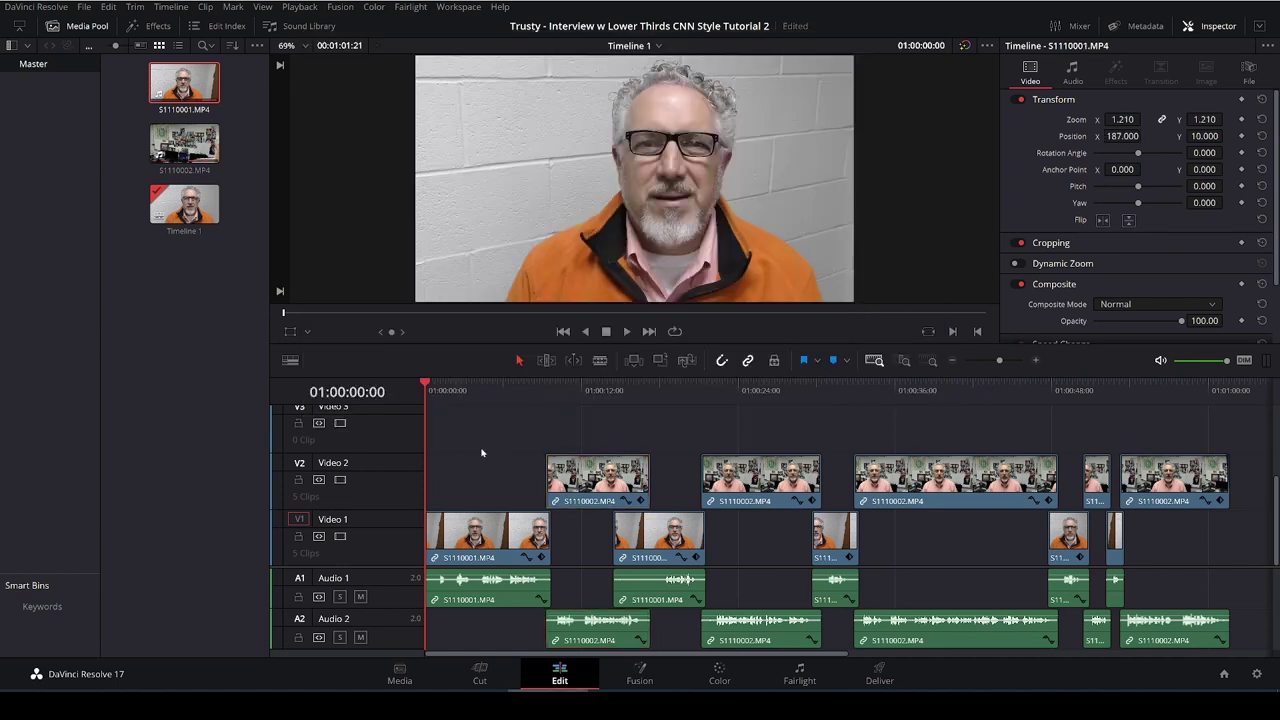
scroll(481, 453, up, 5)
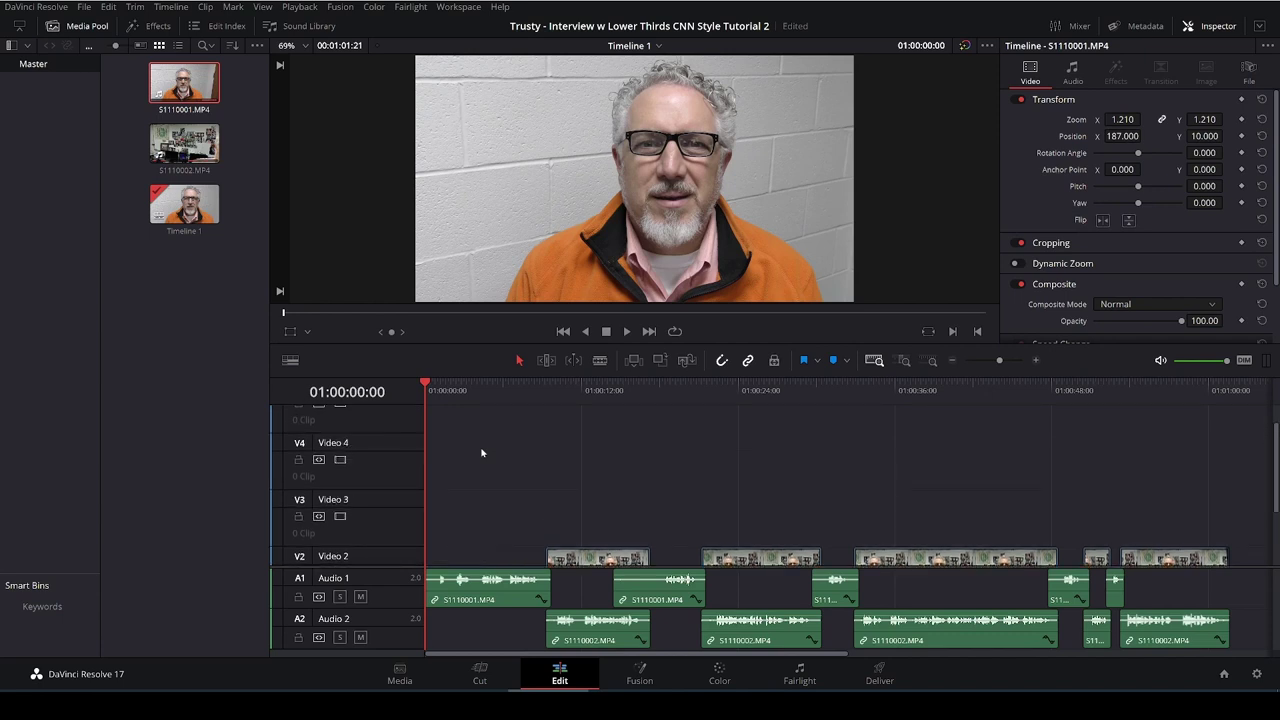
scroll(481, 453, up, 1)
scroll(481, 453, down, 3)
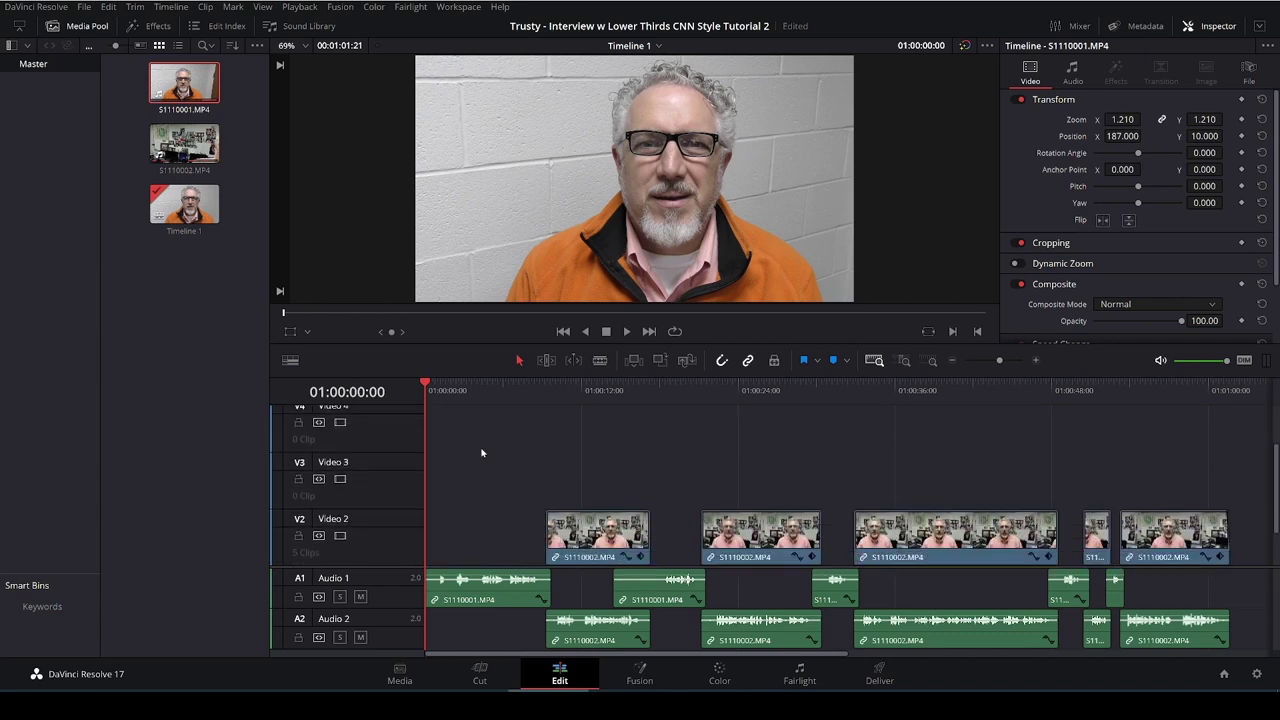
scroll(481, 453, up, 3)
right_click(389, 446)
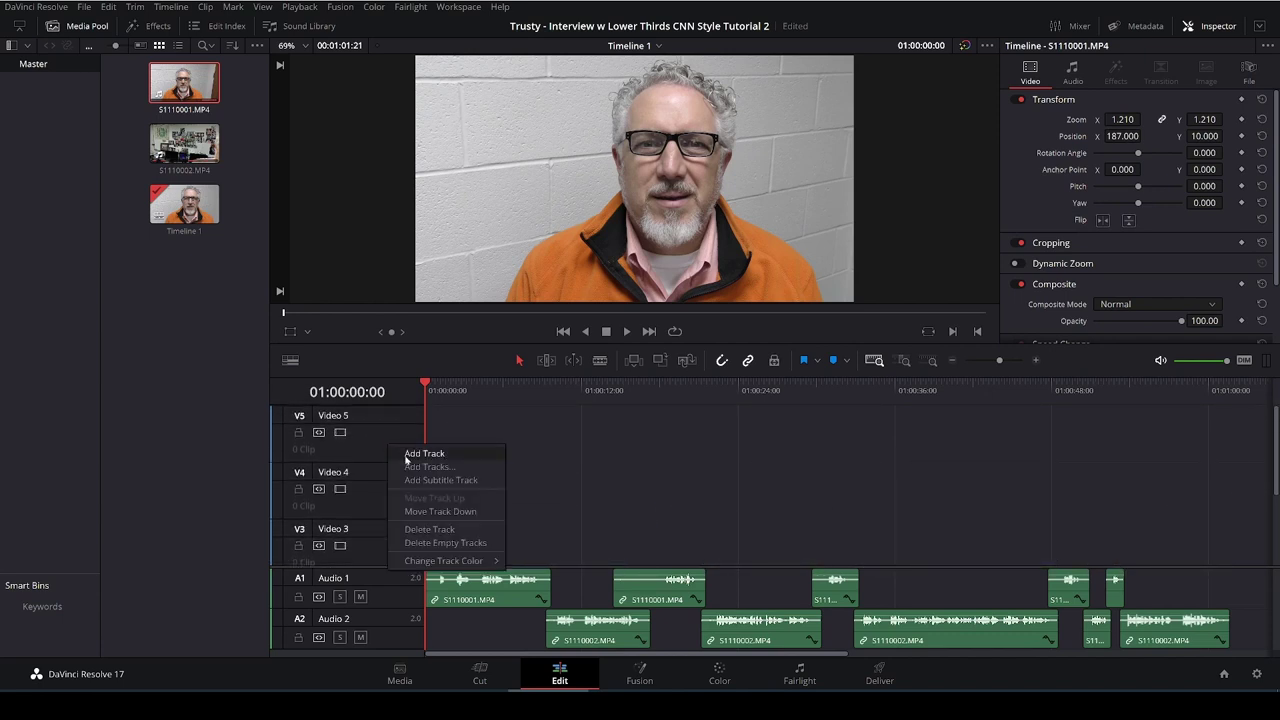
click(577, 480)
Step: Scroll the timeline to review the Video 1 and Video 2 interview clips and empty Video 3
scroll(577, 480, down, 2)
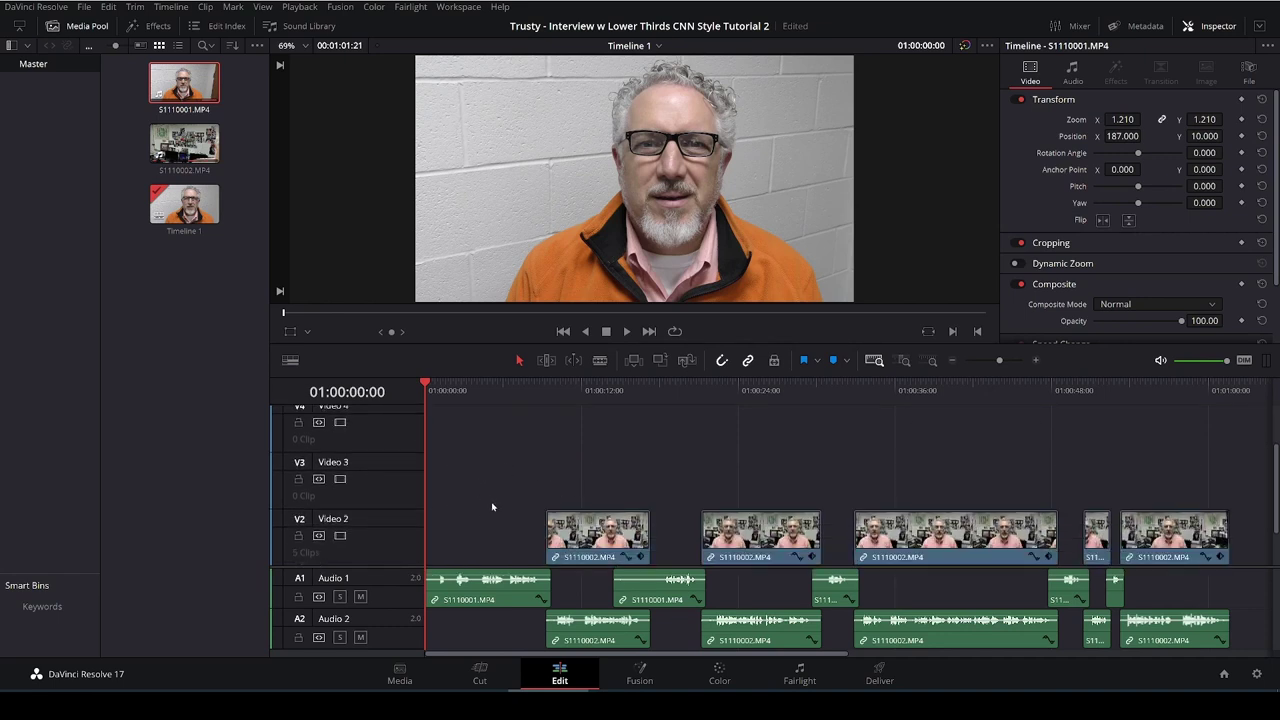
scroll(492, 506, down, 2)
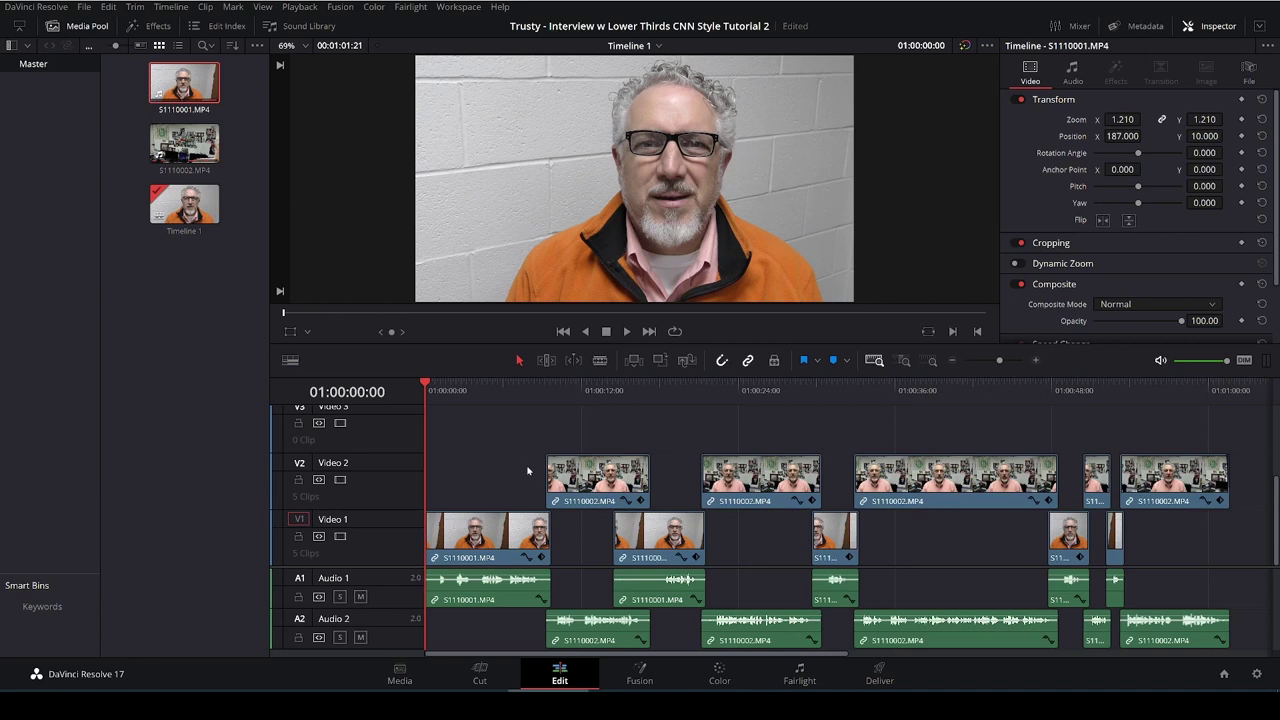
scroll(519, 476, up, 1)
scroll(519, 476, up, 2)
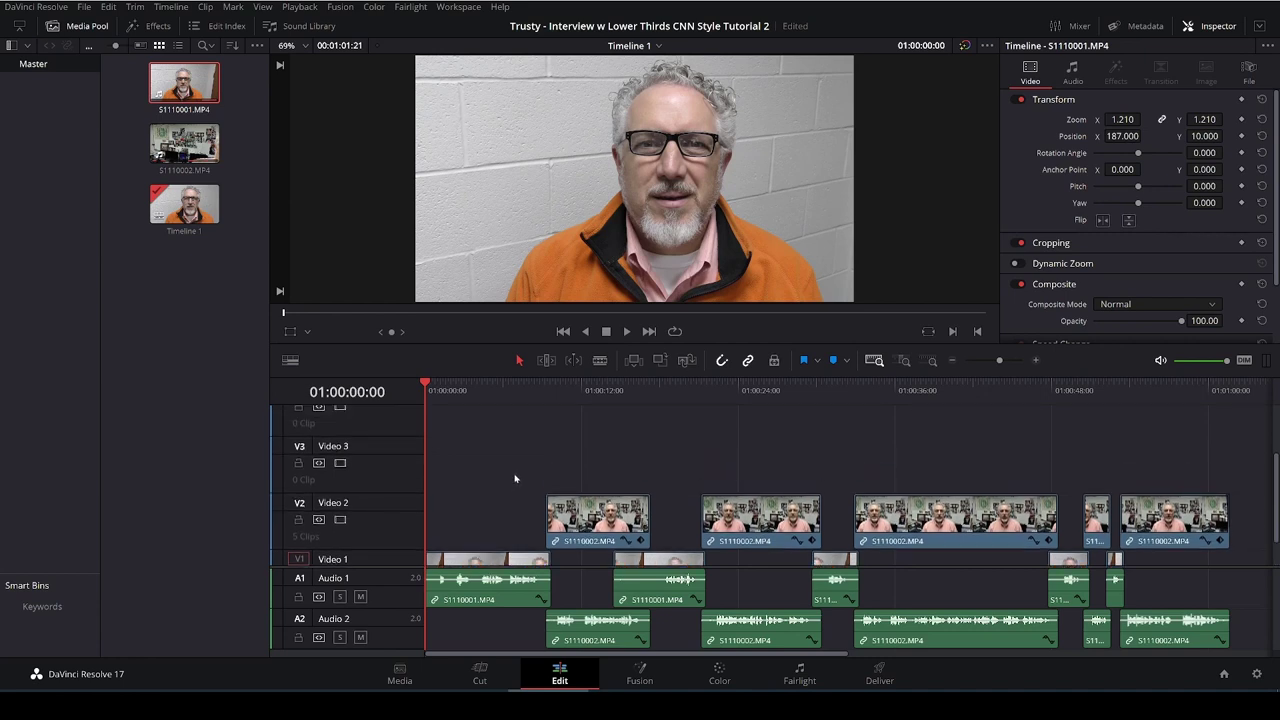
scroll(515, 478, up, 1)
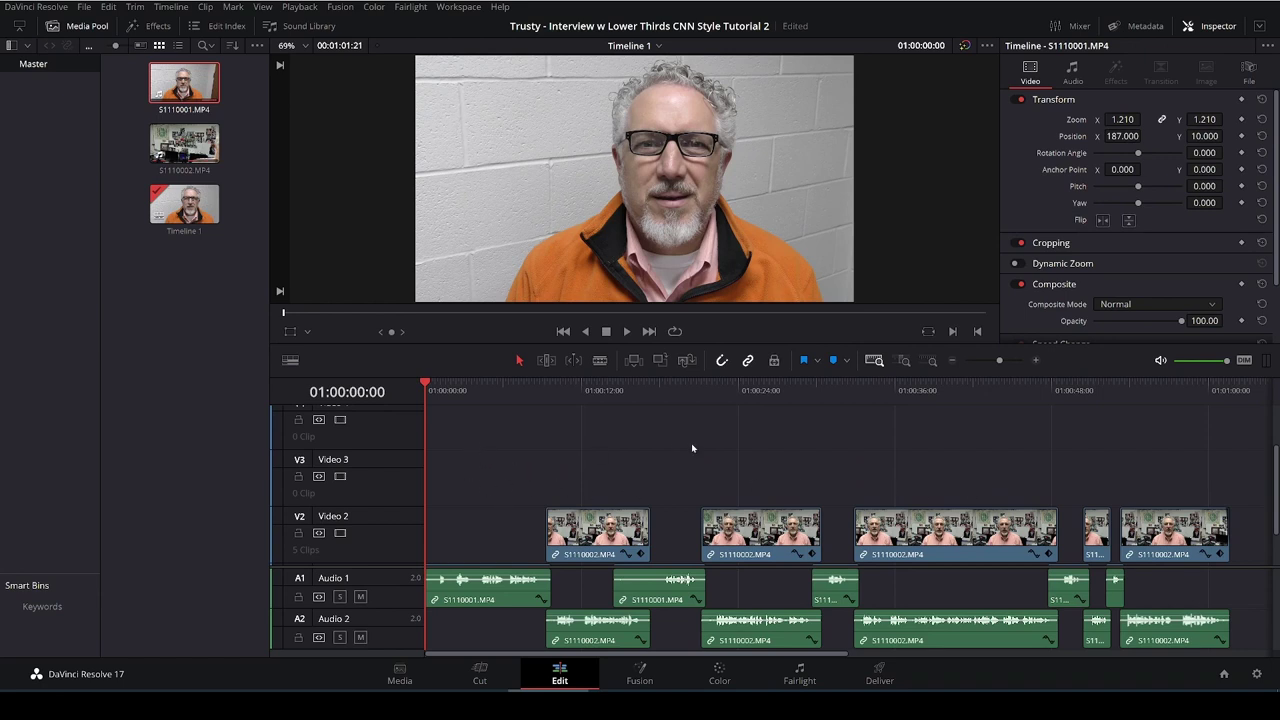
scroll(691, 448, up, 3)
scroll(598, 460, down, 5)
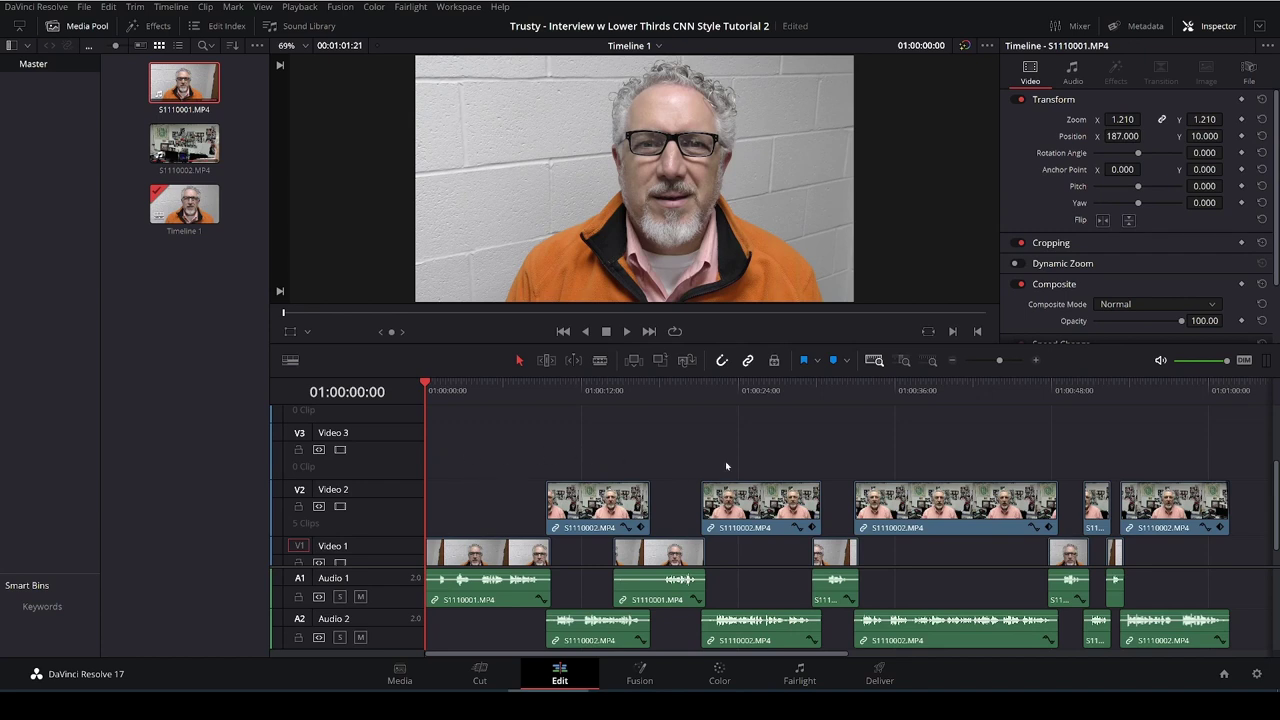
Step: From Effects > Toolbox > Titles, lay a Text title across the whole Video 3 track
click(157, 27)
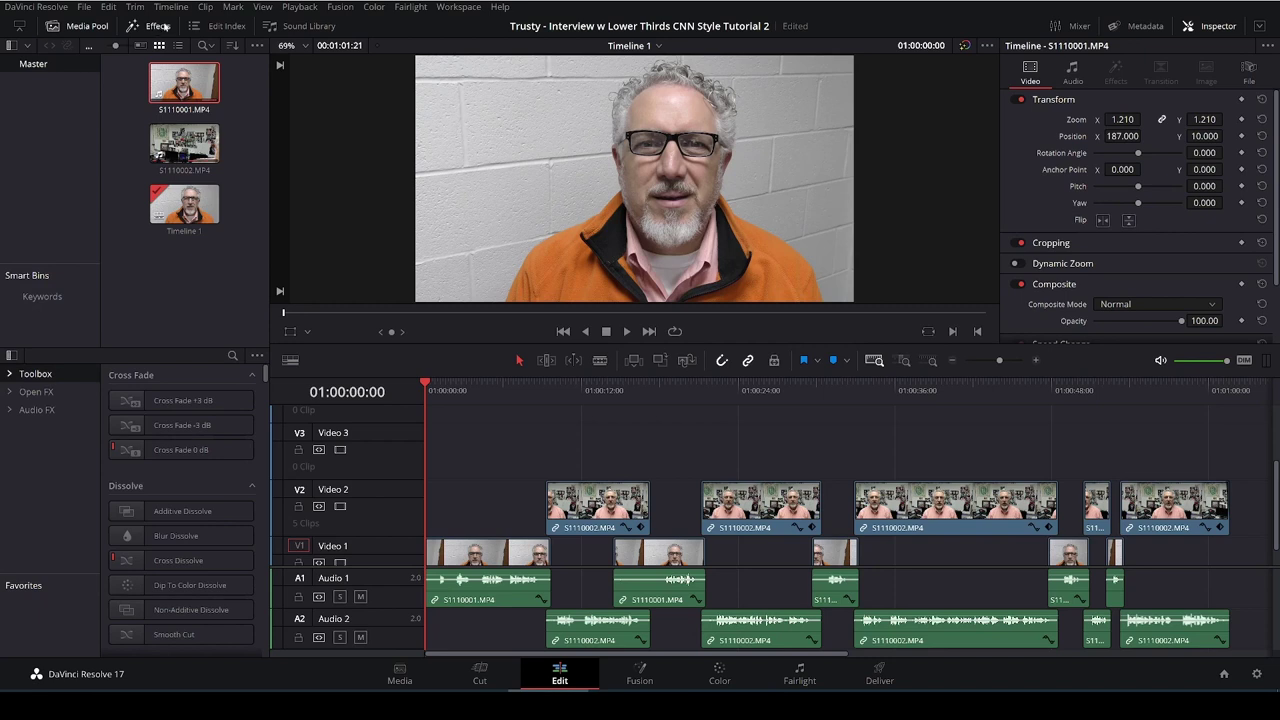
click(20, 374)
click(40, 428)
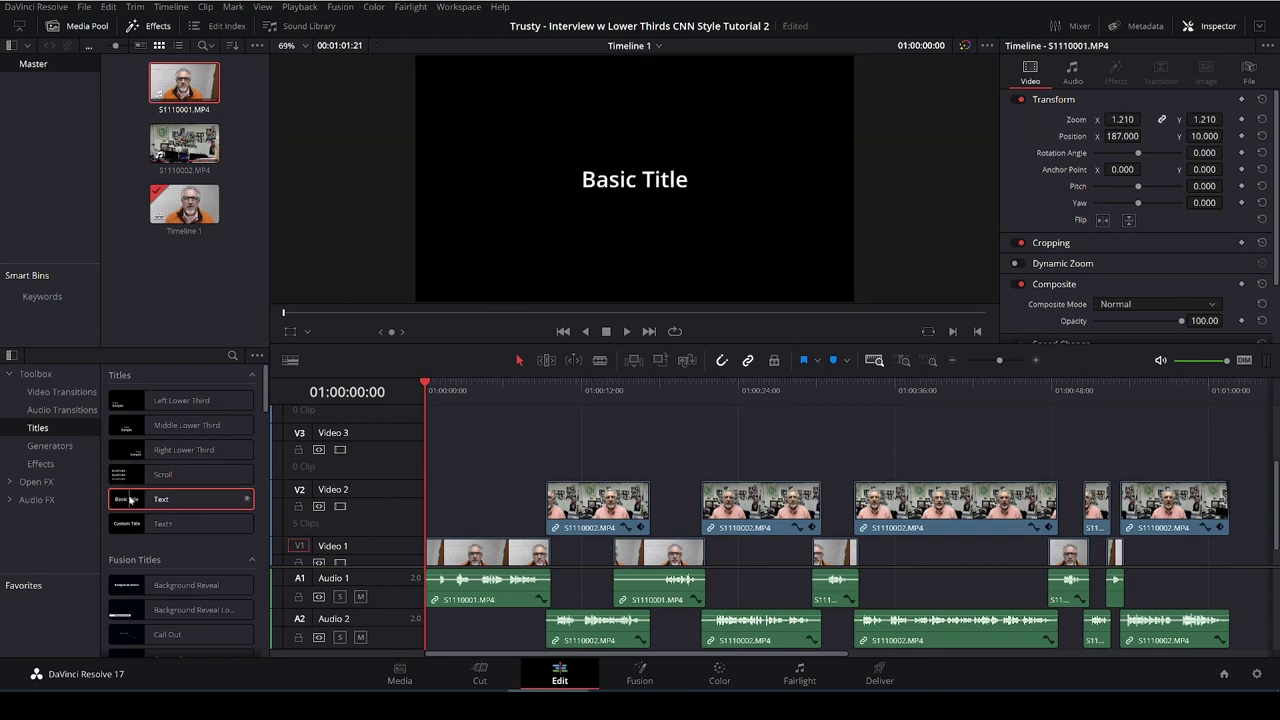
drag(125, 502, 1229, 443)
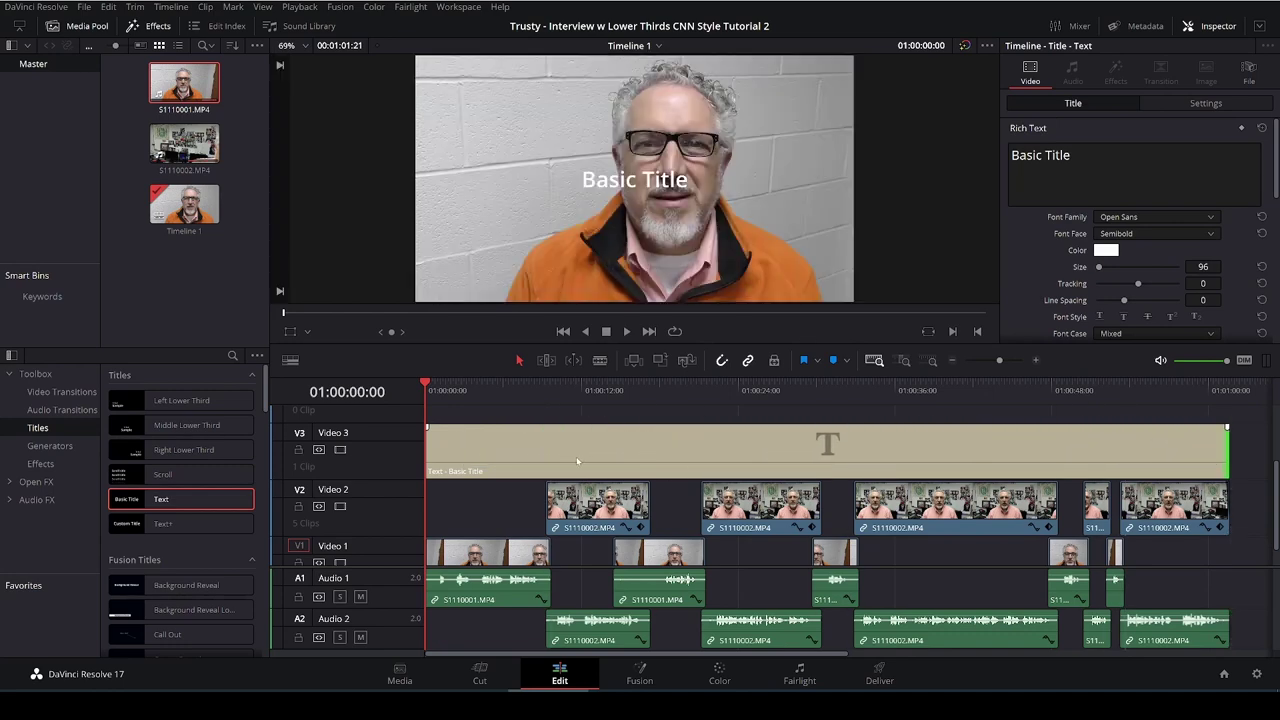
Step: Add a second Text title spanning the full timeline on Video 4
scroll(557, 459, up, 2)
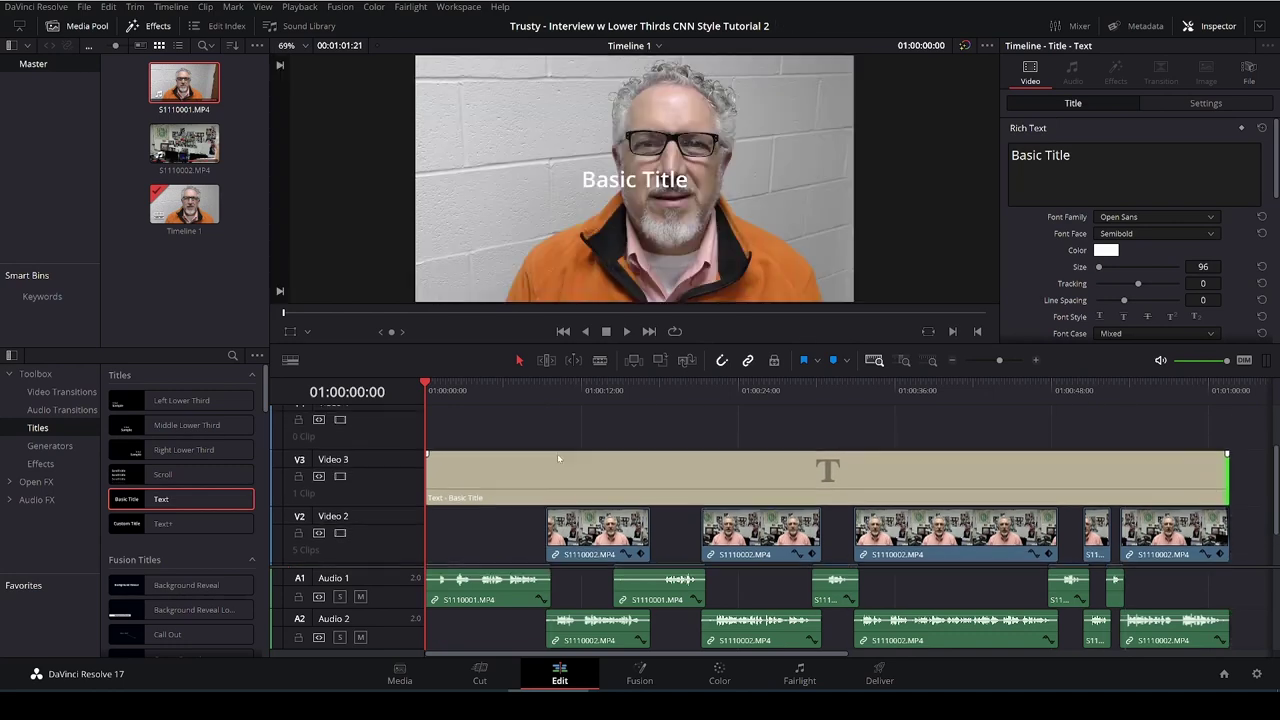
click(551, 500)
drag(155, 499, 1208, 453)
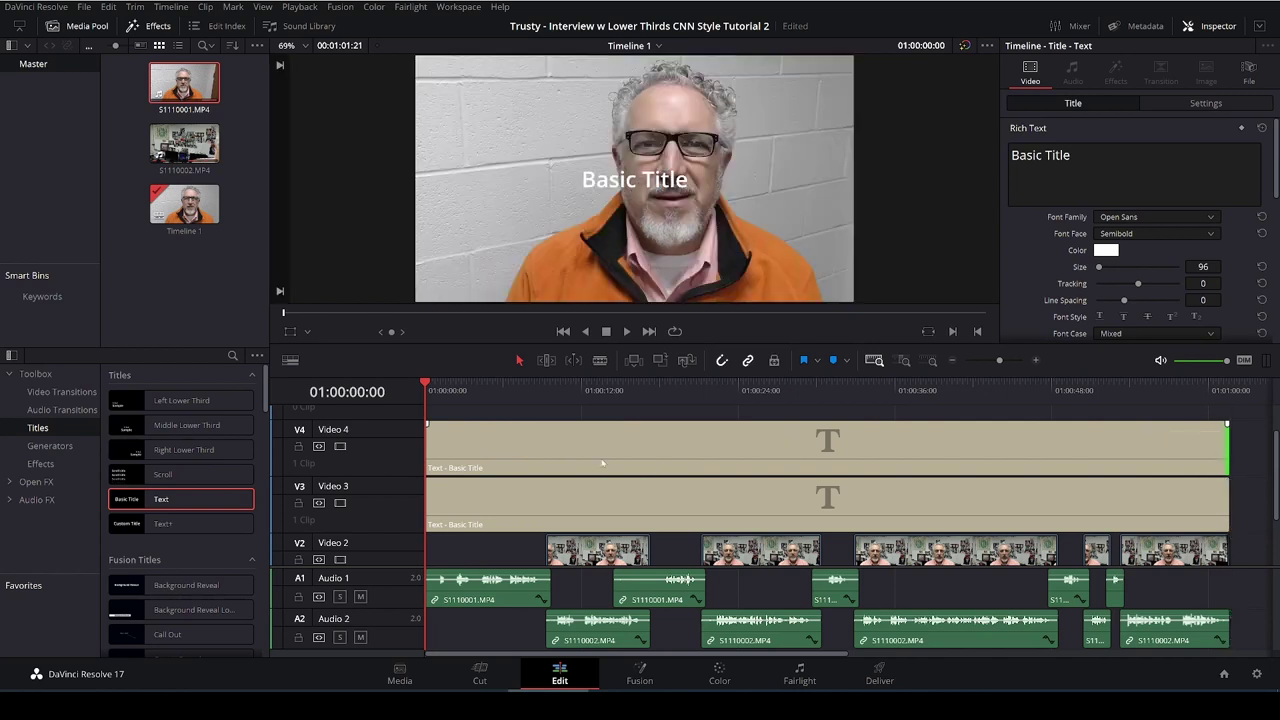
scroll(602, 463, up, 1)
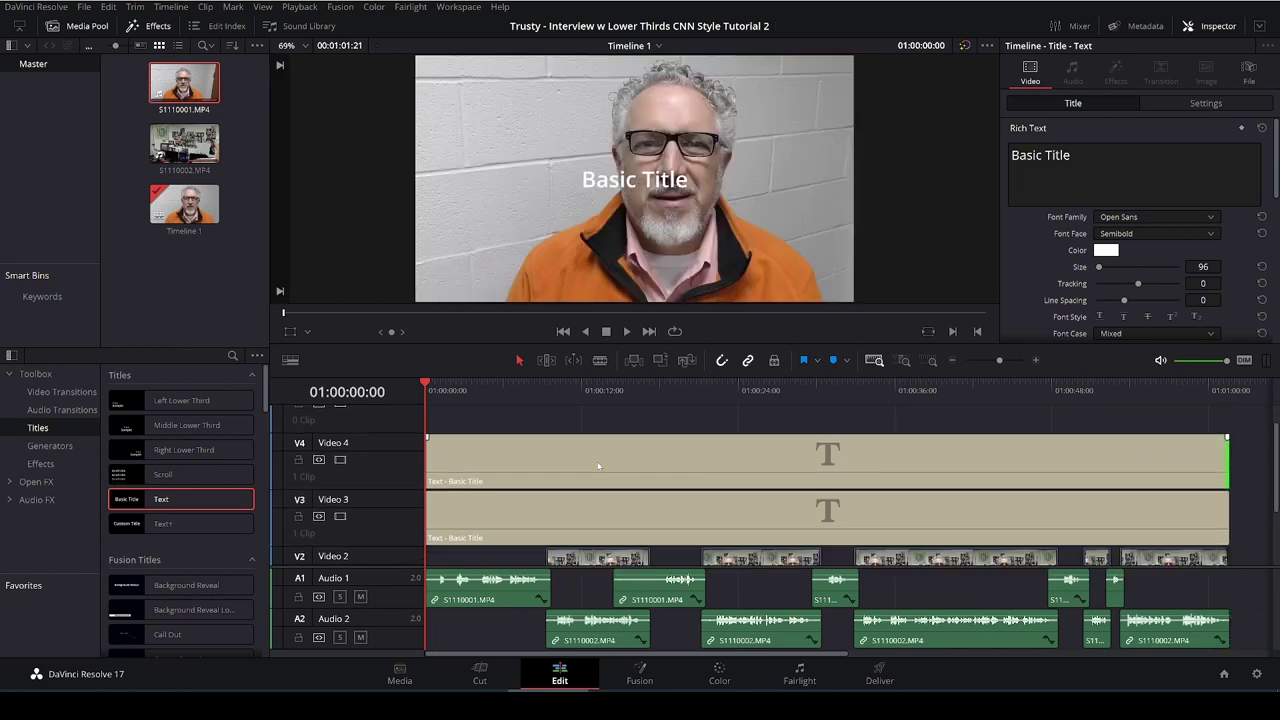
scroll(598, 465, up, 2)
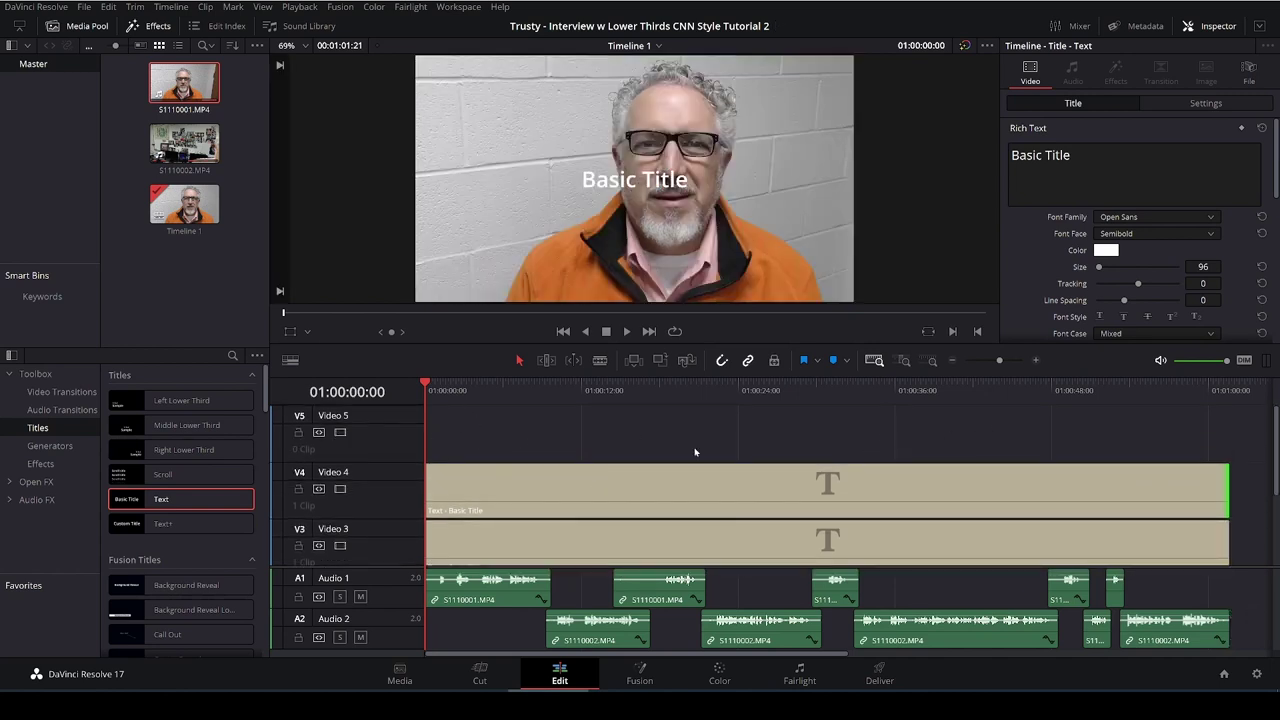
scroll(695, 452, down, 2)
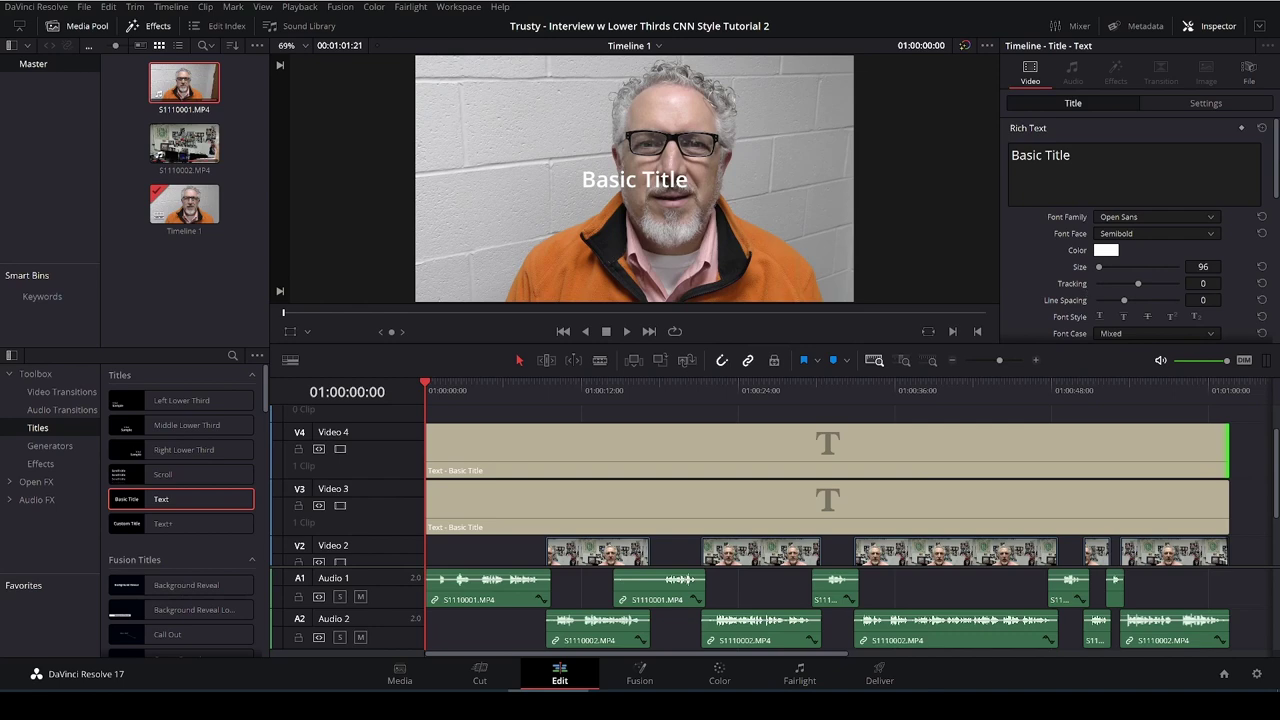
Step: Change the Video 3 title's text to 'Liberty-Benton Local Schools'
click(493, 492)
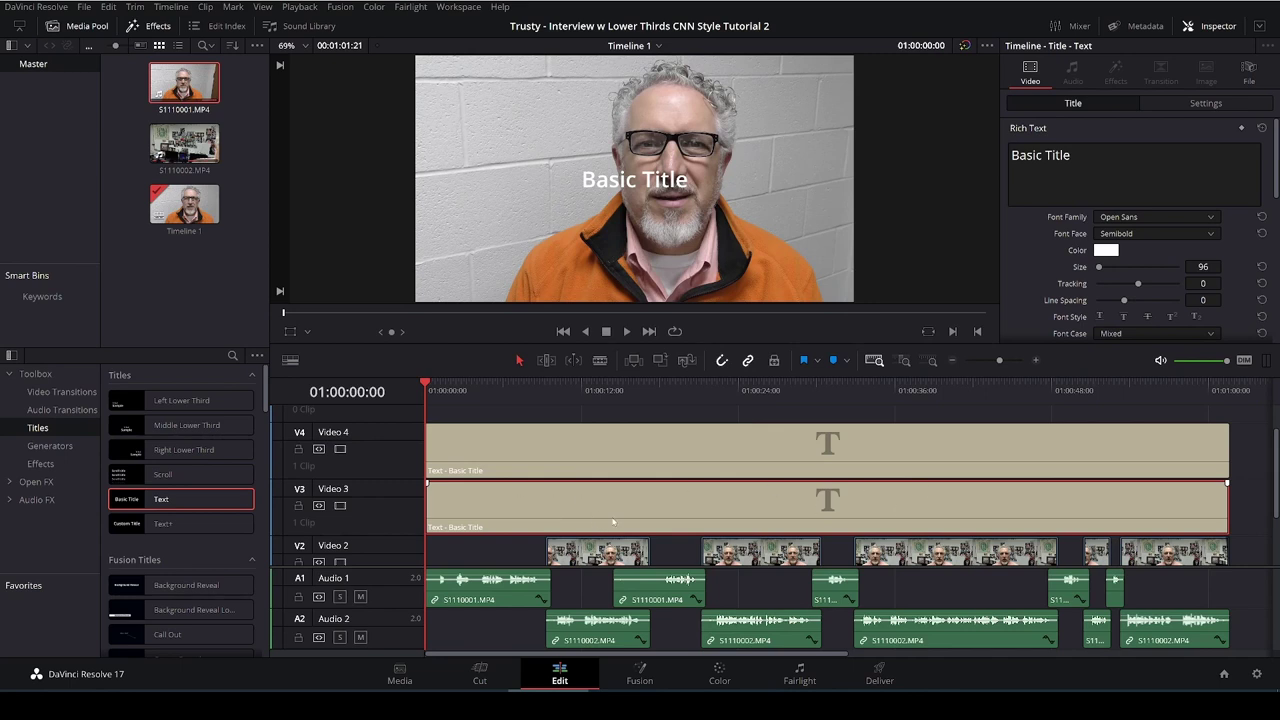
drag(1072, 155, 1006, 155)
text(Liber)
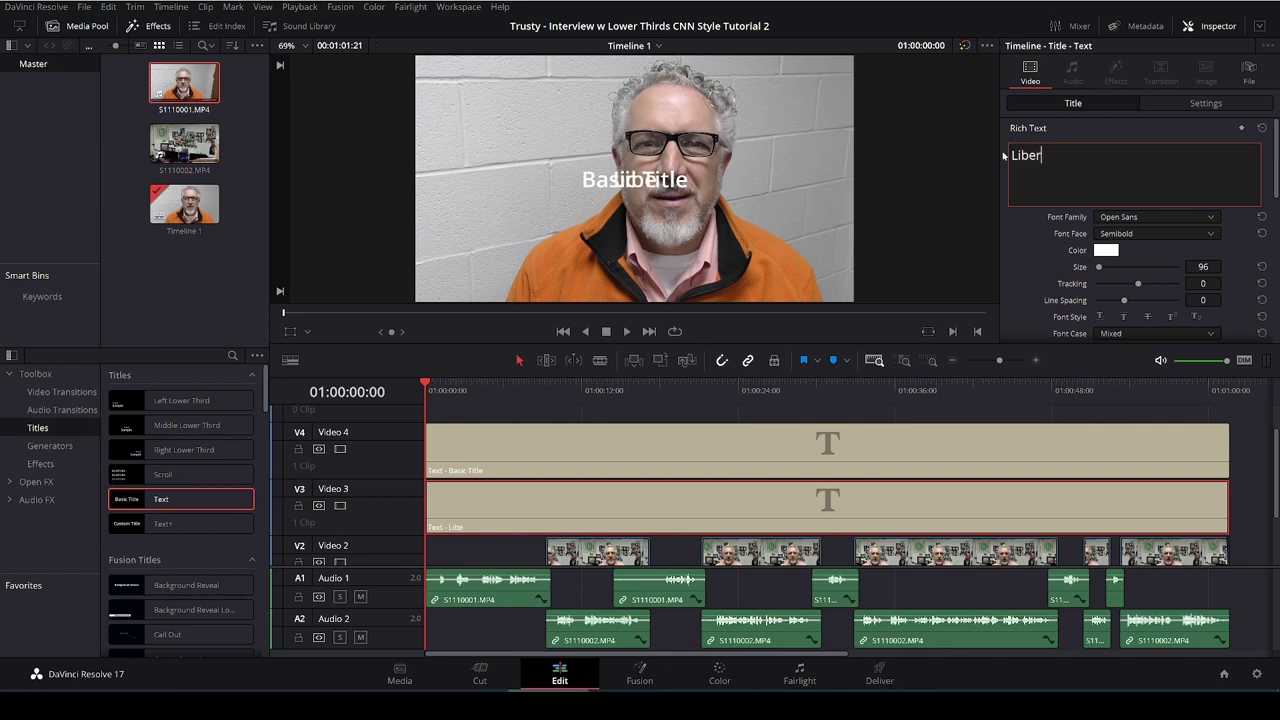
text(ty-Benton Loc)
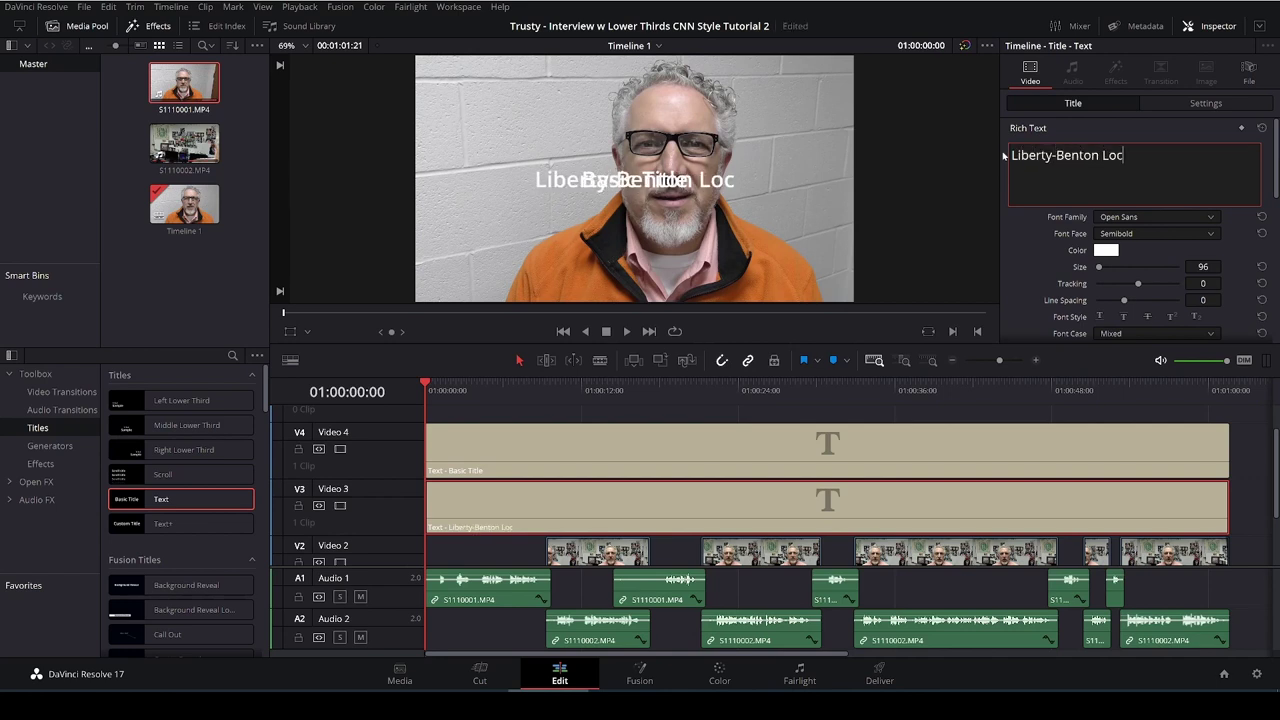
text(al Schools)
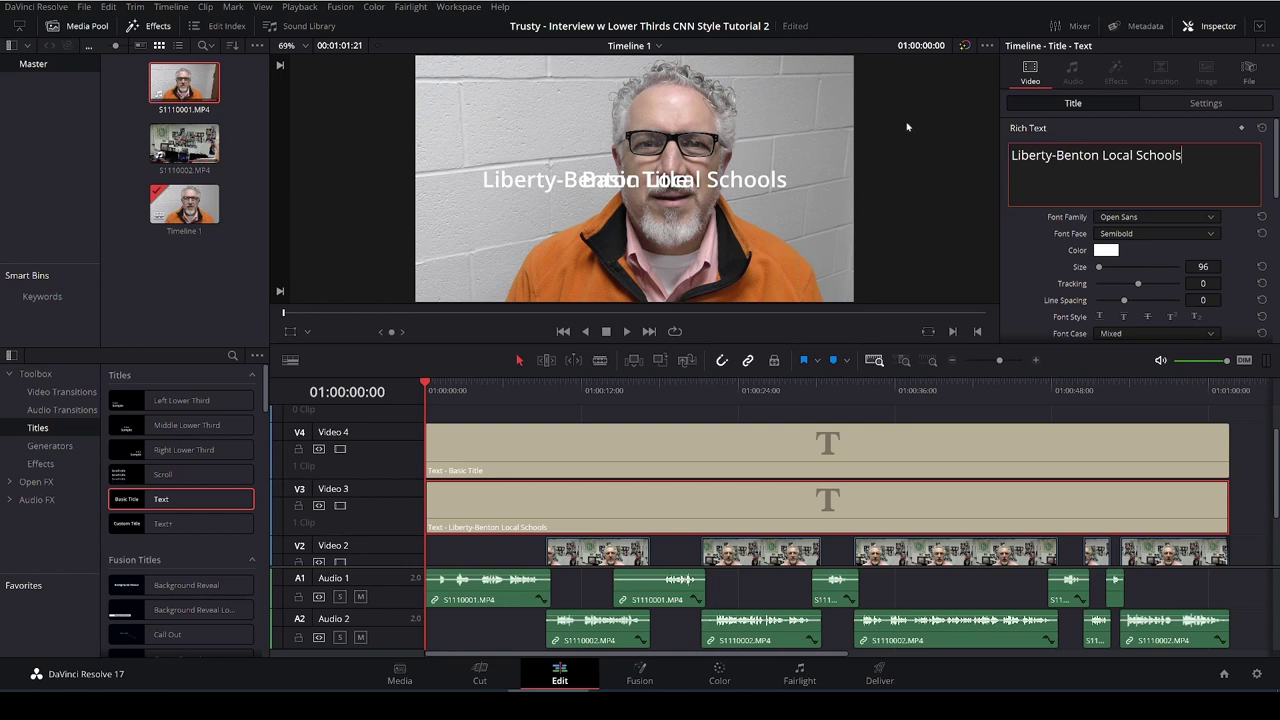
Step: Set the title's font face to Regular and its size to 35
click(1150, 233)
click(1120, 267)
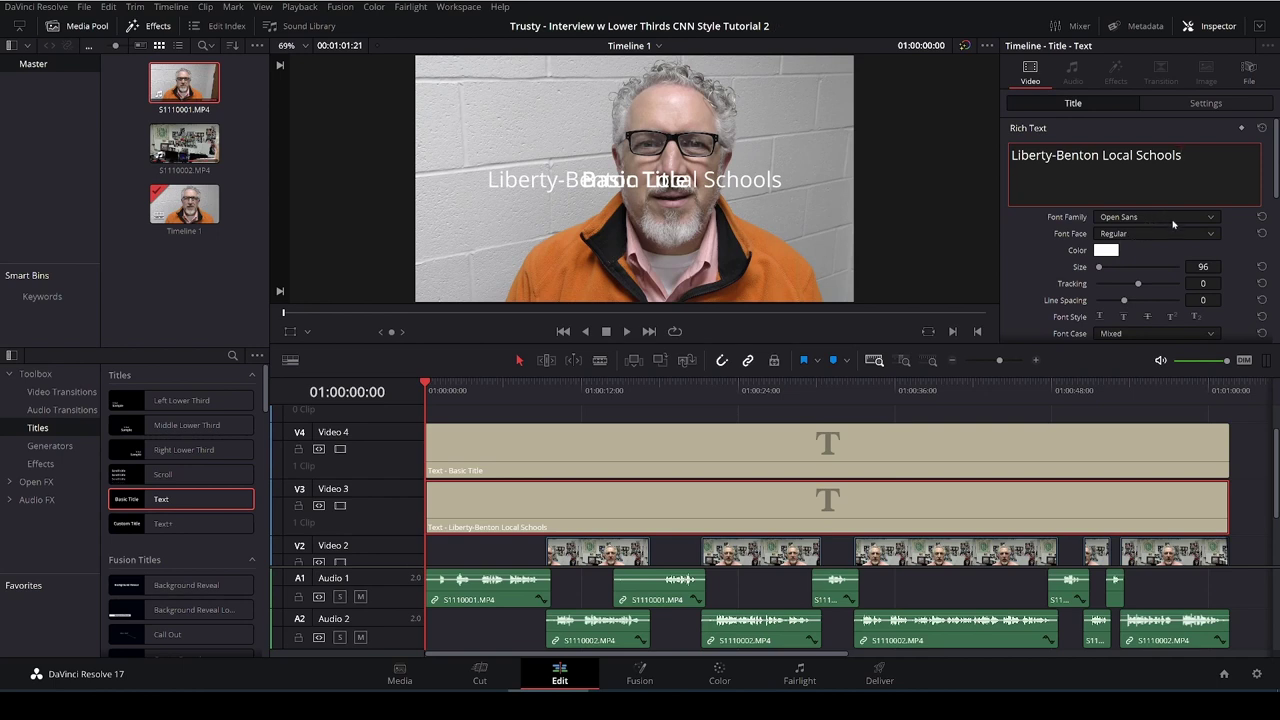
click(1206, 267)
text(0)
key(Return)
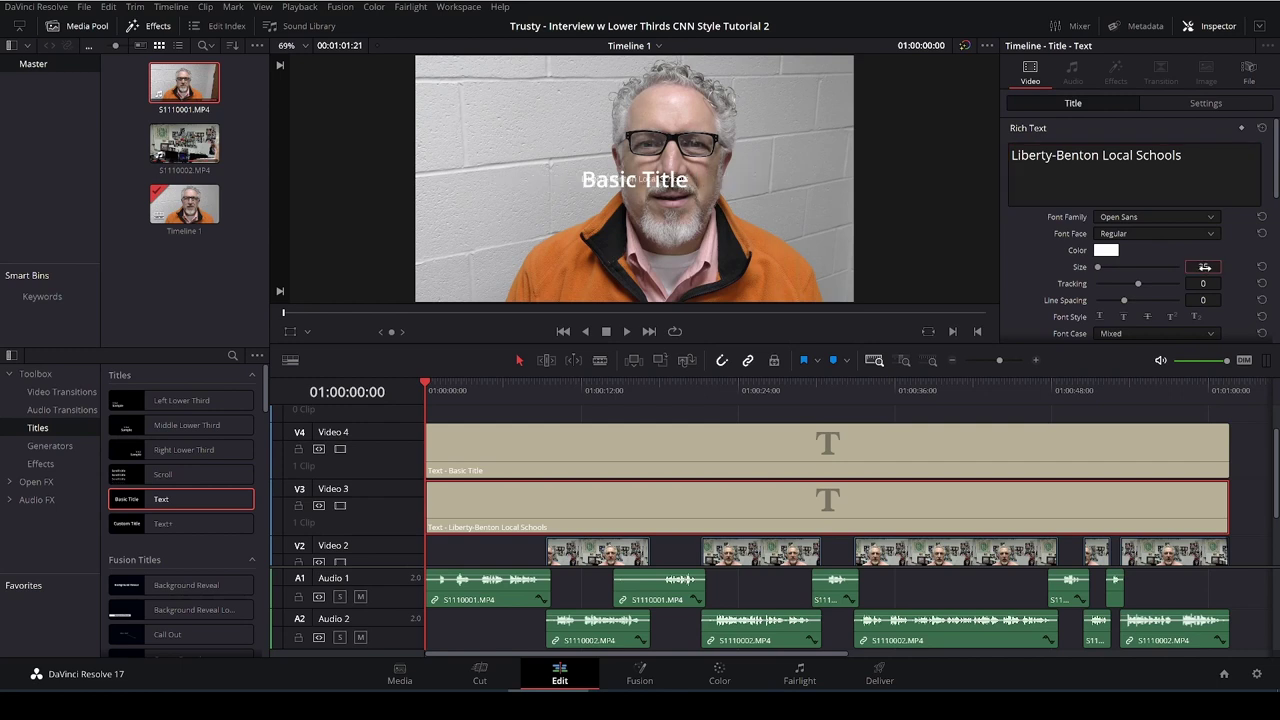
Step: Slide the Liberty-Benton title to the left by dragging Position X
scroll(1208, 285, down, 3)
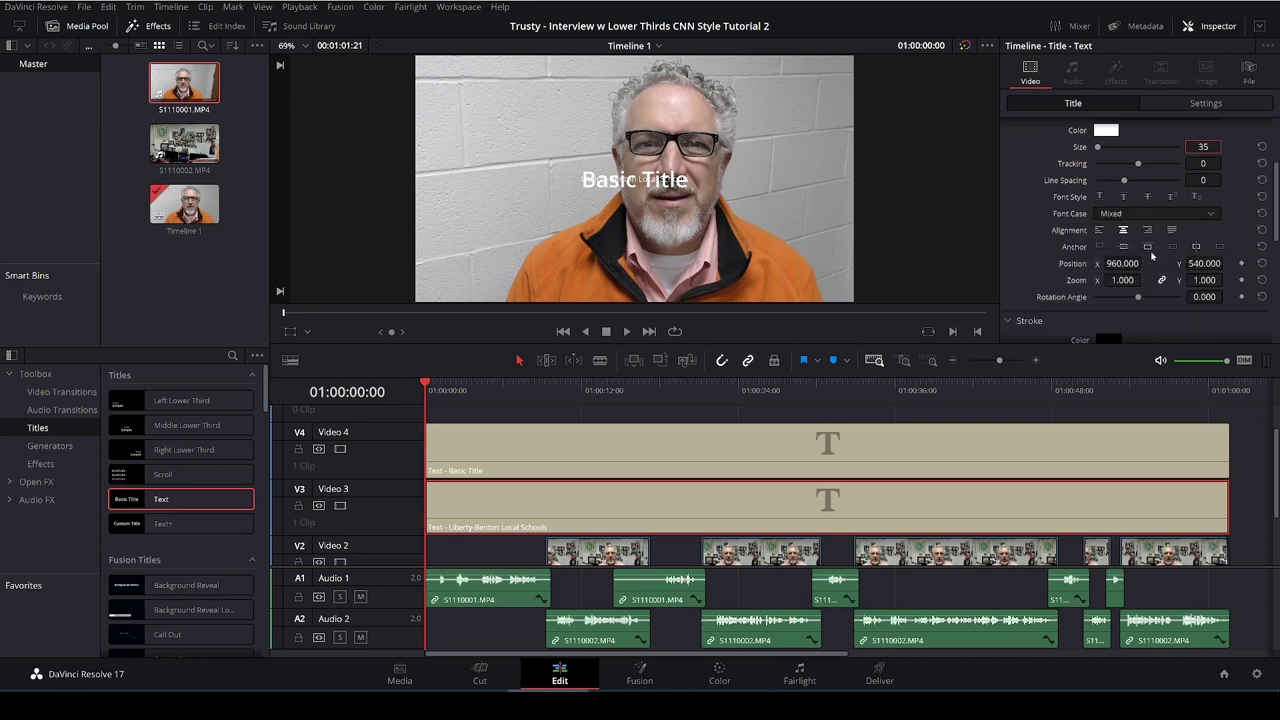
mouse_move(1149, 258)
mouse_down()
mouse_move(1180, 263)
mouse_move(1145, 263)
mouse_up()
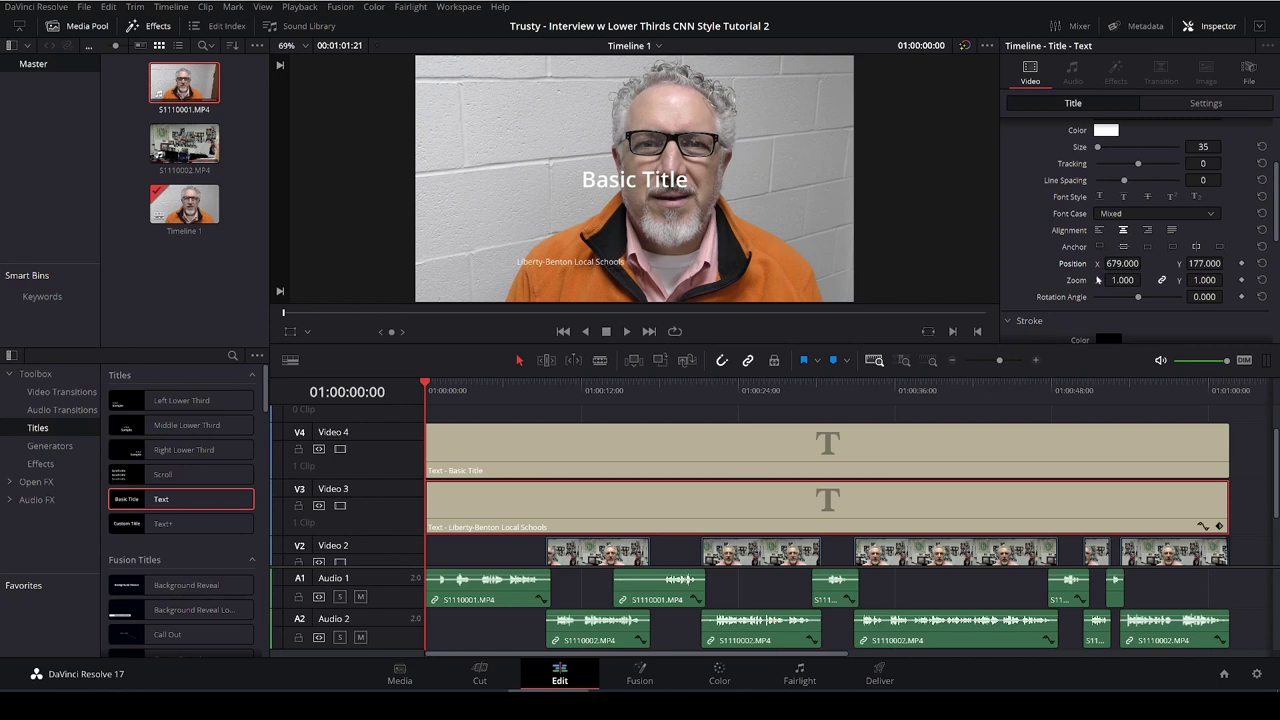
drag(1117, 263, 857, 263)
scroll(1033, 231, down, 5)
scroll(1035, 232, up, 3)
scroll(1034, 230, up, 5)
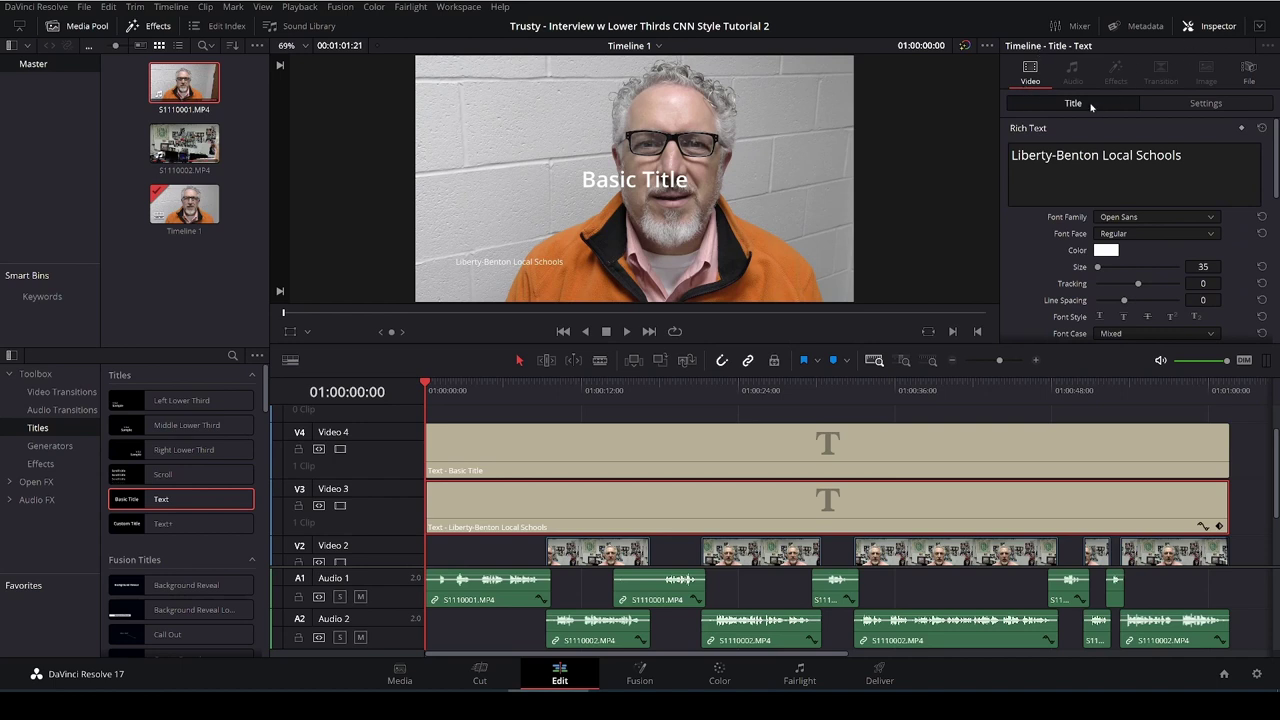
Step: Set the title's Font Case to All Caps
drag(1183, 155, 1010, 155)
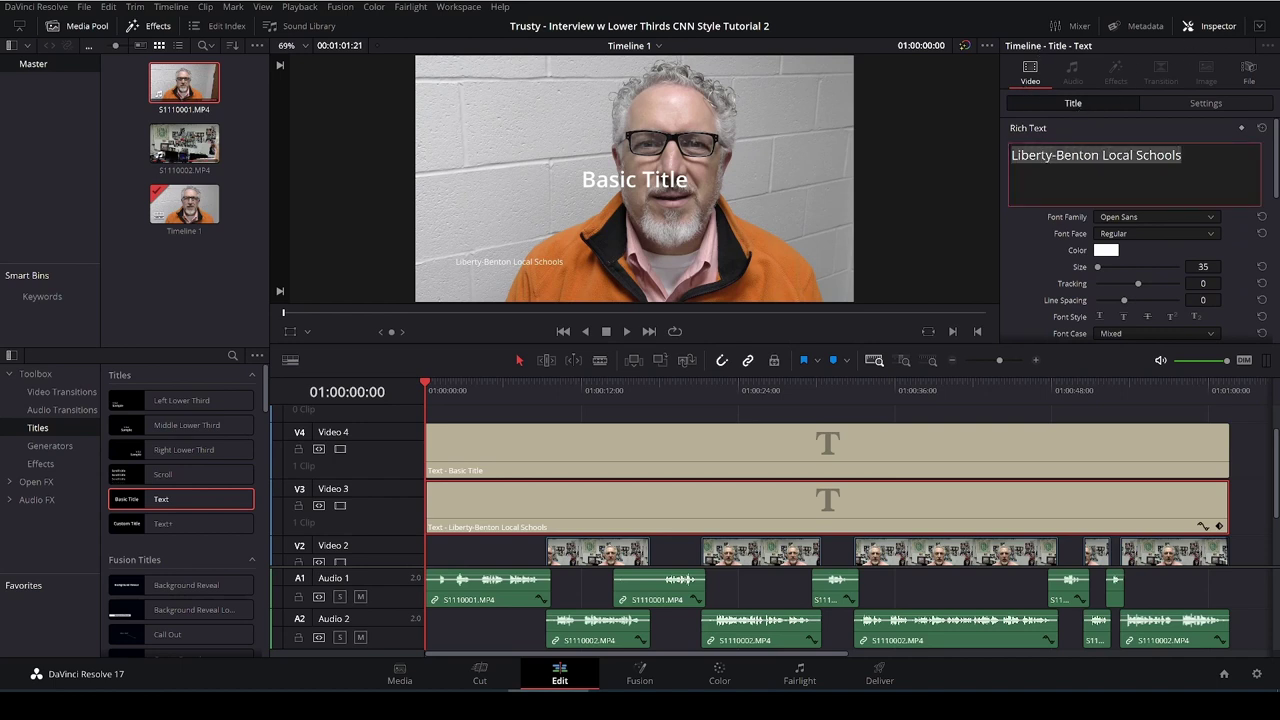
scroll(1100, 300, down, 2)
click(1115, 256)
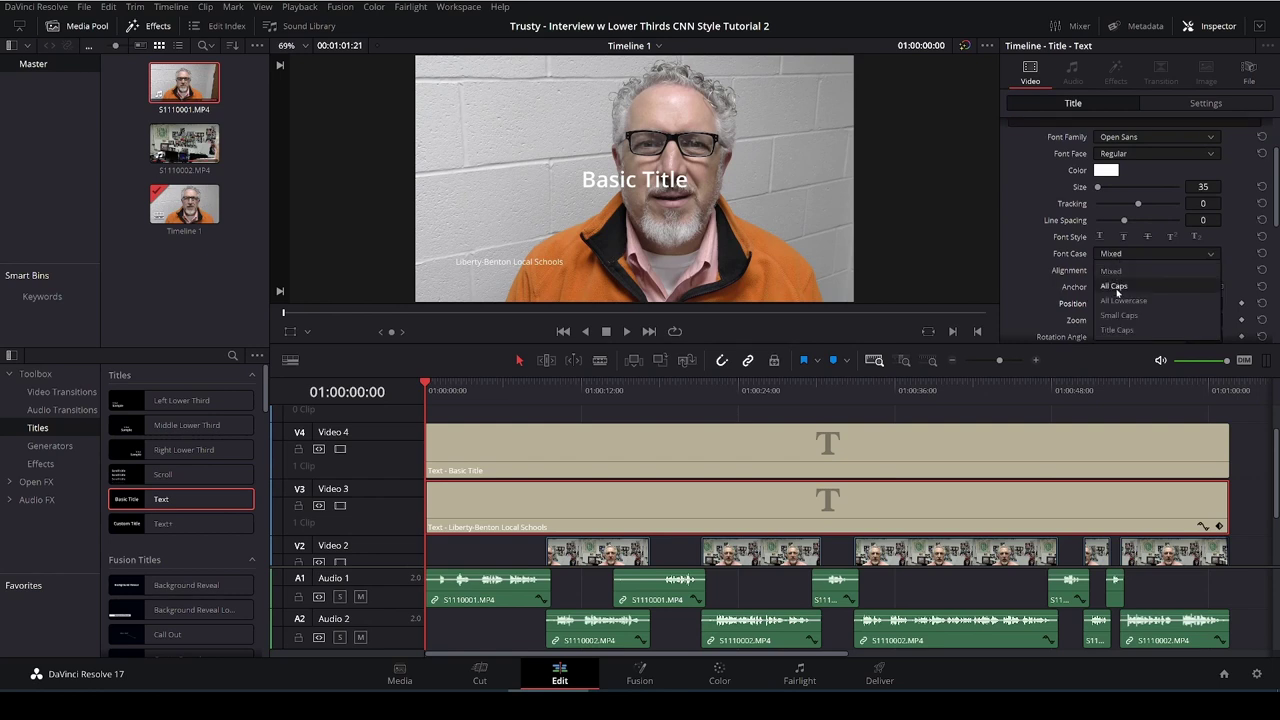
click(1115, 287)
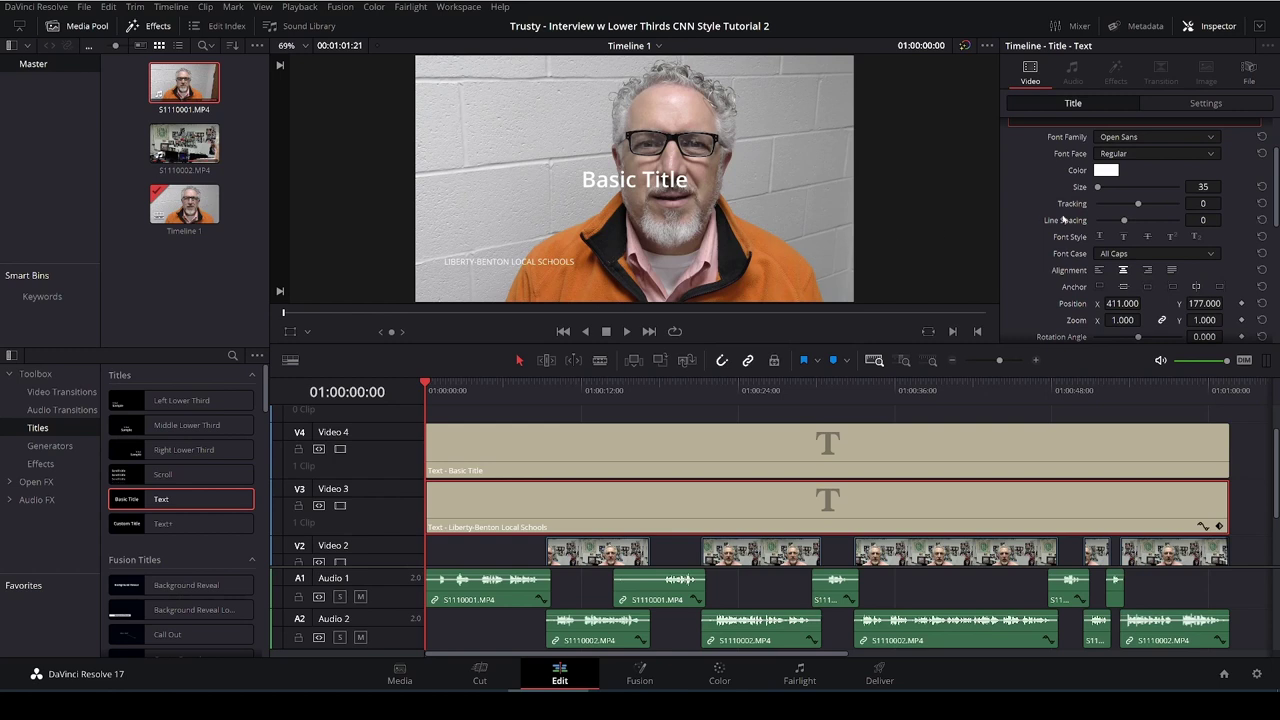
Step: Nudge the title's position to X 406, Y 171
scroll(1050, 205, down, 2)
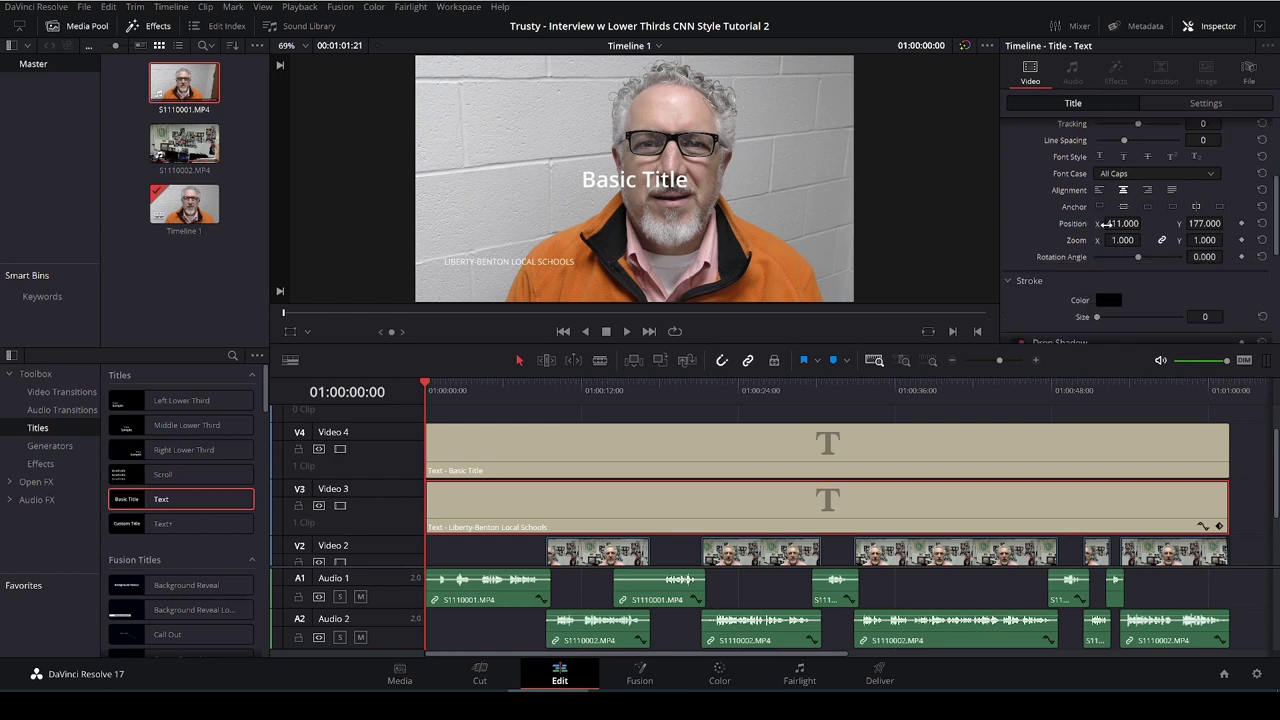
drag(1117, 224, 1106, 224)
mouse_move(1204, 224)
mouse_down()
mouse_move(1184, 224)
mouse_move(1198, 224)
mouse_up()
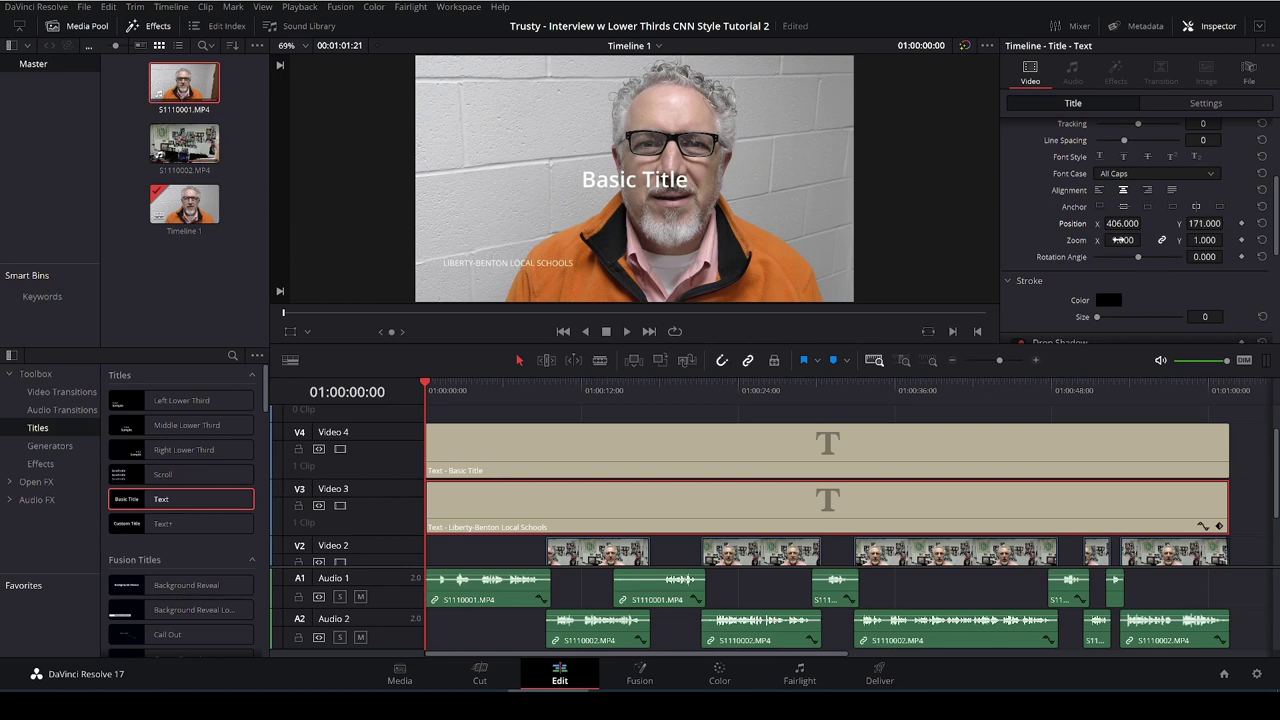
scroll(1184, 232, up, 3)
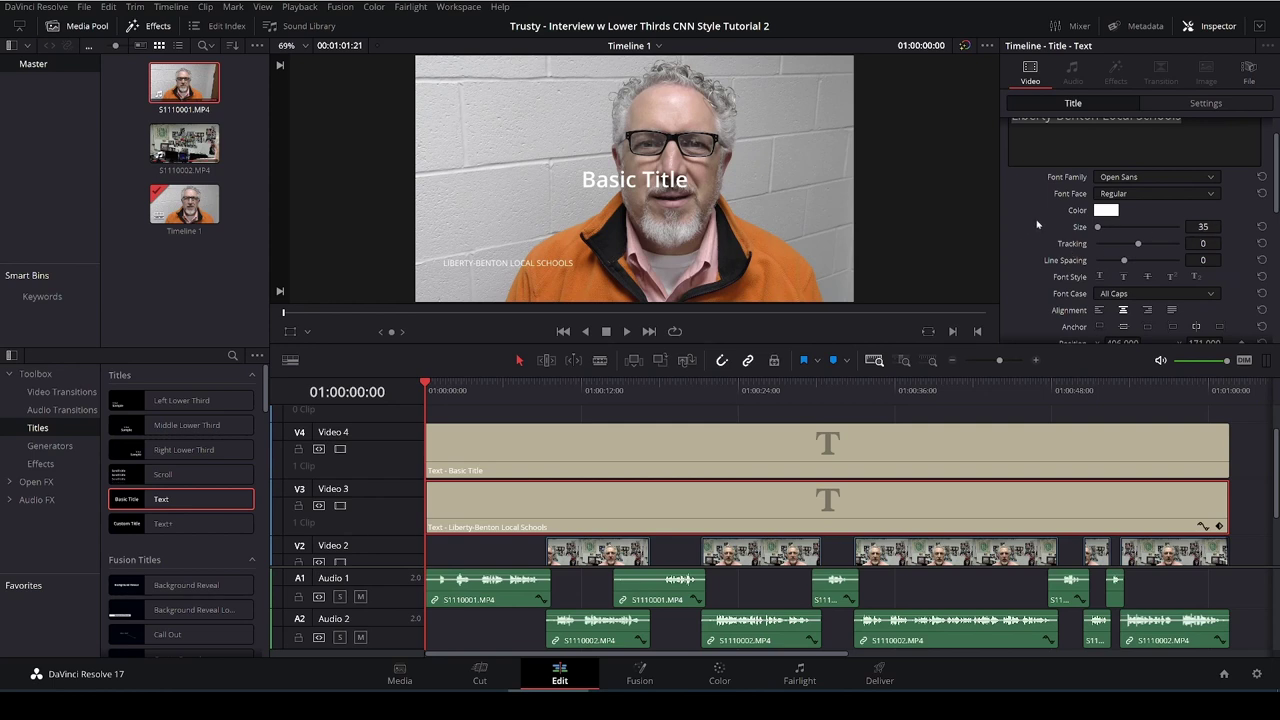
scroll(1037, 224, up, 1)
Step: Raise the title's background height, comparing it with the CNN reference lower third
scroll(1037, 224, down, 10)
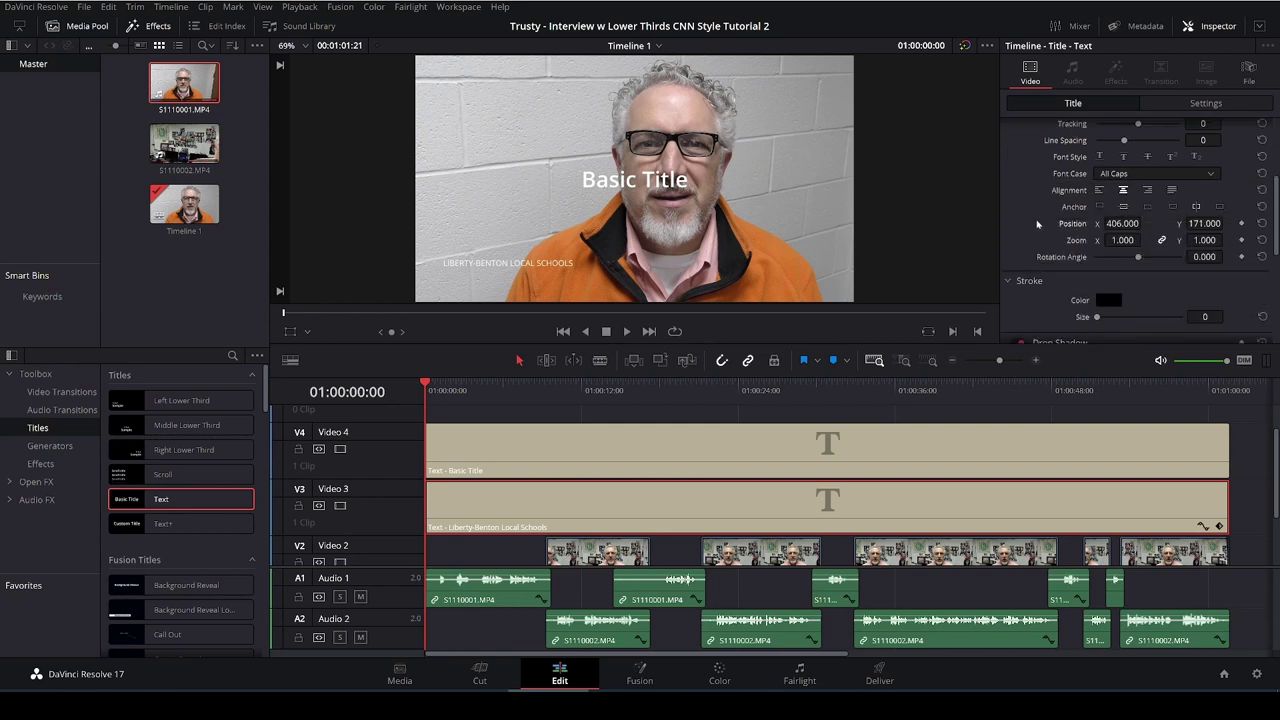
scroll(1037, 224, down, 1)
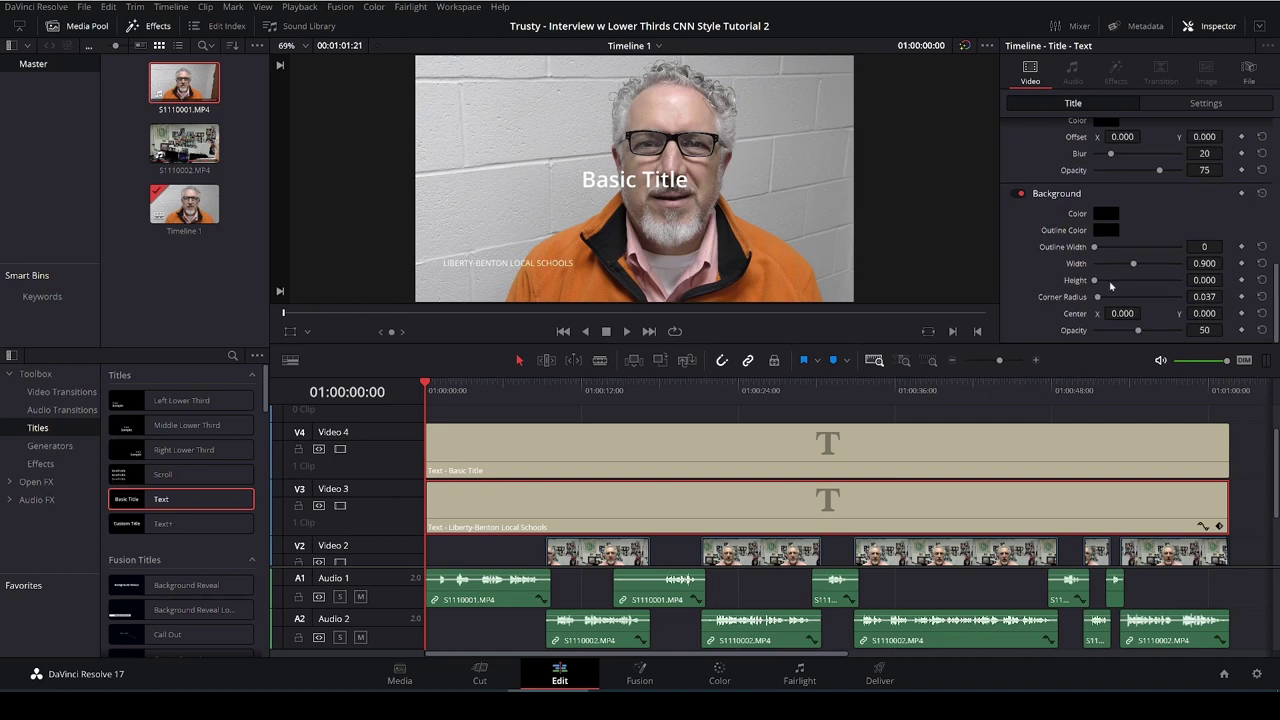
drag(1095, 280, 1100, 282)
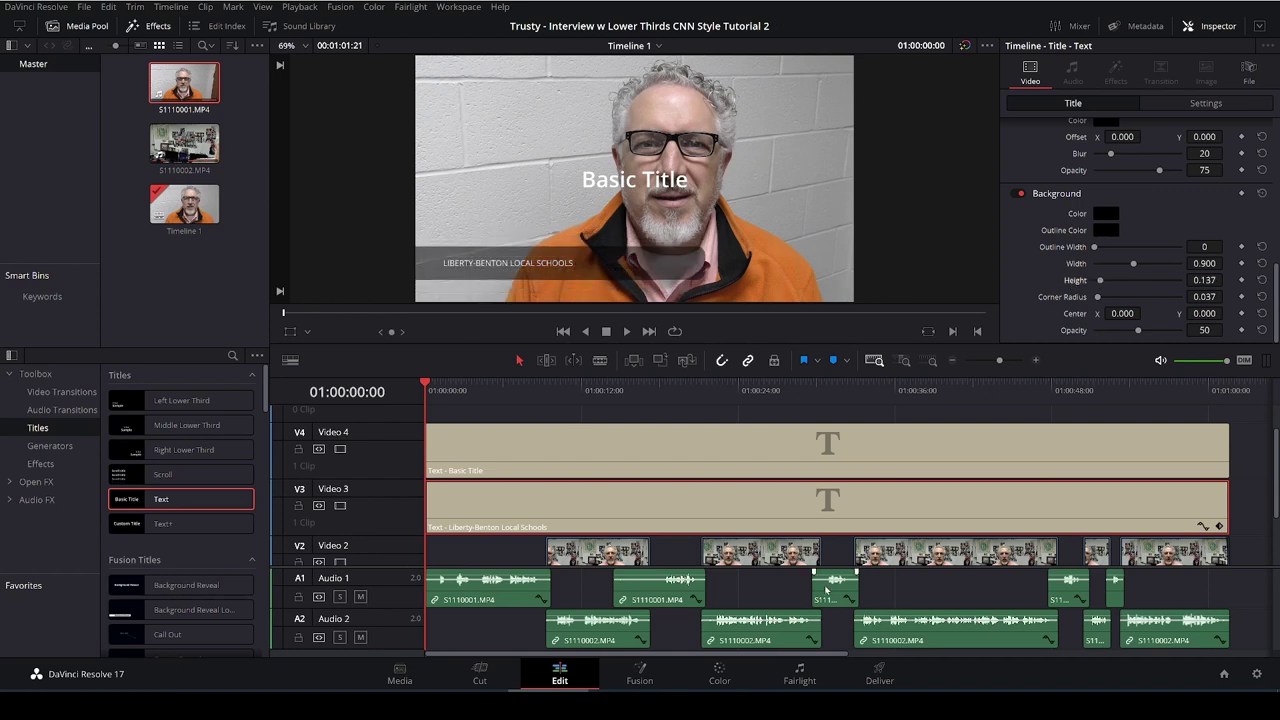
key(alt+Tab)
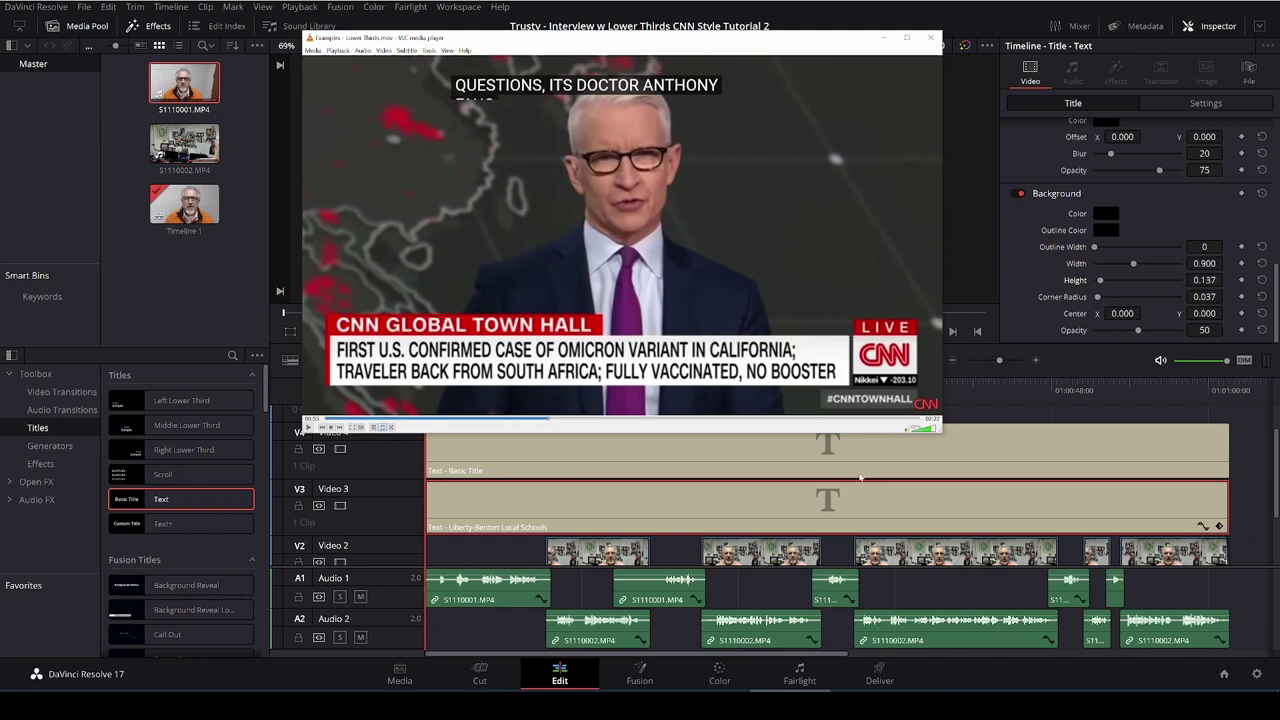
click(1033, 210)
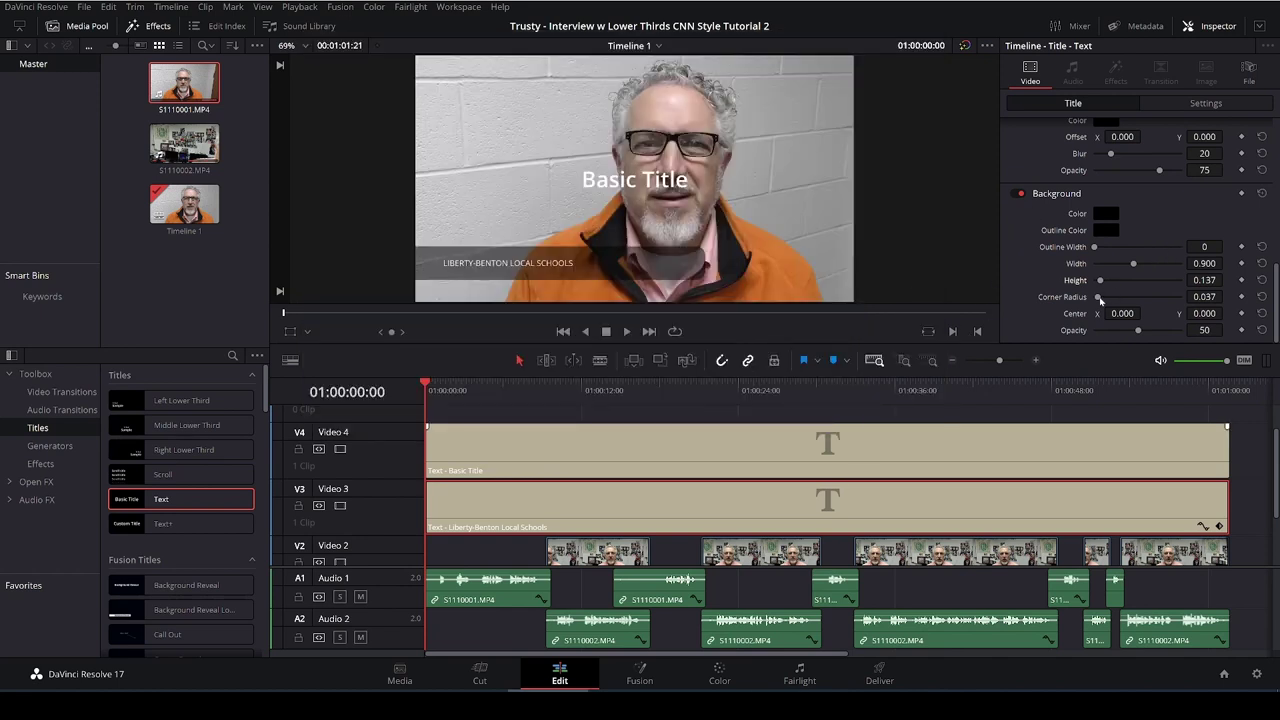
Step: Give the background corner radius 0, opacity 100 and a dark blue colour, then save
drag(1099, 298, 1067, 295)
drag(1137, 330, 1207, 328)
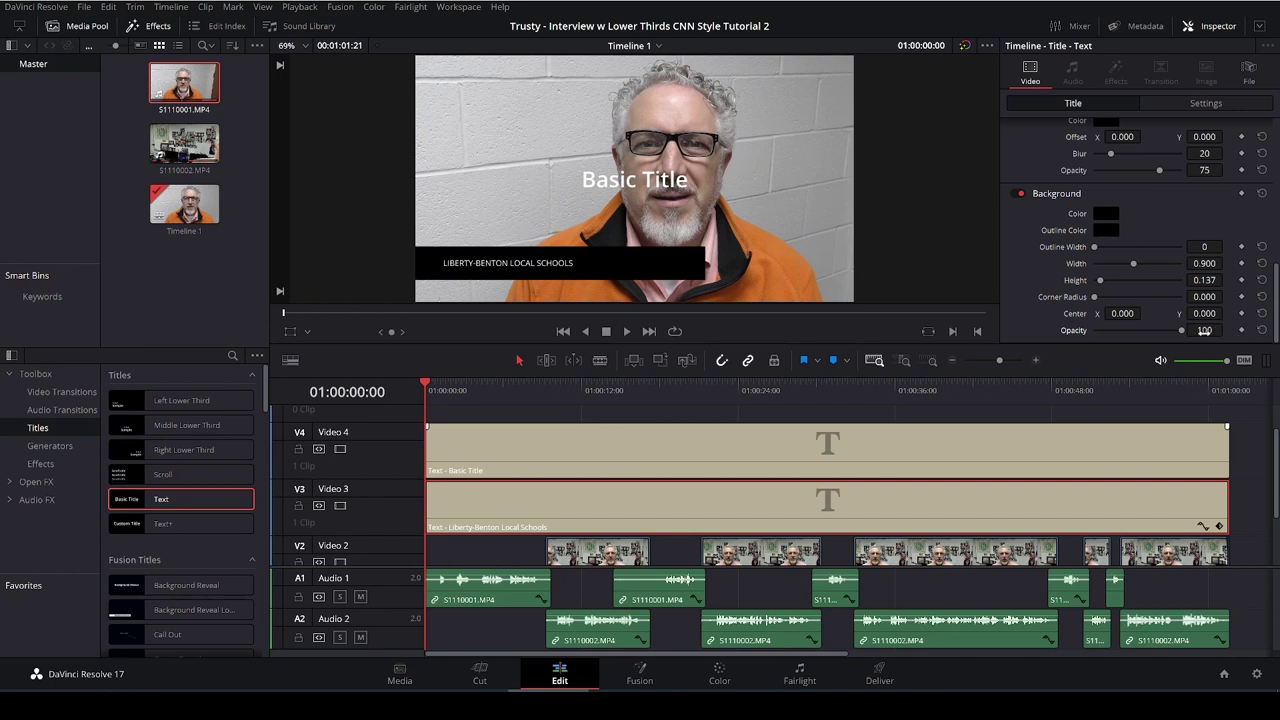
key(ctrl+s)
click(1108, 215)
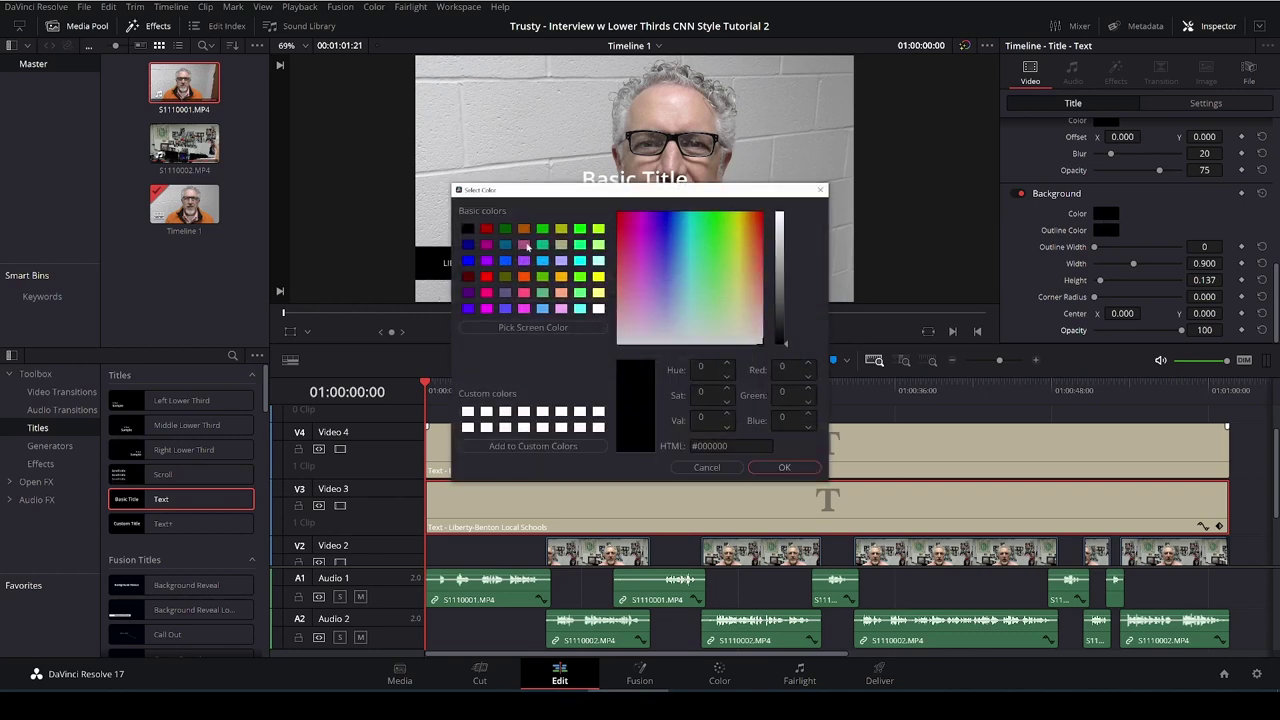
click(469, 247)
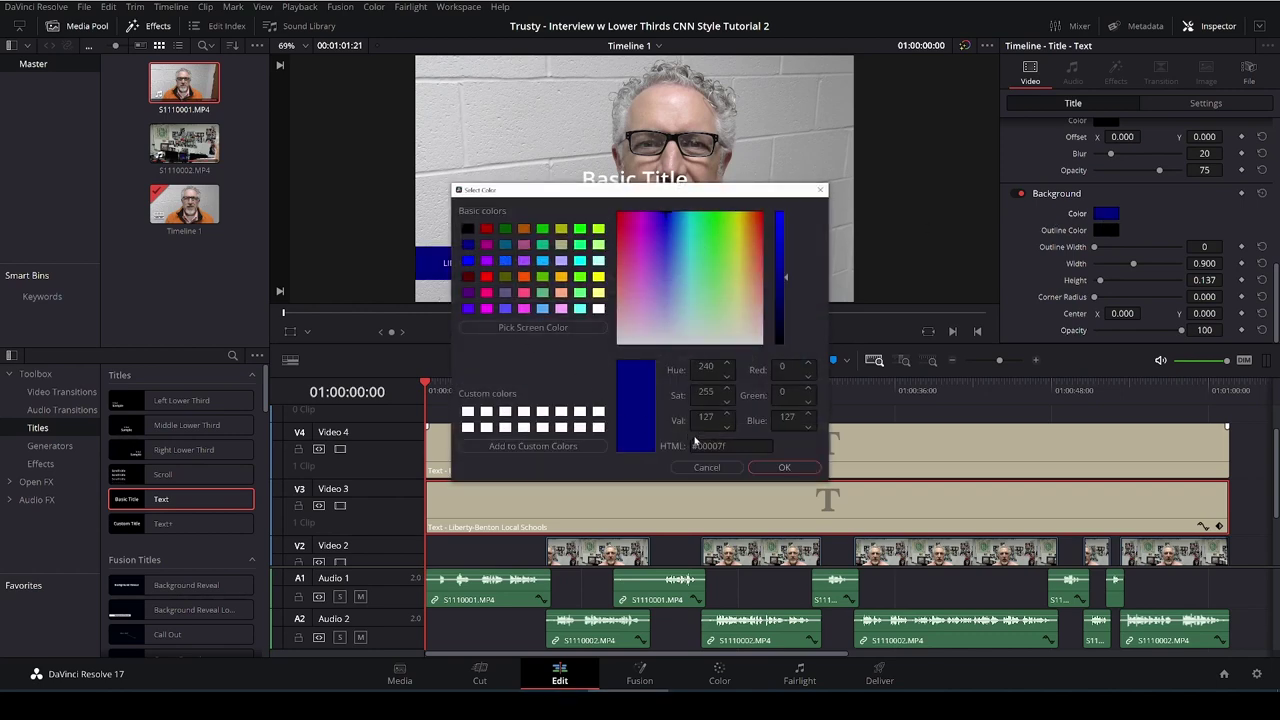
click(785, 468)
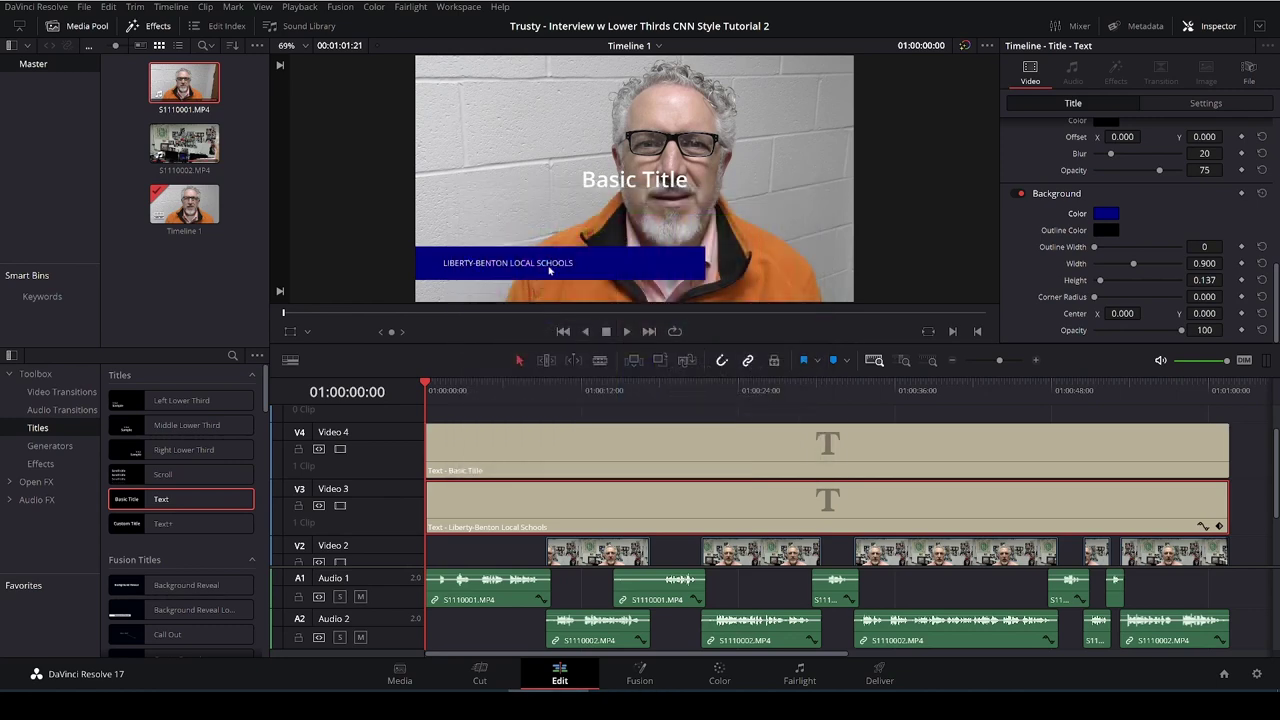
key(ctrl+s)
Step: Reposition the blue lower-third title to X 355, Y 175
scroll(1055, 250, up, 5)
scroll(1055, 250, down, 3)
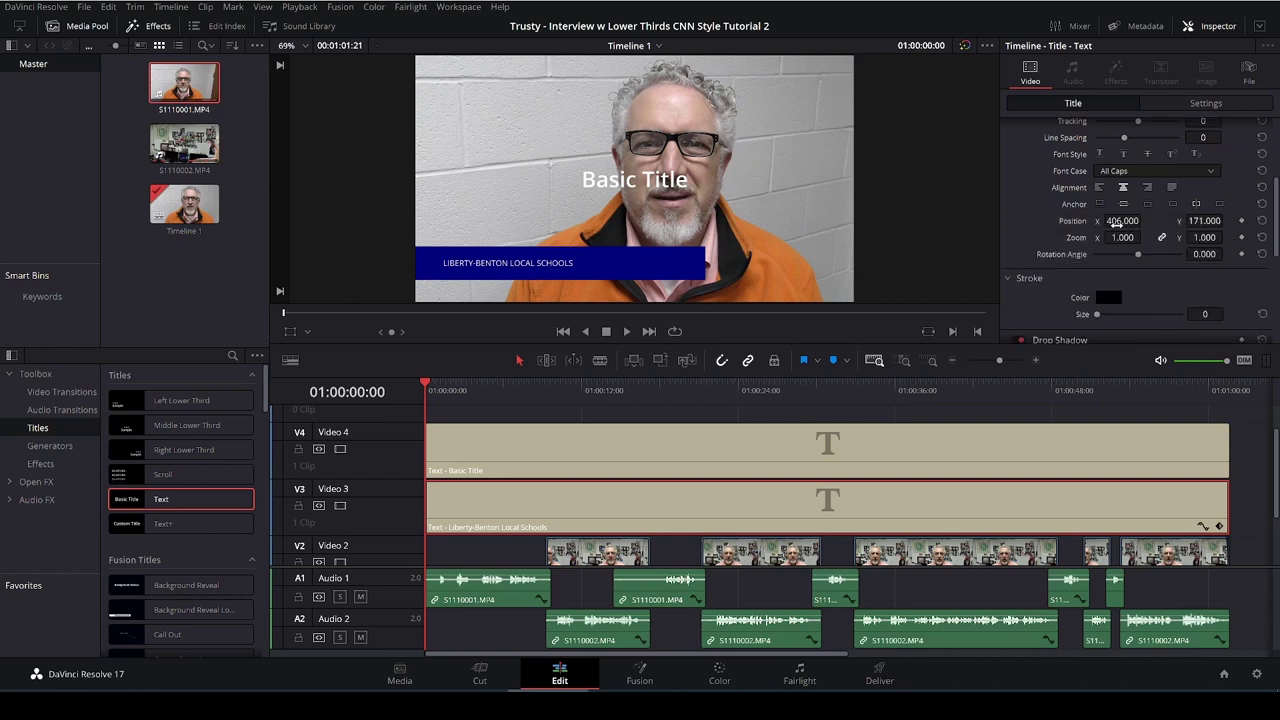
click(1116, 221)
text(355)
key(Return)
click(1203, 221)
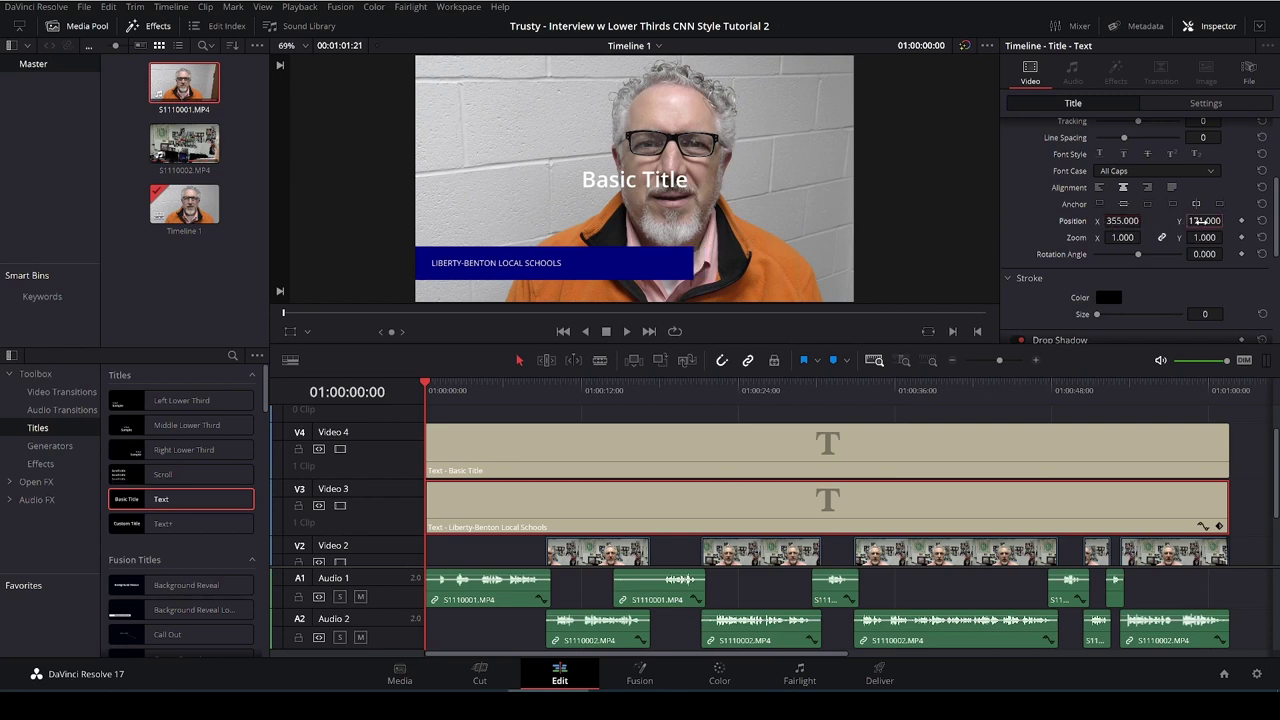
text(125)
key(Return)
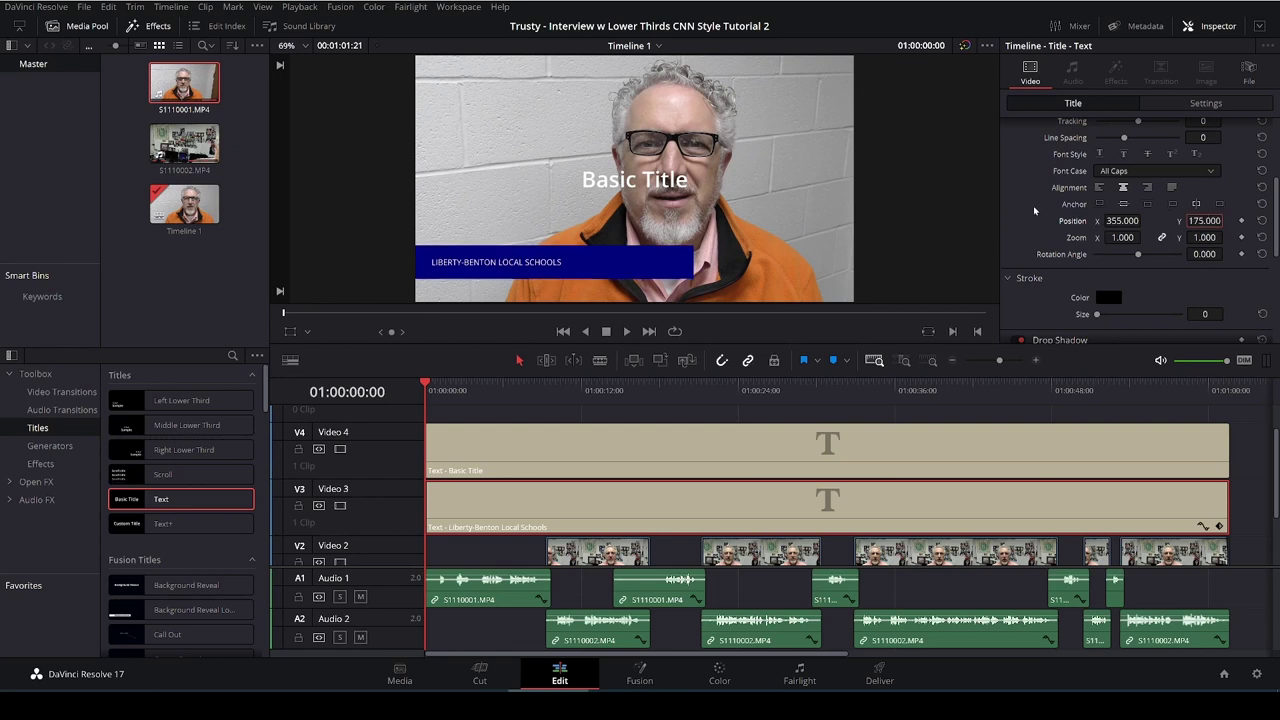
Step: Narrow the blue background to width 0.3 and raise its height to 0.167
scroll(1033, 210, down, 5)
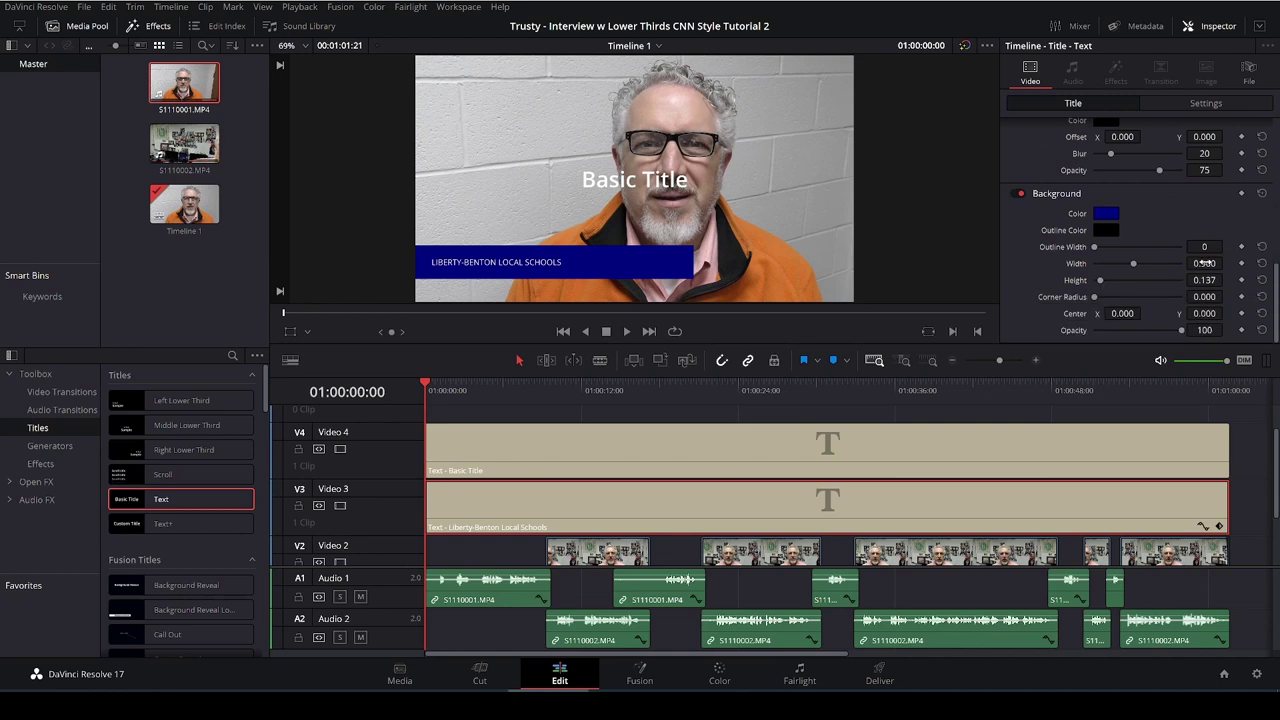
click(1206, 262)
text(0.3)
key(Return)
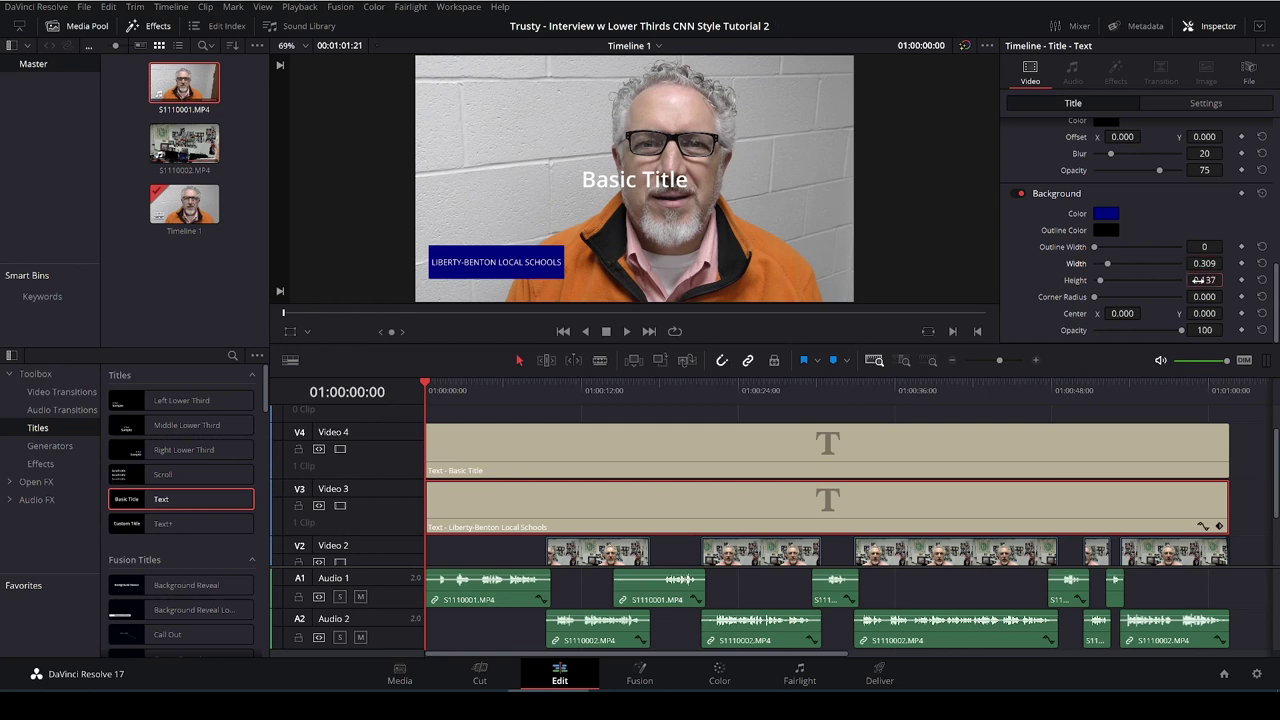
drag(1197, 280, 1198, 280)
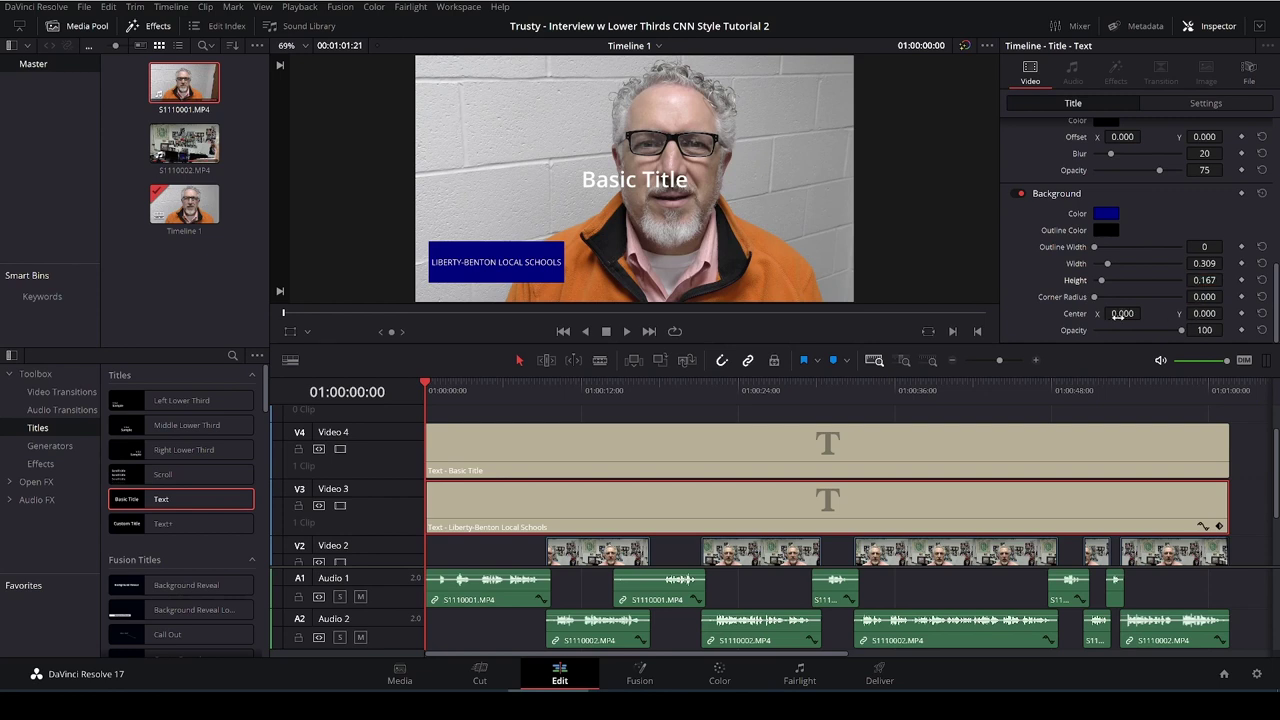
Step: Center the background box at X 1, Y -56, then bring up the CNN reference clip
double_click(1122, 313)
text(1)
key(Return)
double_click(1202, 313)
text(-56)
key(Return)
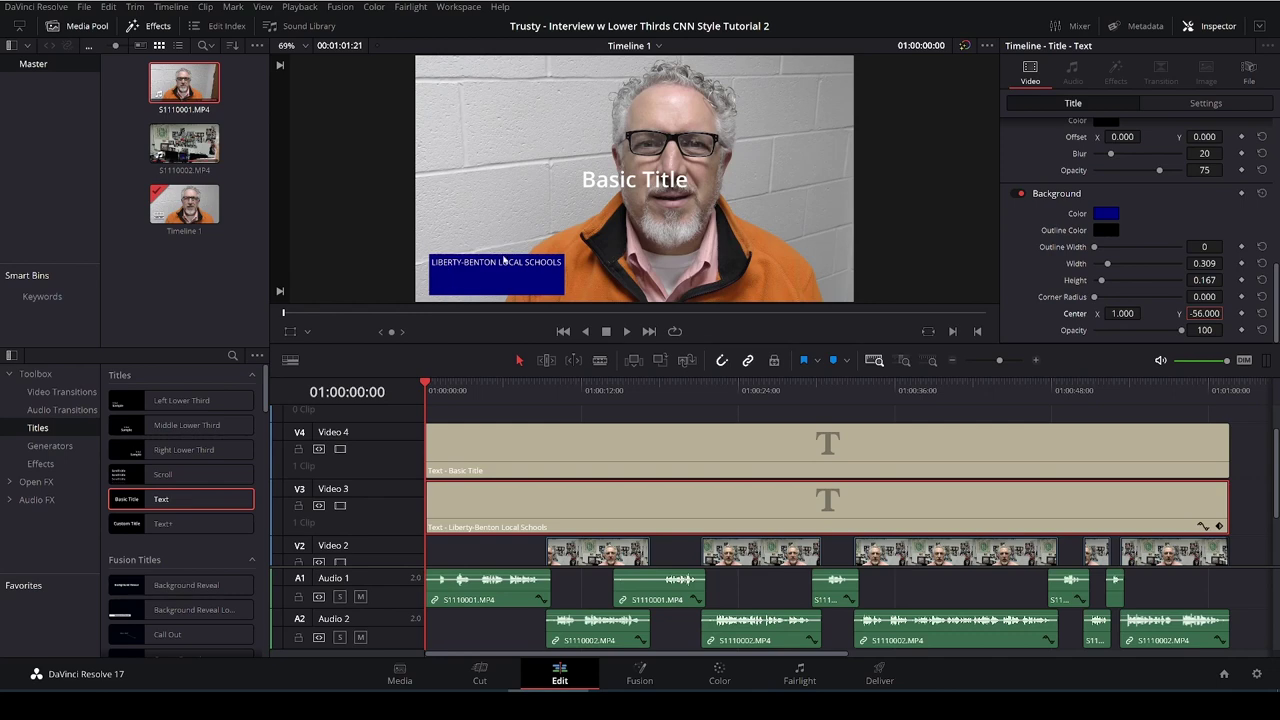
key(alt+Tab)
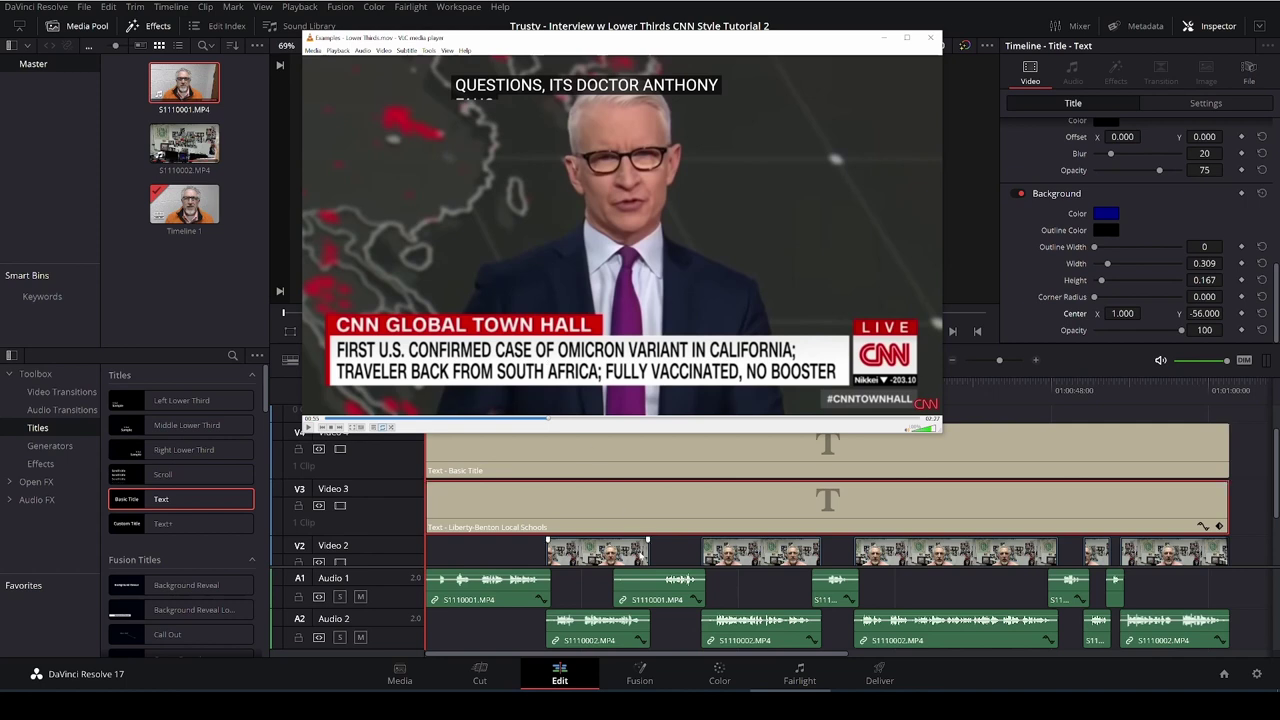
Step: Close the reference video and select the Video 4 Basic Title's font face options
click(1010, 414)
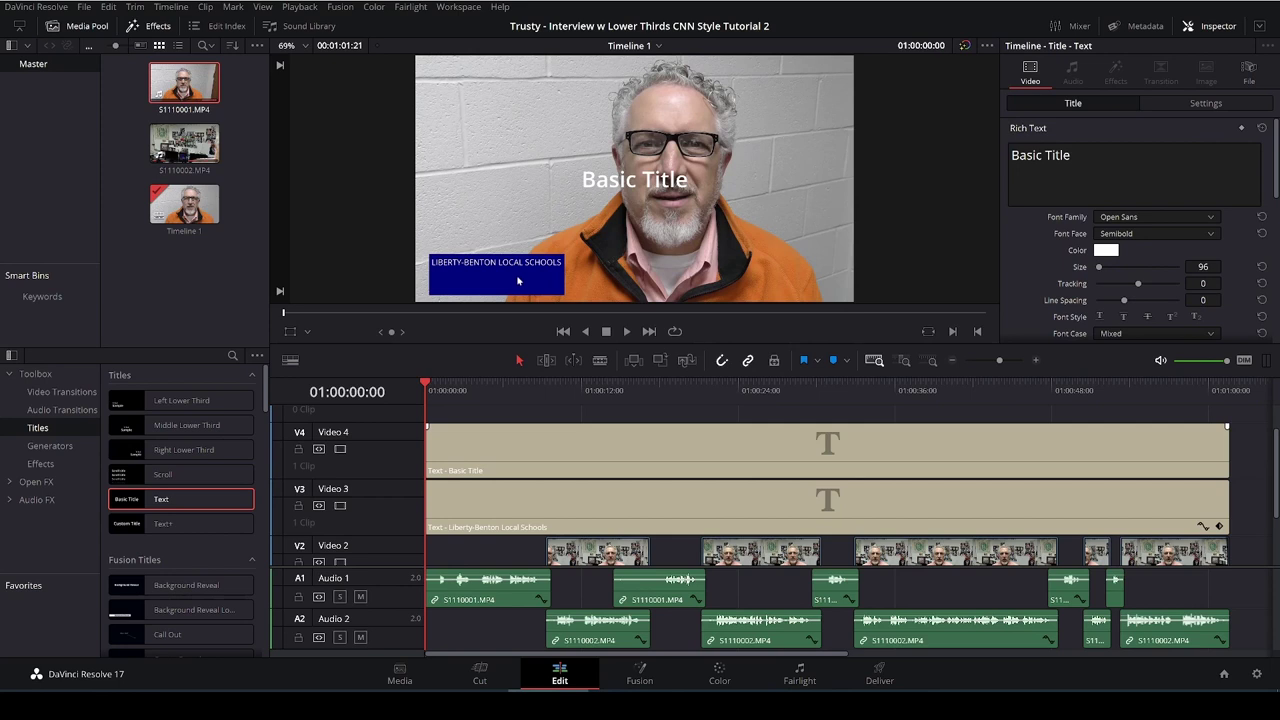
click(546, 454)
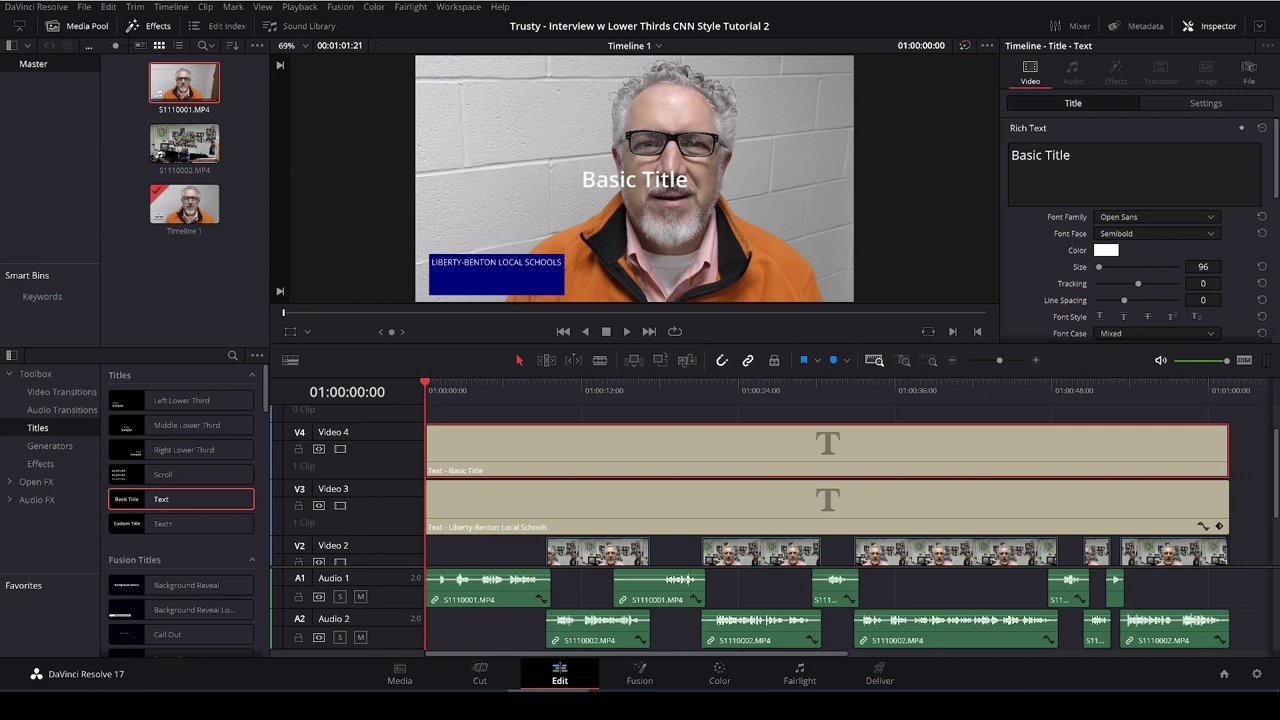
click(1130, 233)
Step: Set the V4 title to Regular and make it read 'The Name of the Wind by Patrick Rothfuss'
click(1123, 266)
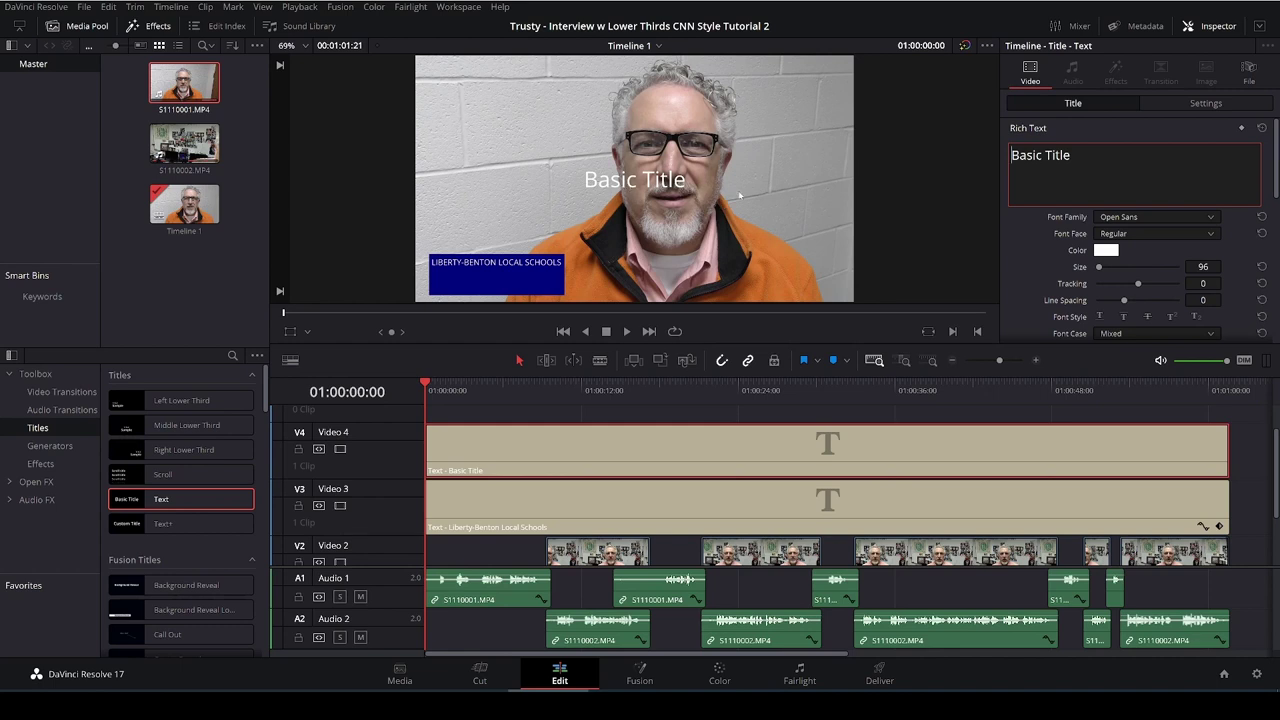
key(ctrl+a)
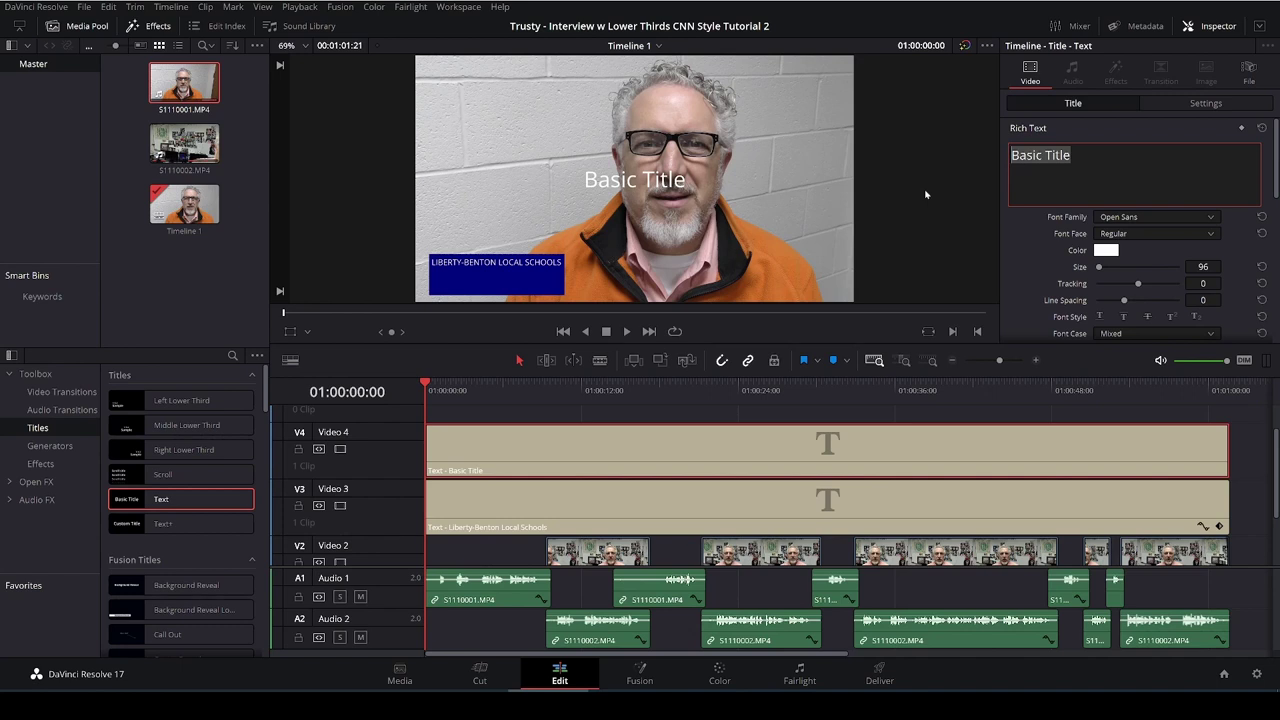
text(The Name )
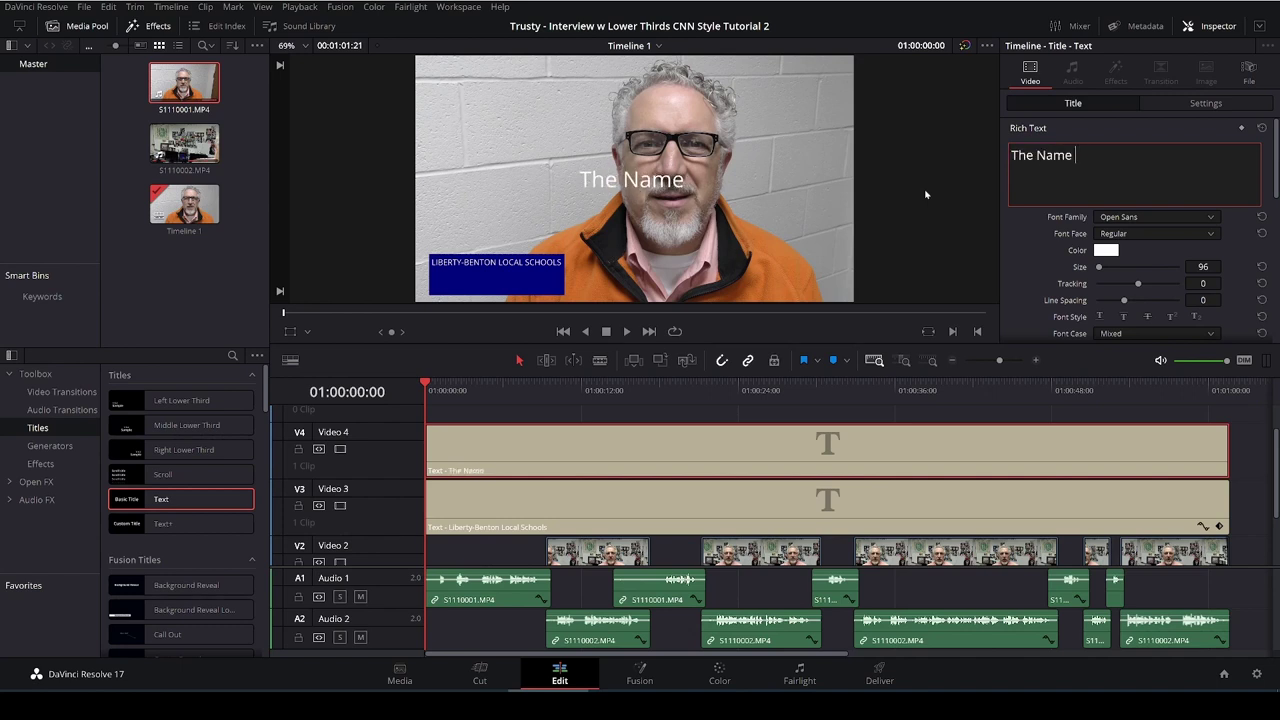
text(of the Win)
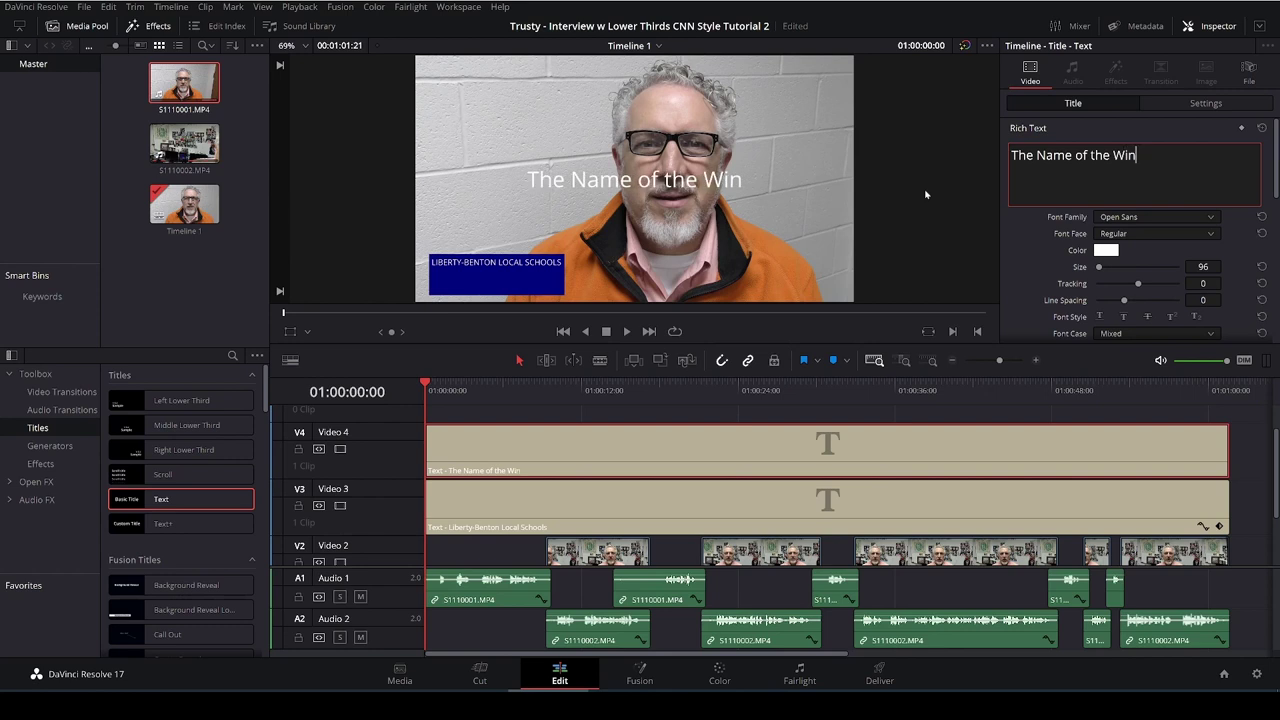
text(d by Patr)
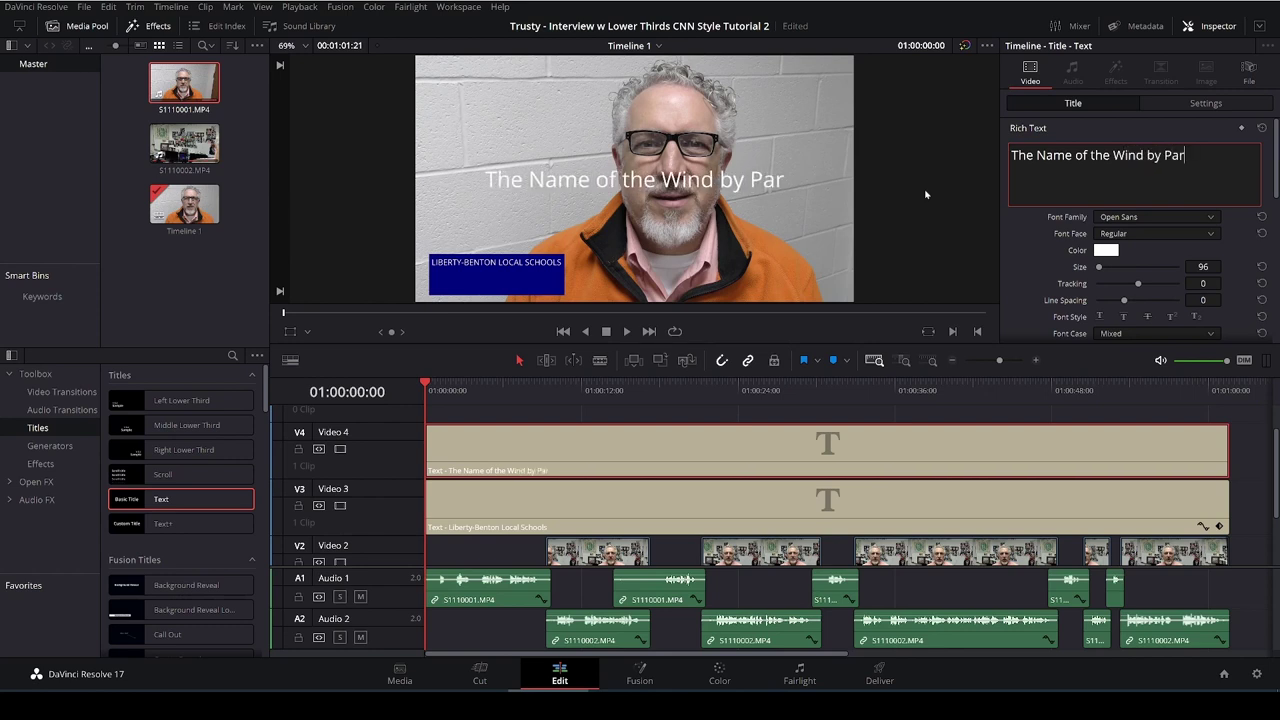
text(ick Ro)
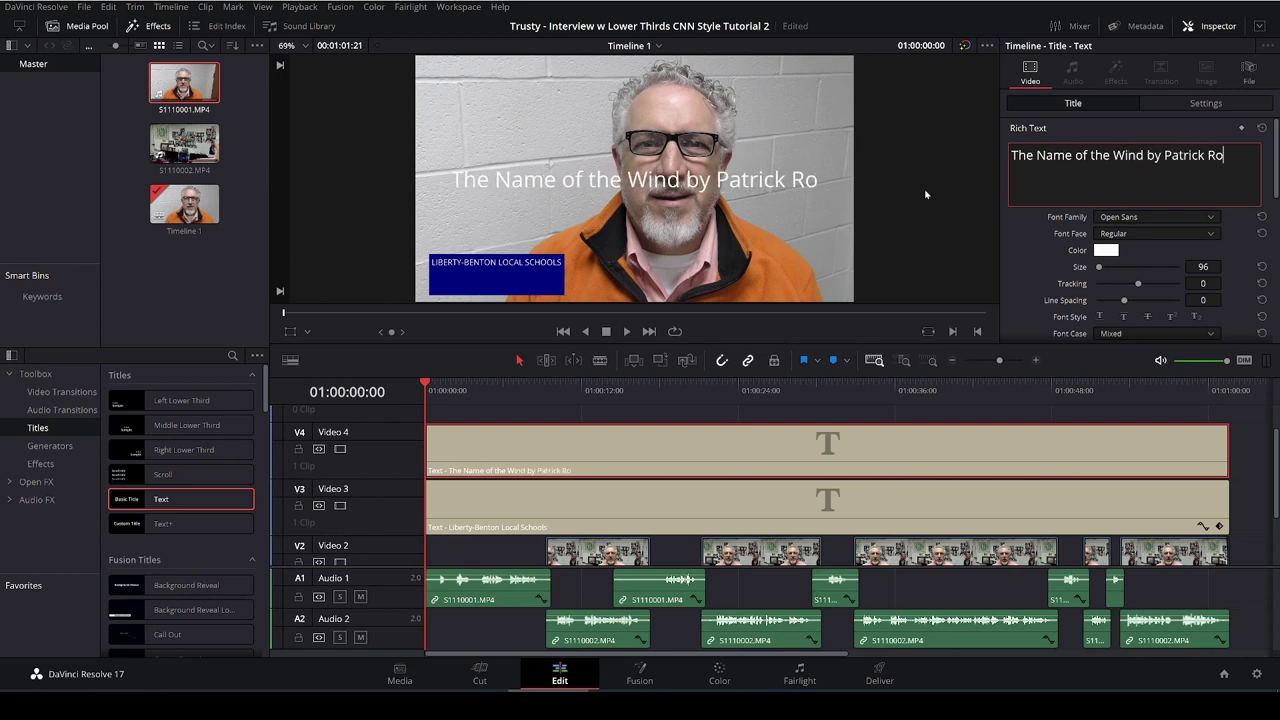
text(thruss)
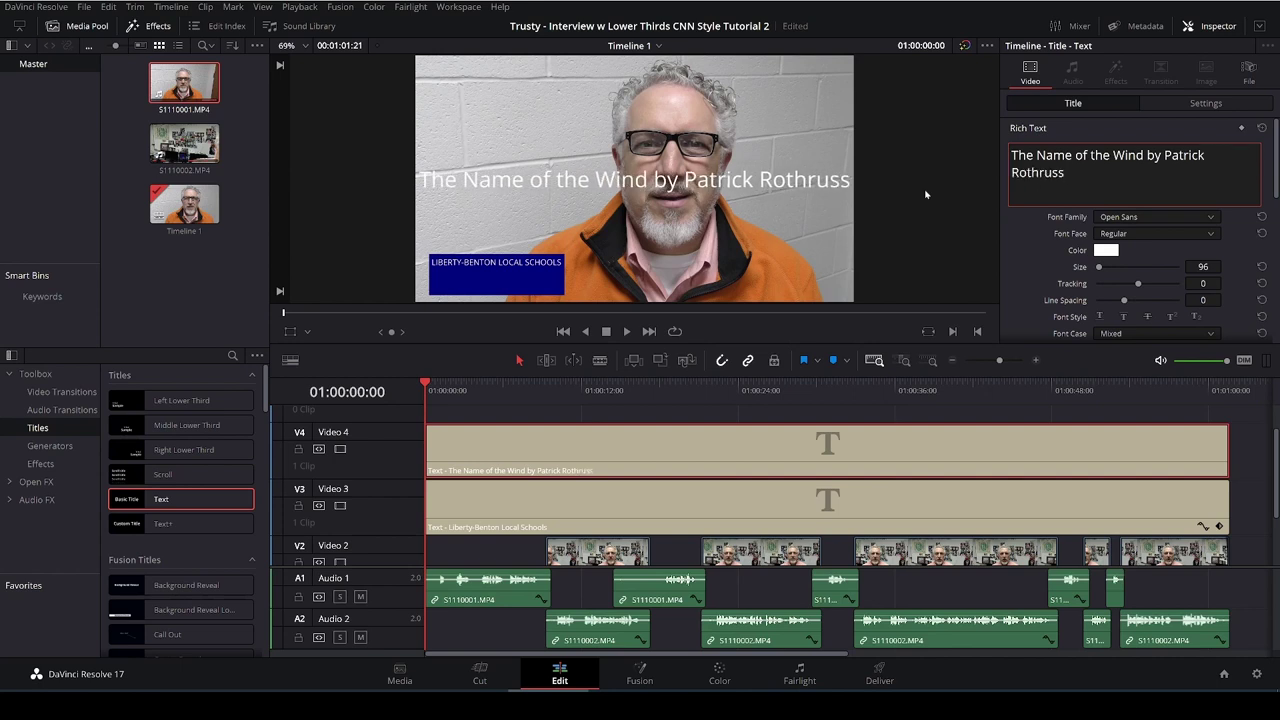
key(BackSpace)
key(BackSpace)
key(BackSpace)
key(BackSpace)
text(rs)
key(BackSpace)
key(BackSpace)
text(fuss)
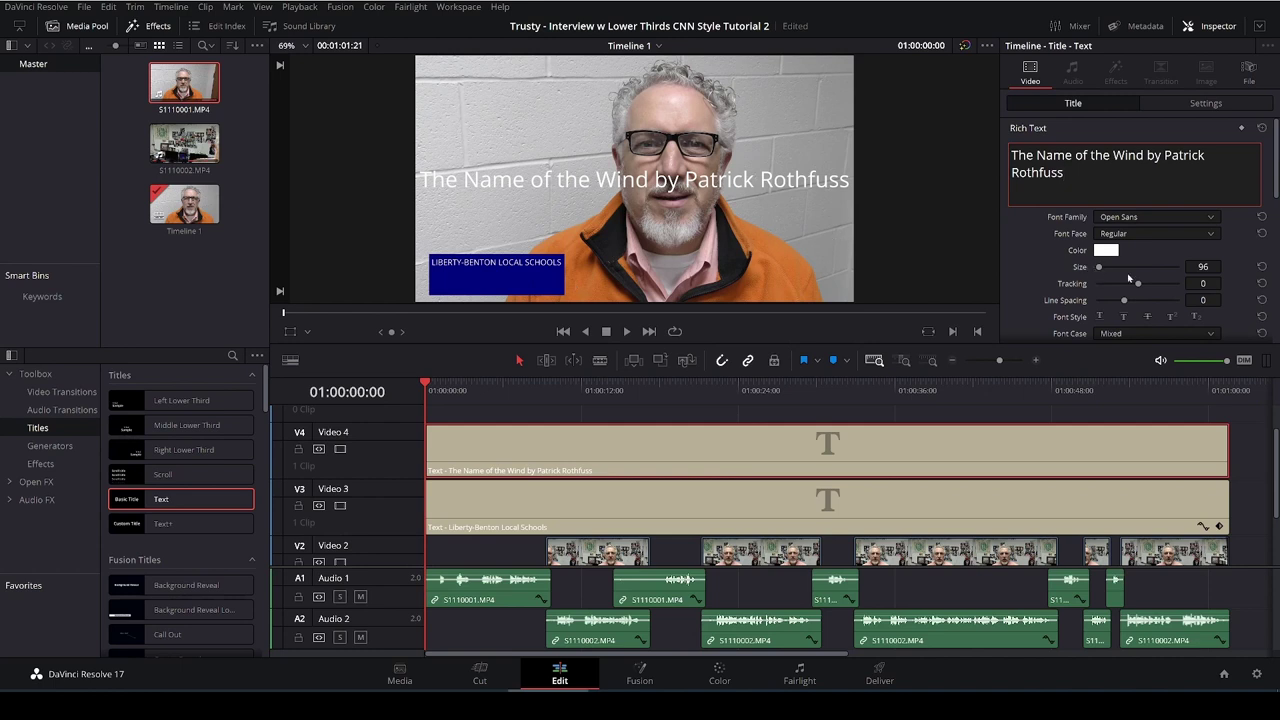
Step: Shrink the book title's text size from 96 to 79
click(1221, 277)
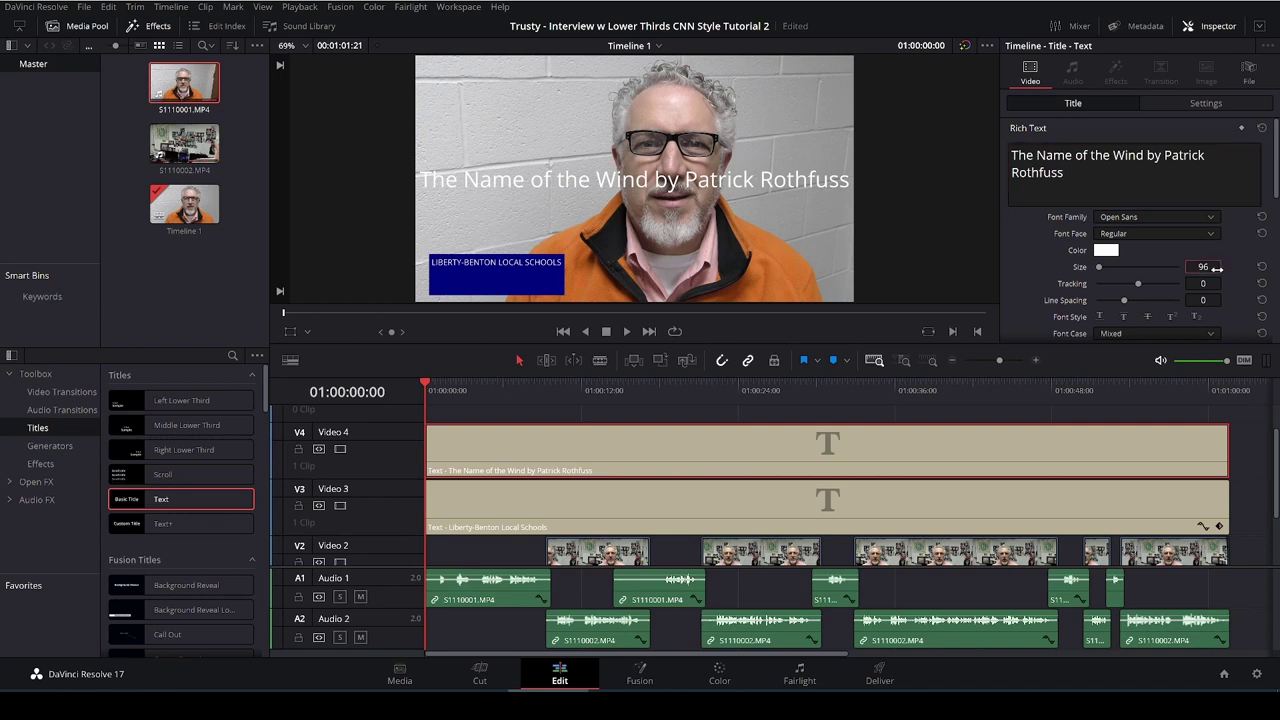
drag(1216, 267, 1199, 267)
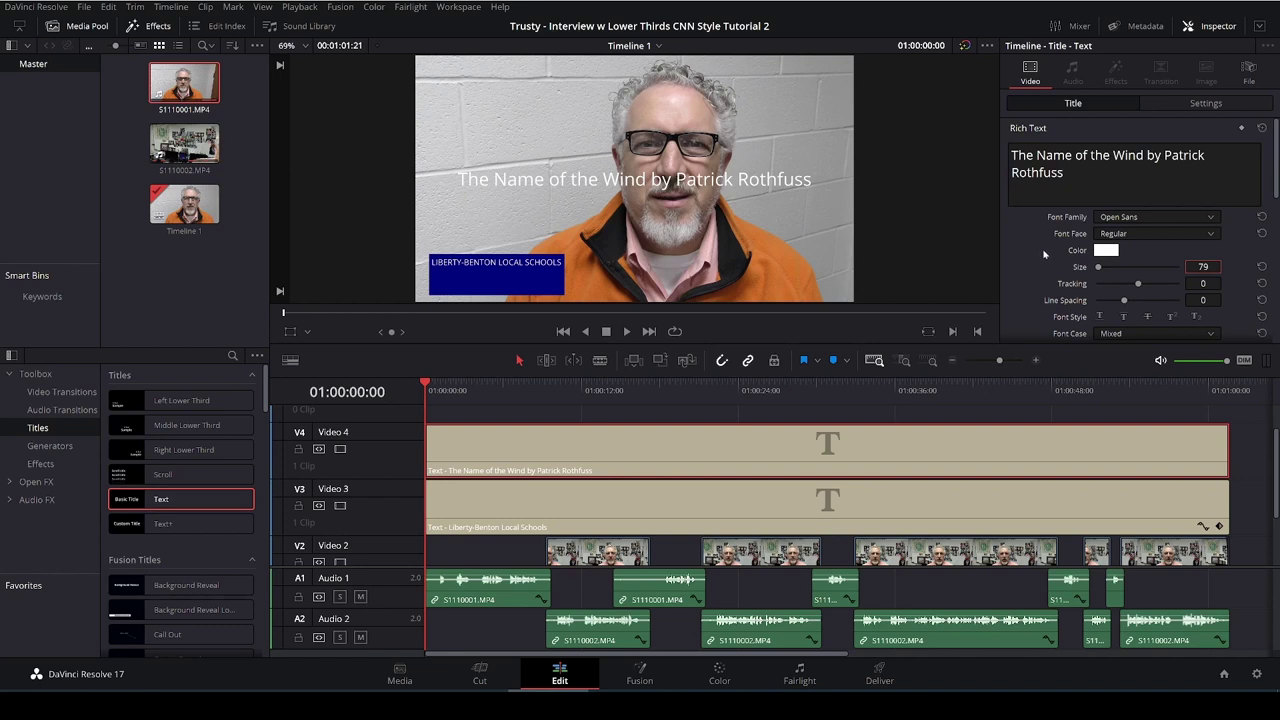
scroll(1046, 255, down, 1)
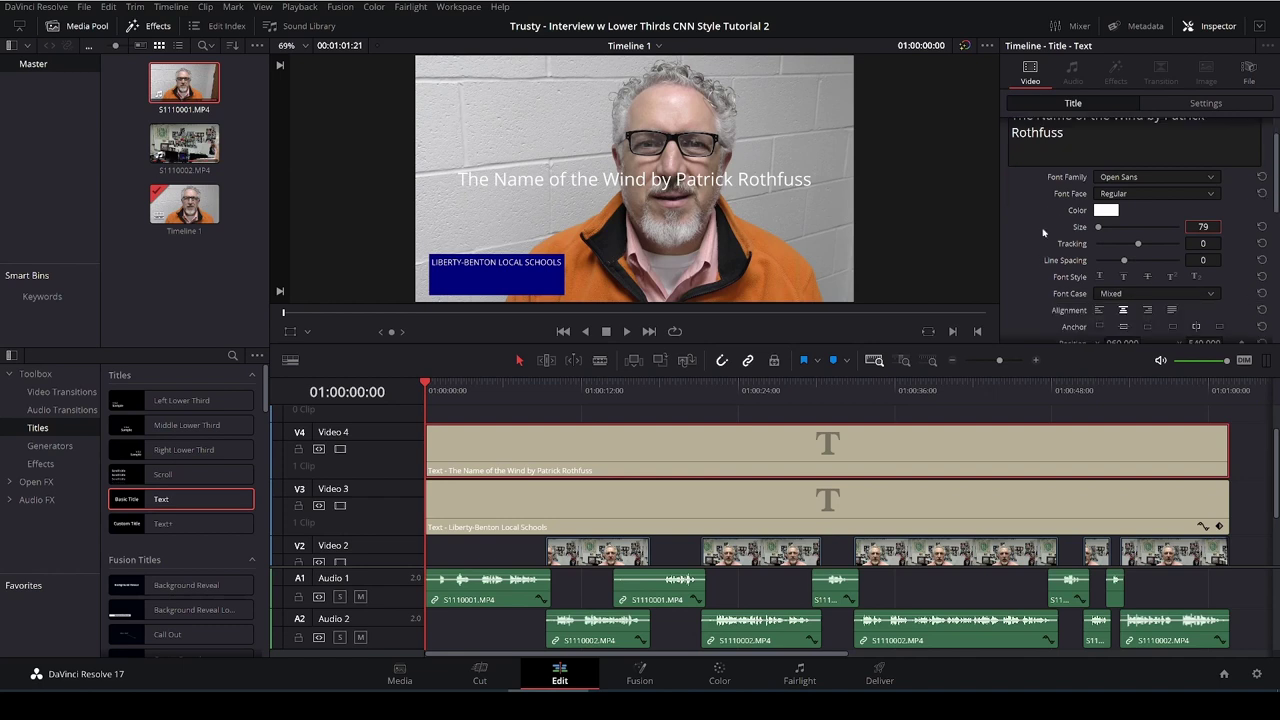
scroll(1045, 240, down, 1)
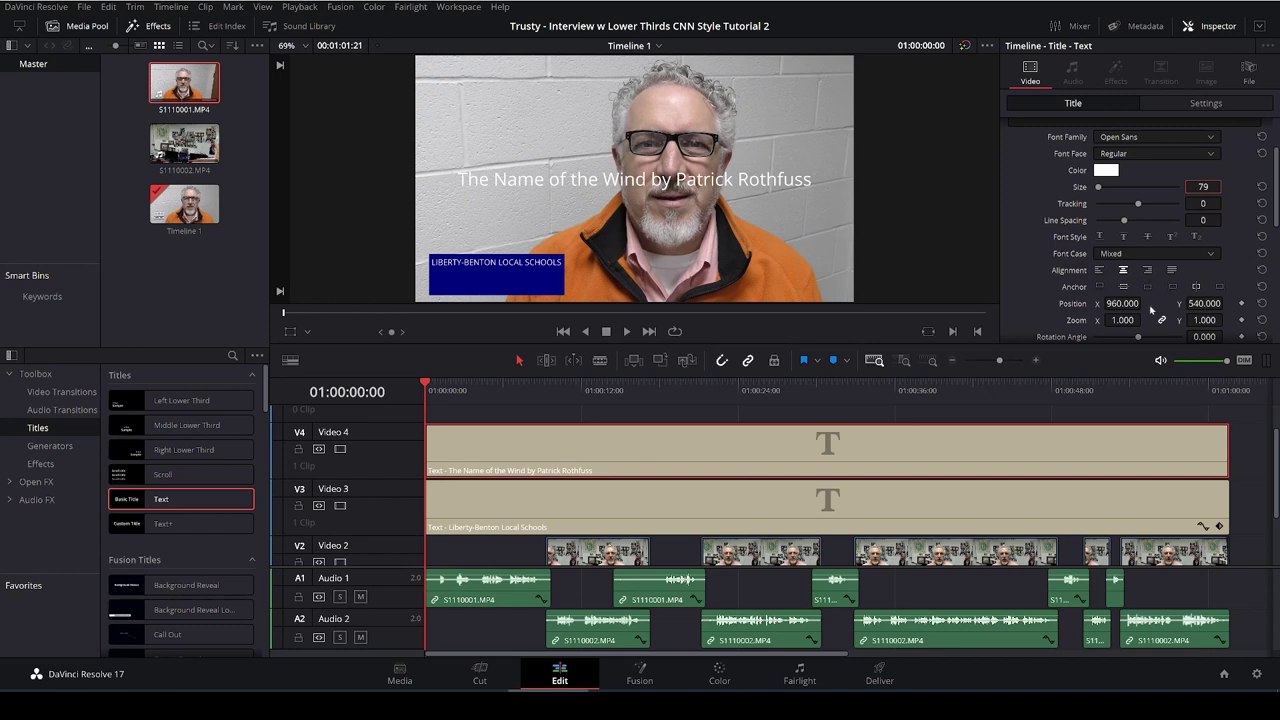
scroll(1155, 310, down, 1)
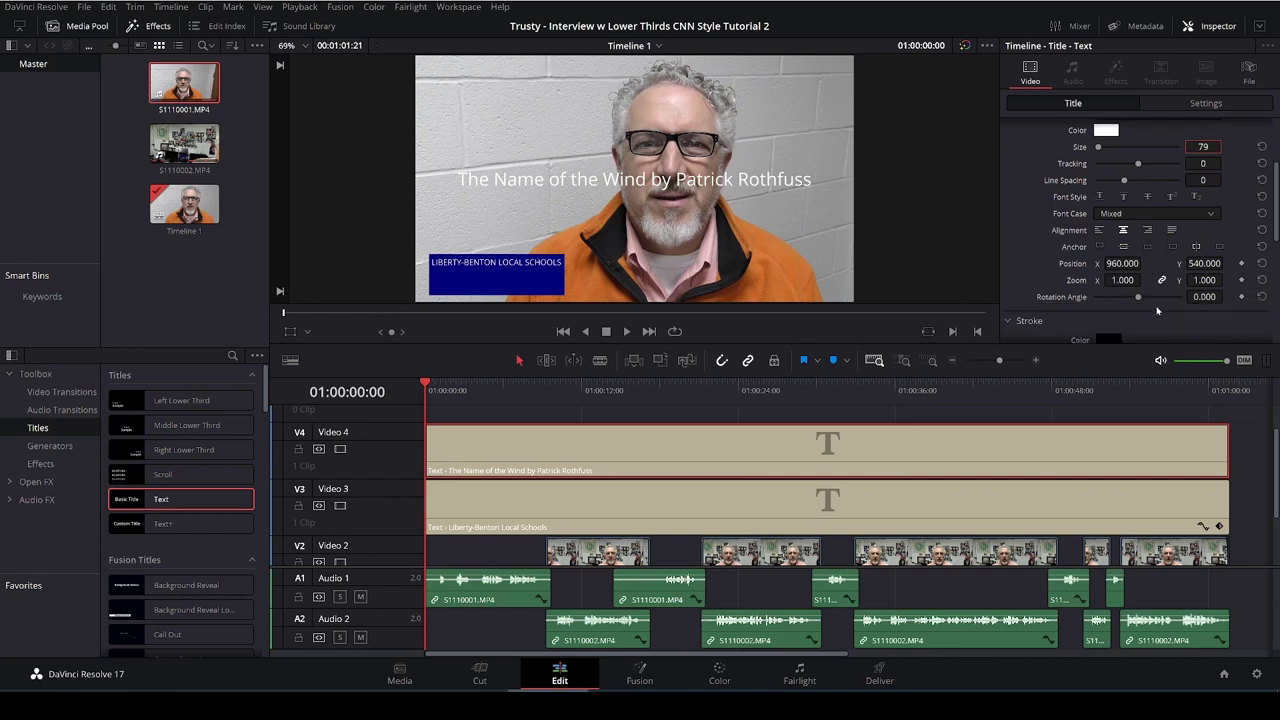
Step: Anchor the title left and position it at X 102, Y 91 beneath the school name
click(1173, 247)
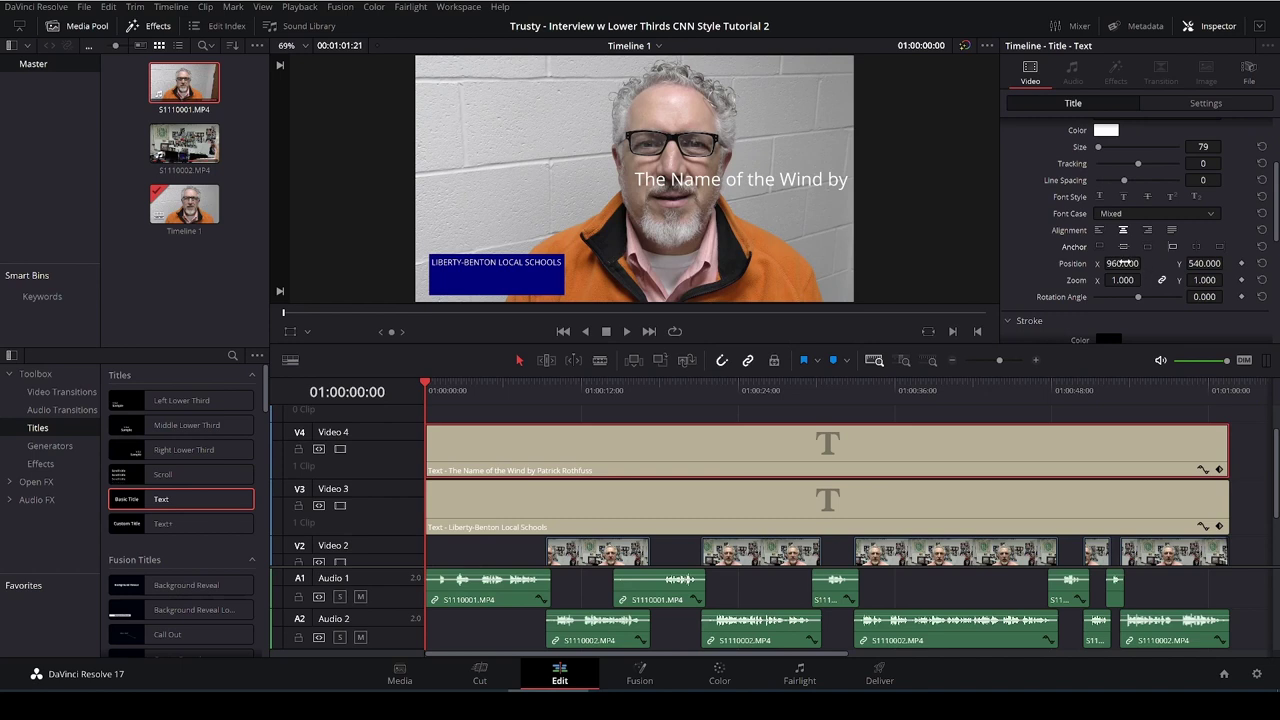
click(1122, 263)
text(1020)
key(Return)
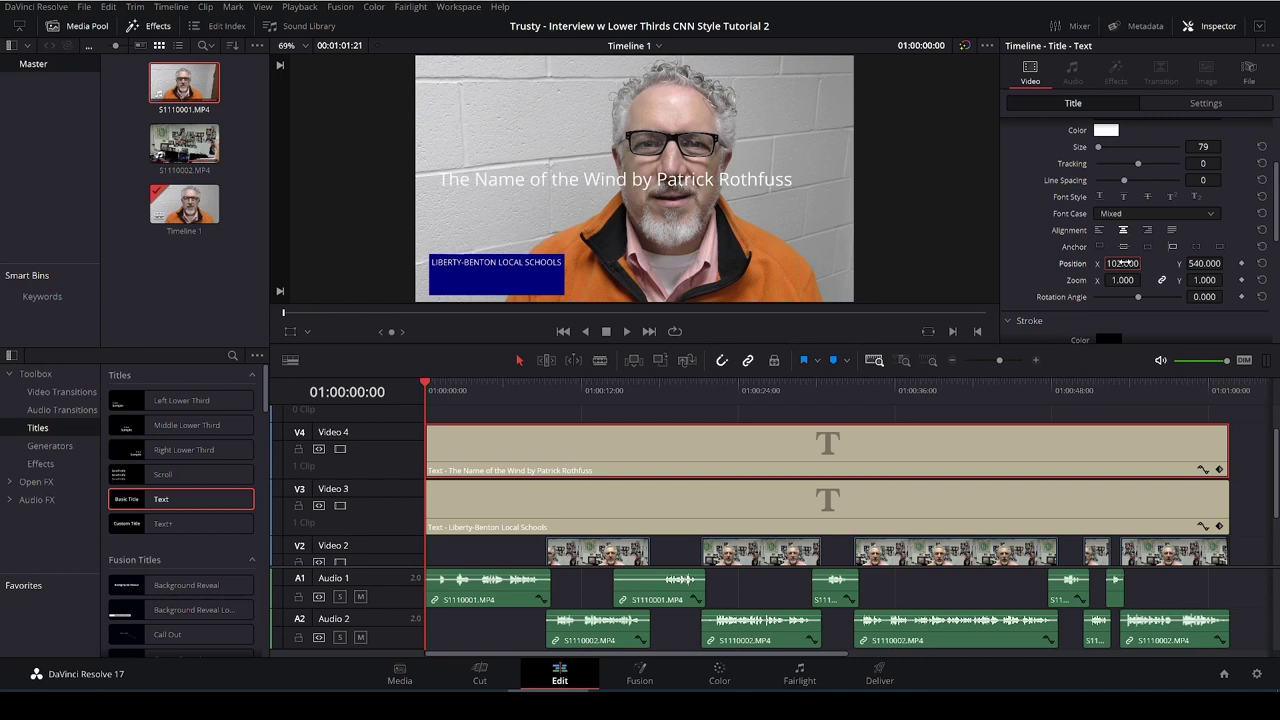
click(1205, 263)
text(91)
key(Return)
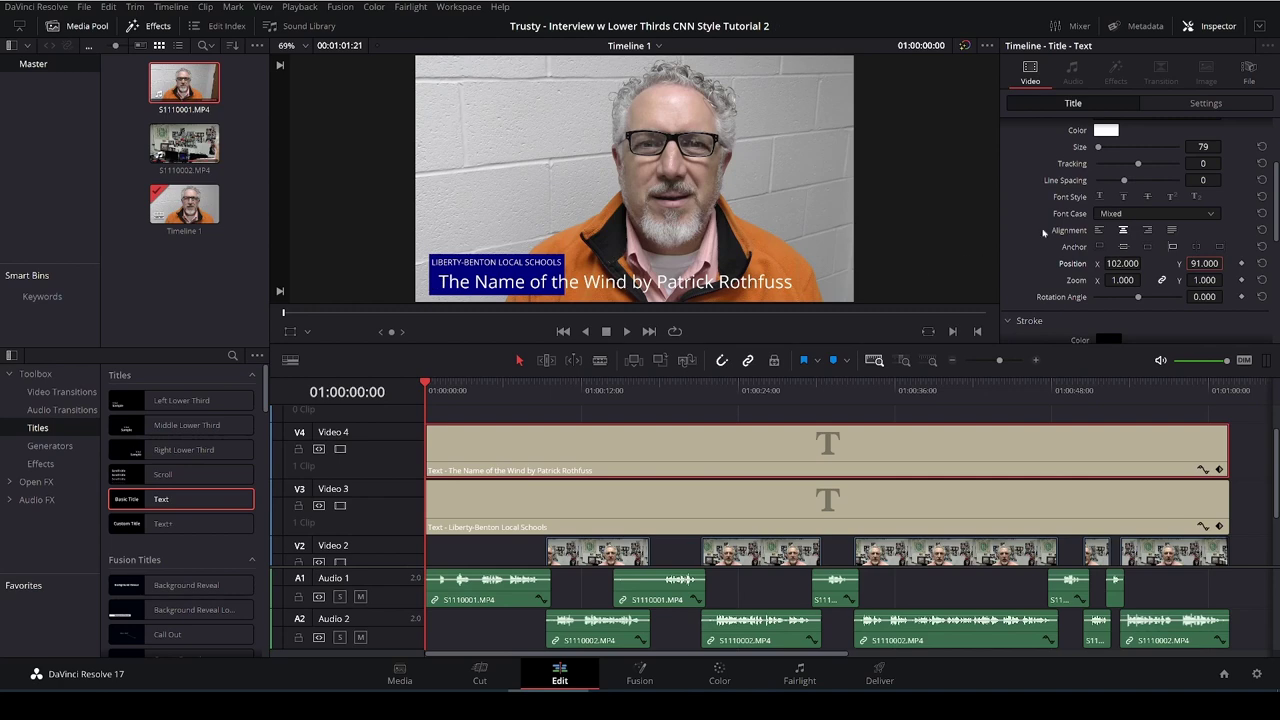
Step: Set the title's background colour to white
scroll(1041, 245, down, 5)
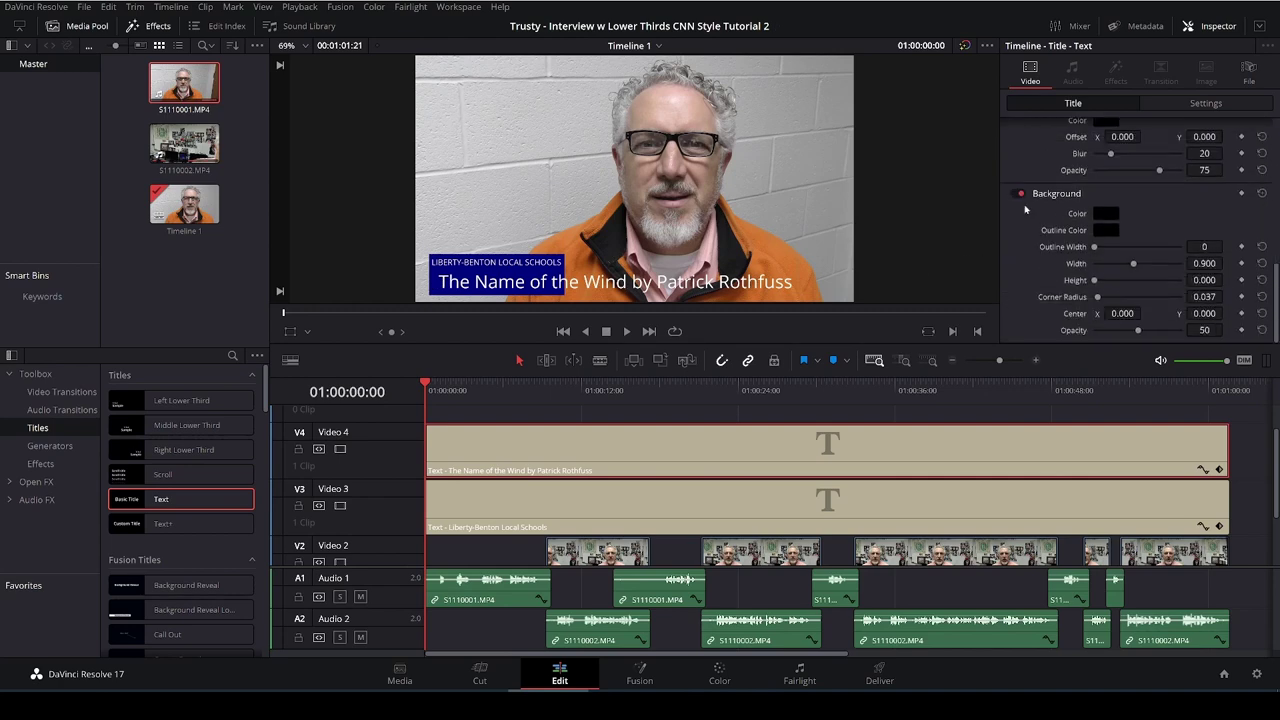
click(1113, 215)
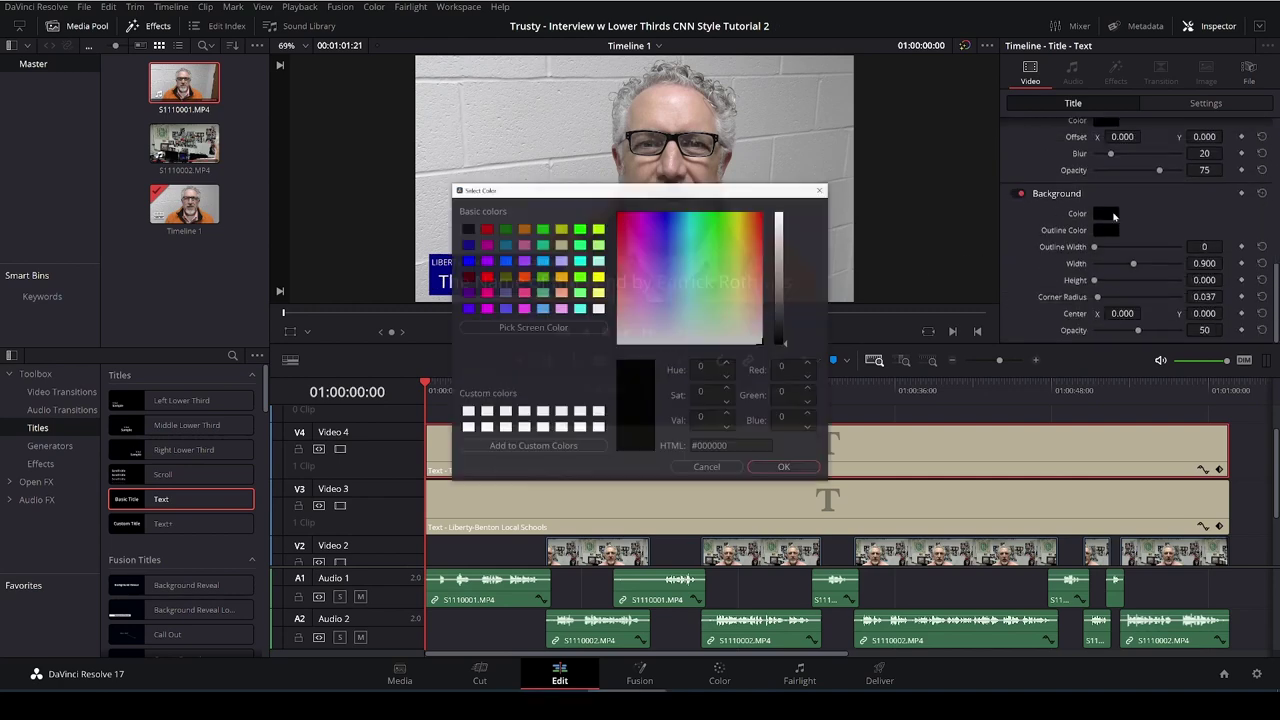
click(598, 308)
click(781, 467)
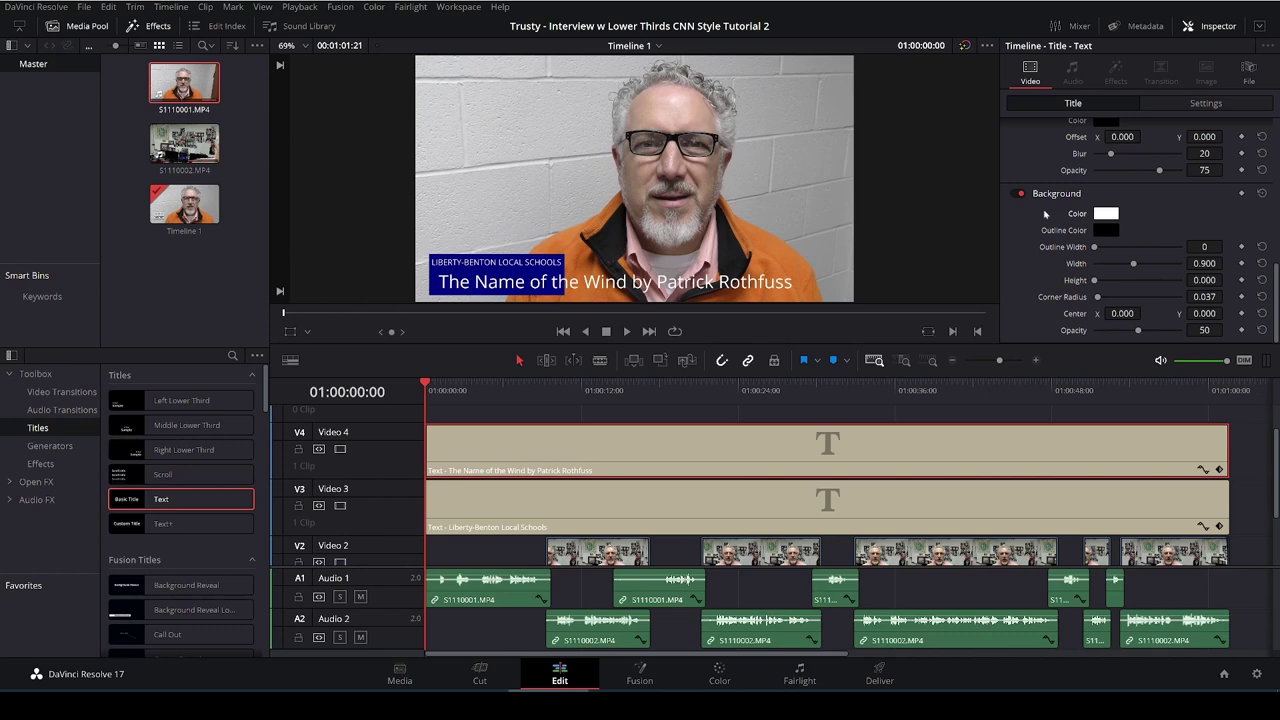
Step: Change the title text colour to navy blue (#00007f)
scroll(1044, 213, up, 5)
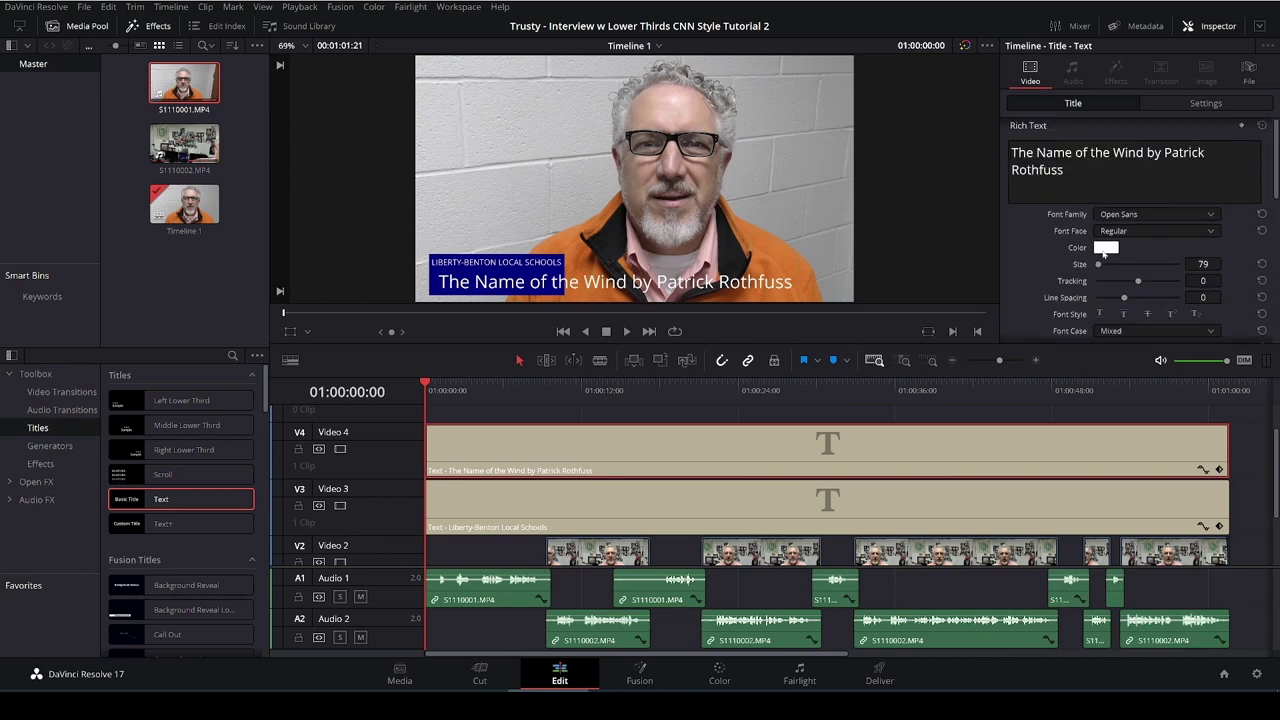
click(1106, 248)
click(468, 245)
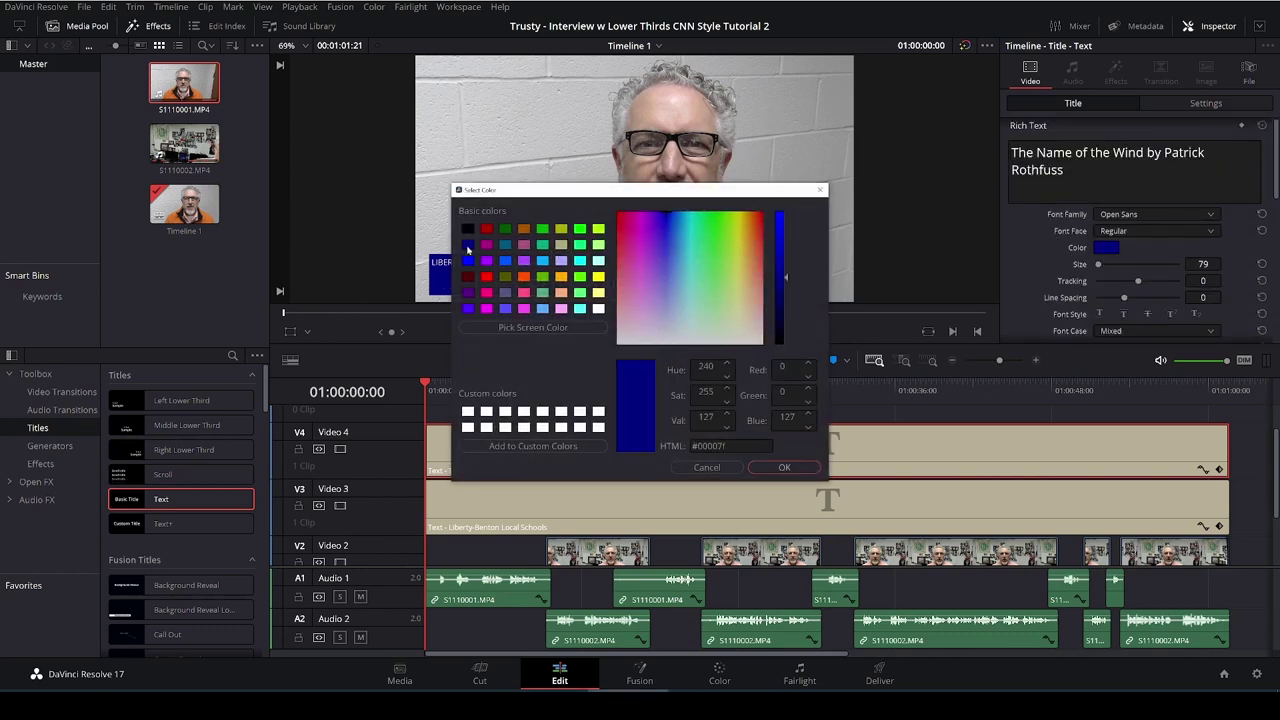
click(783, 467)
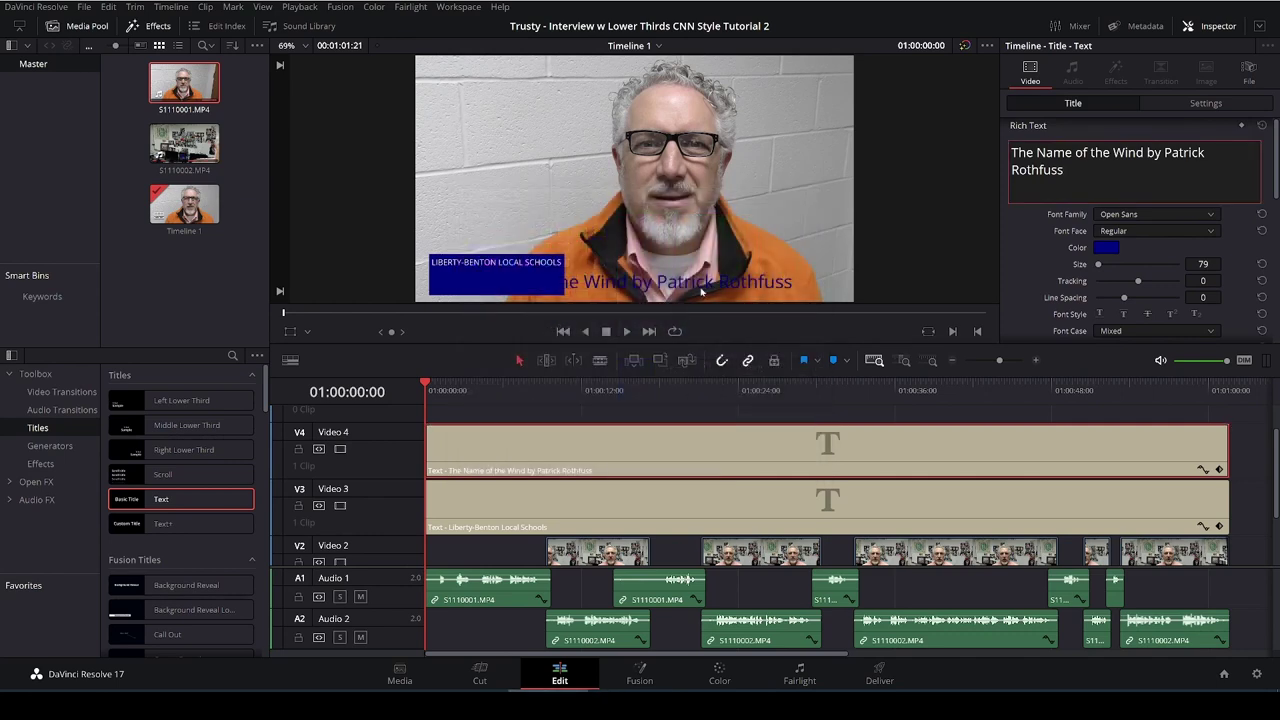
scroll(1037, 245, down, 5)
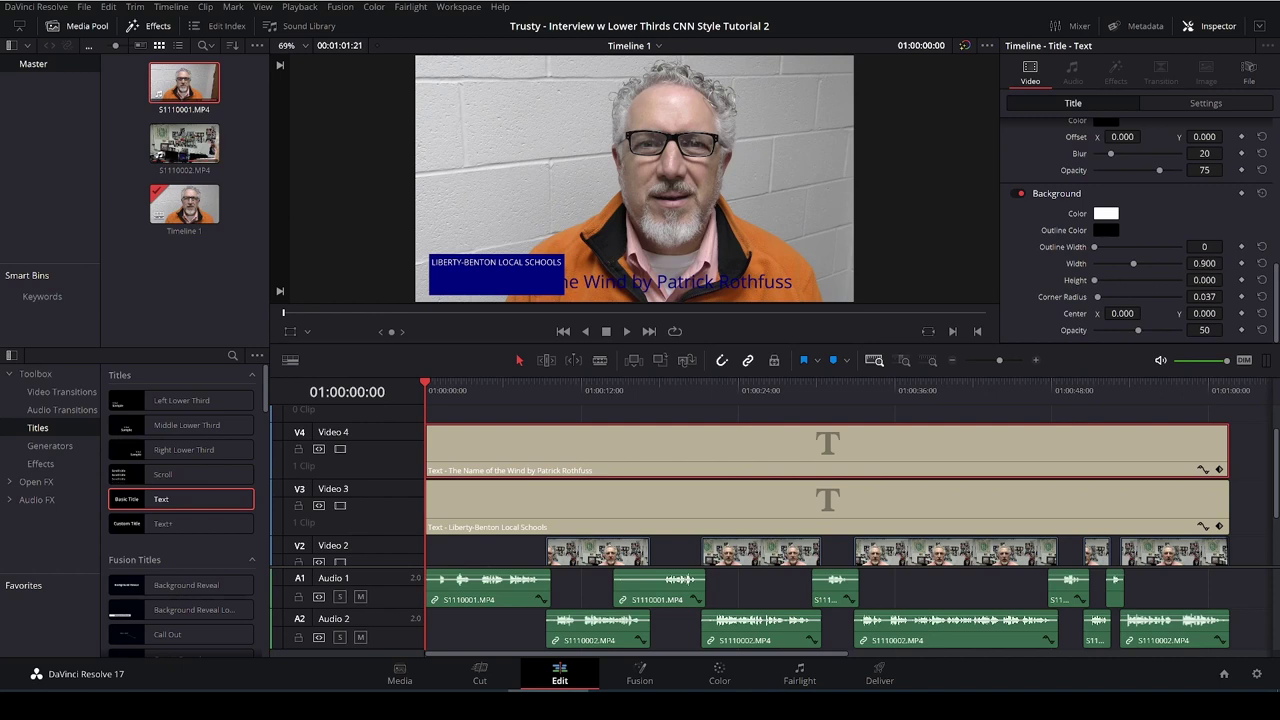
Step: Make the title background 0.85 wide, 0.107 high, 100 opacity, corner radius 0, centred at X 787, Y -3
drag(1208, 263, 1203, 266)
drag(1200, 280, 1200, 280)
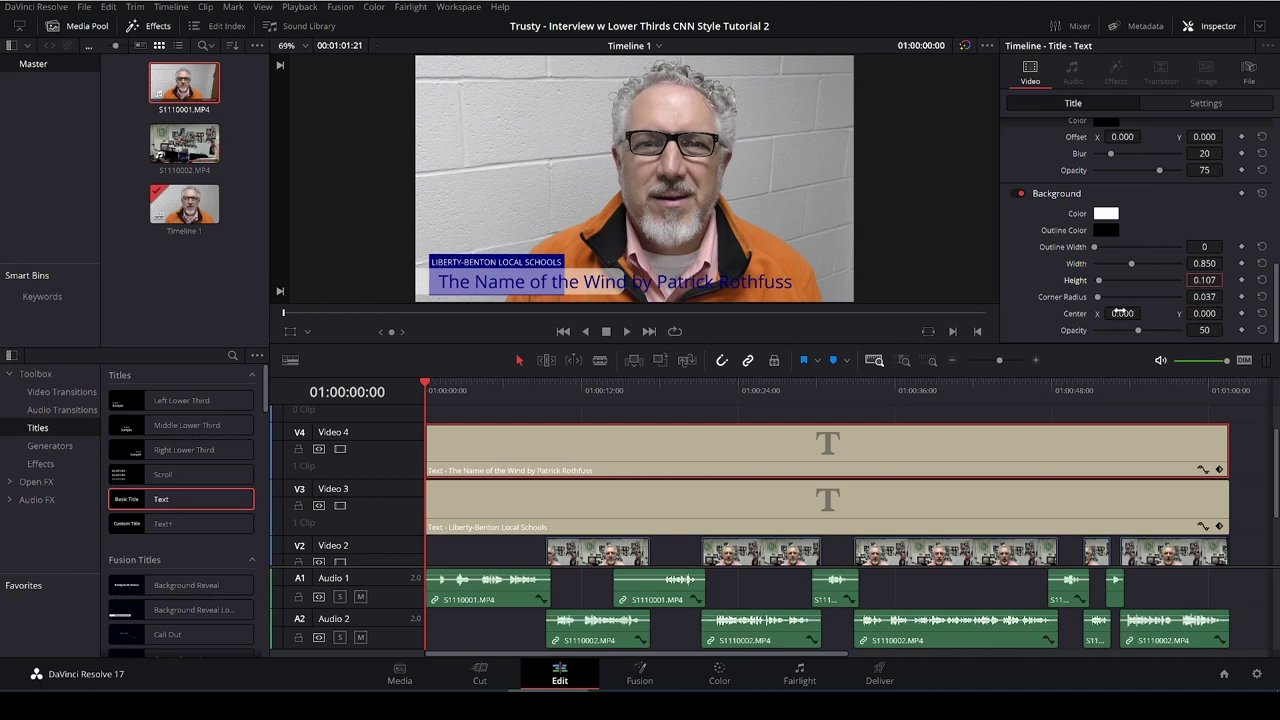
drag(1138, 330, 1182, 331)
drag(1098, 297, 1085, 298)
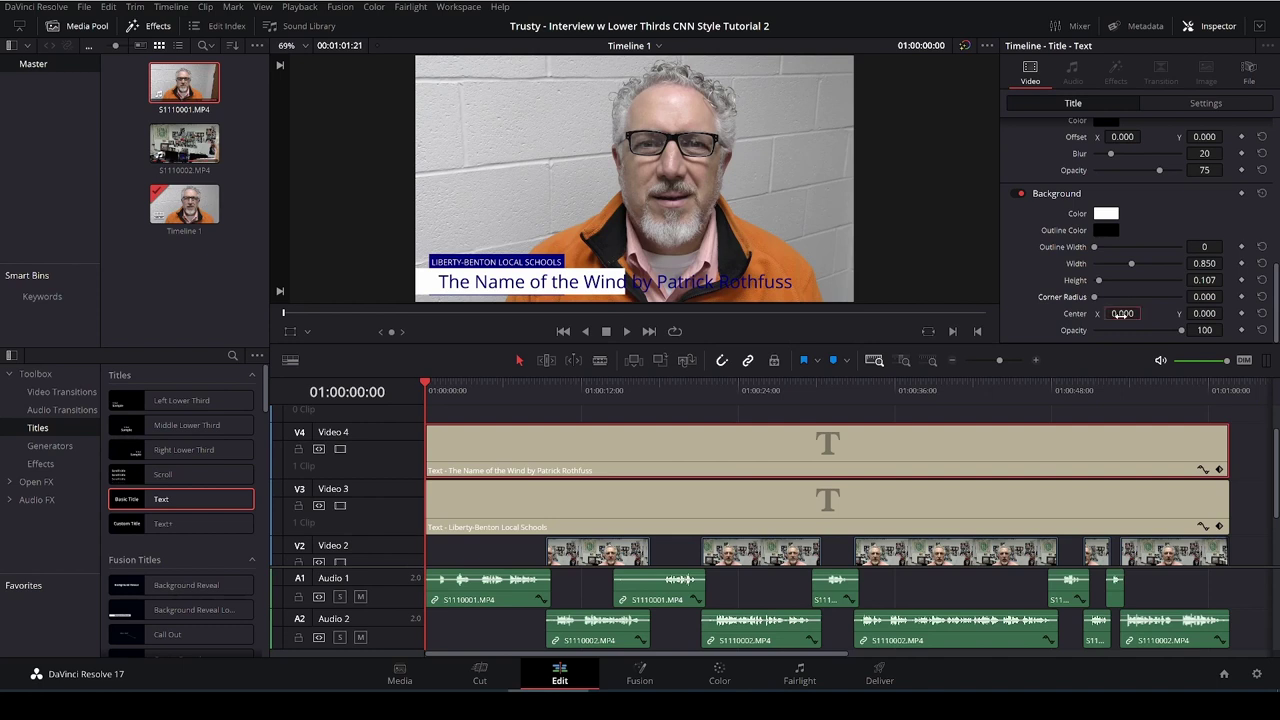
double_click(1119, 314)
text(787)
key(Return)
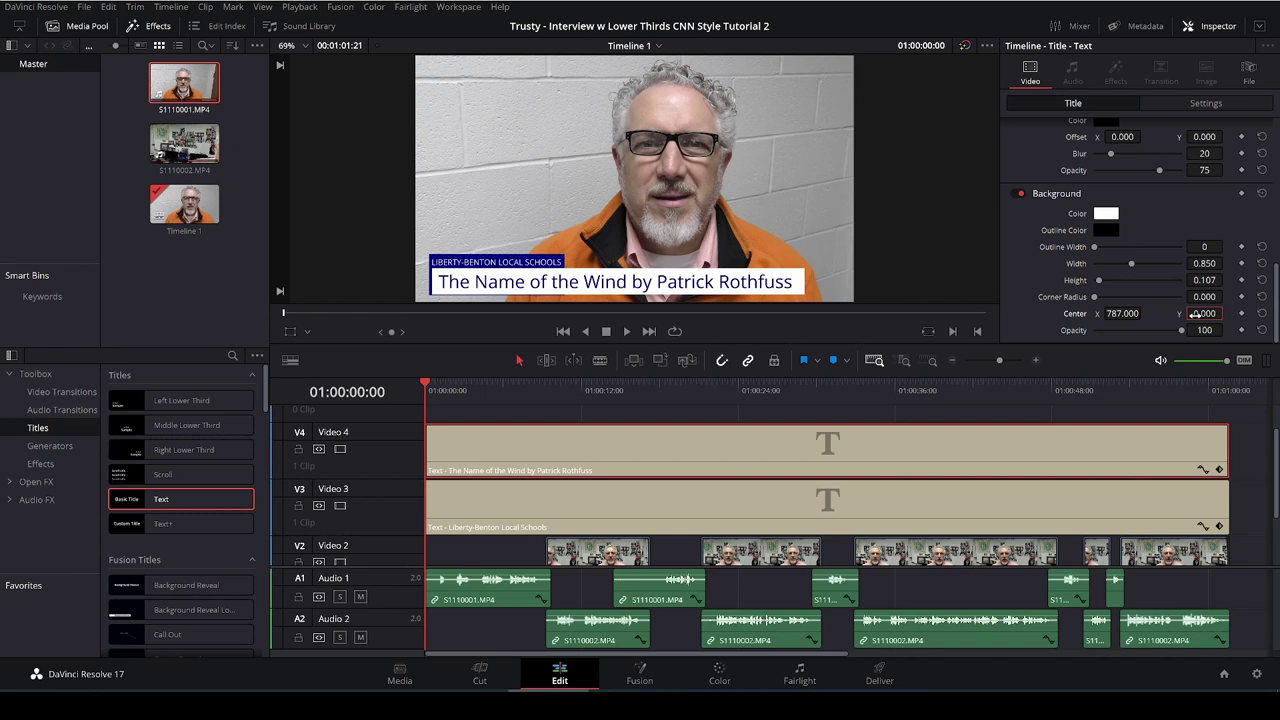
drag(1195, 314, 1194, 314)
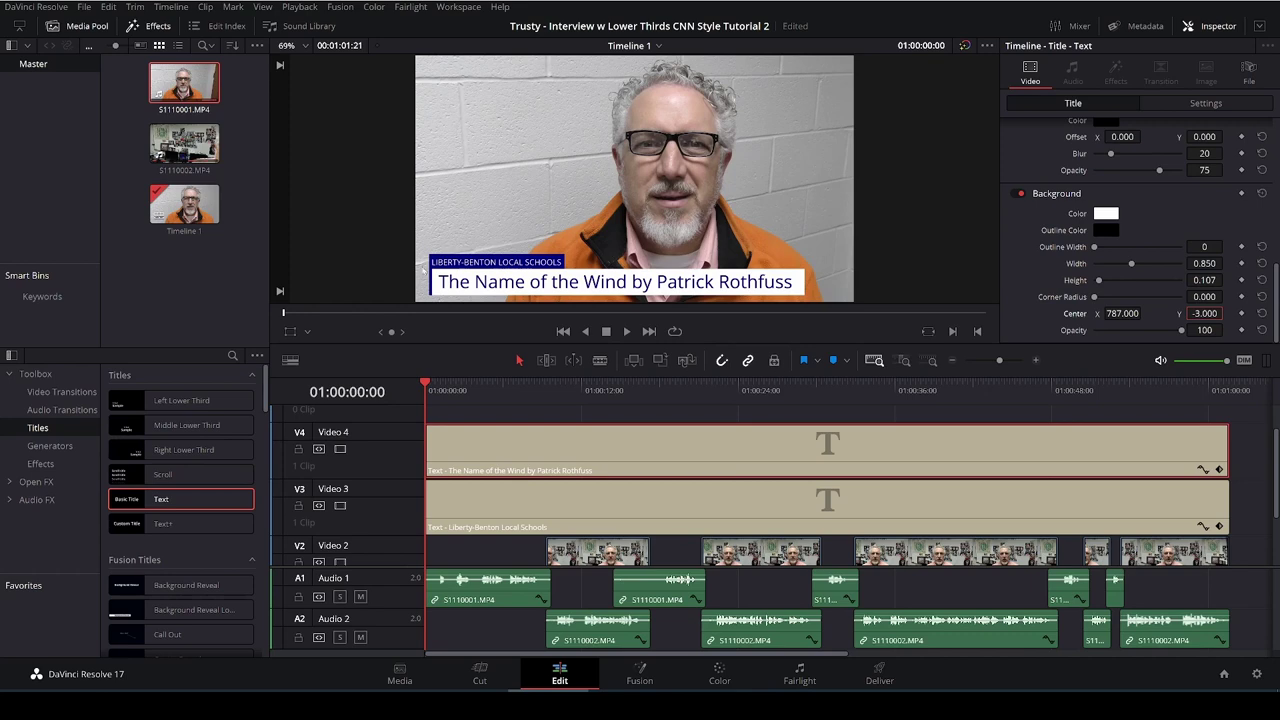
scroll(457, 258, up, 4)
scroll(457, 258, up, 6)
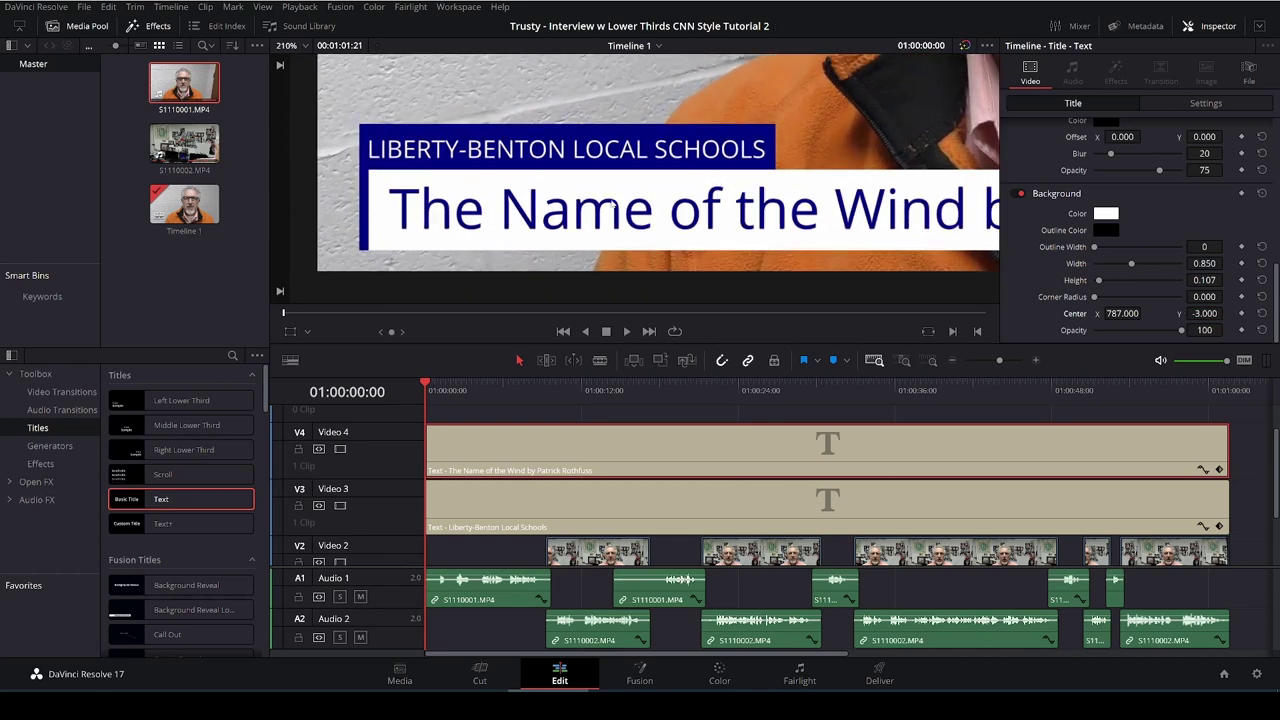
scroll(612, 200, down, 8)
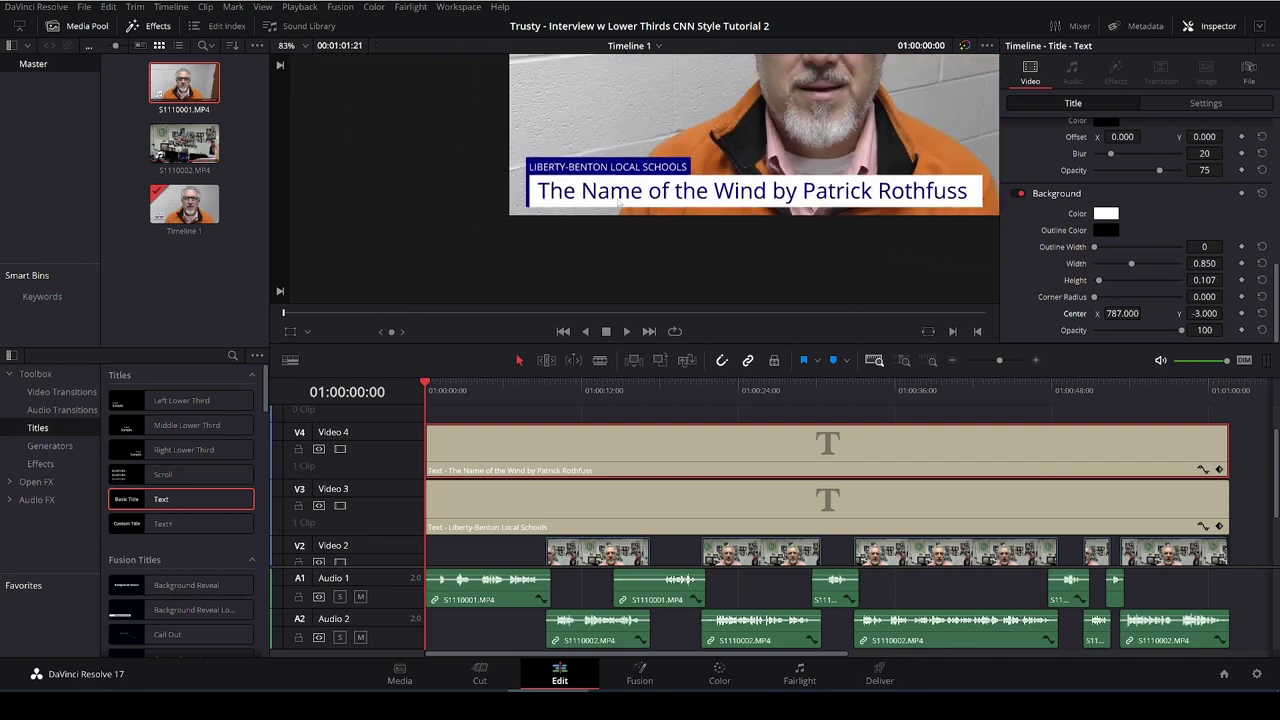
scroll(769, 154, down, 4)
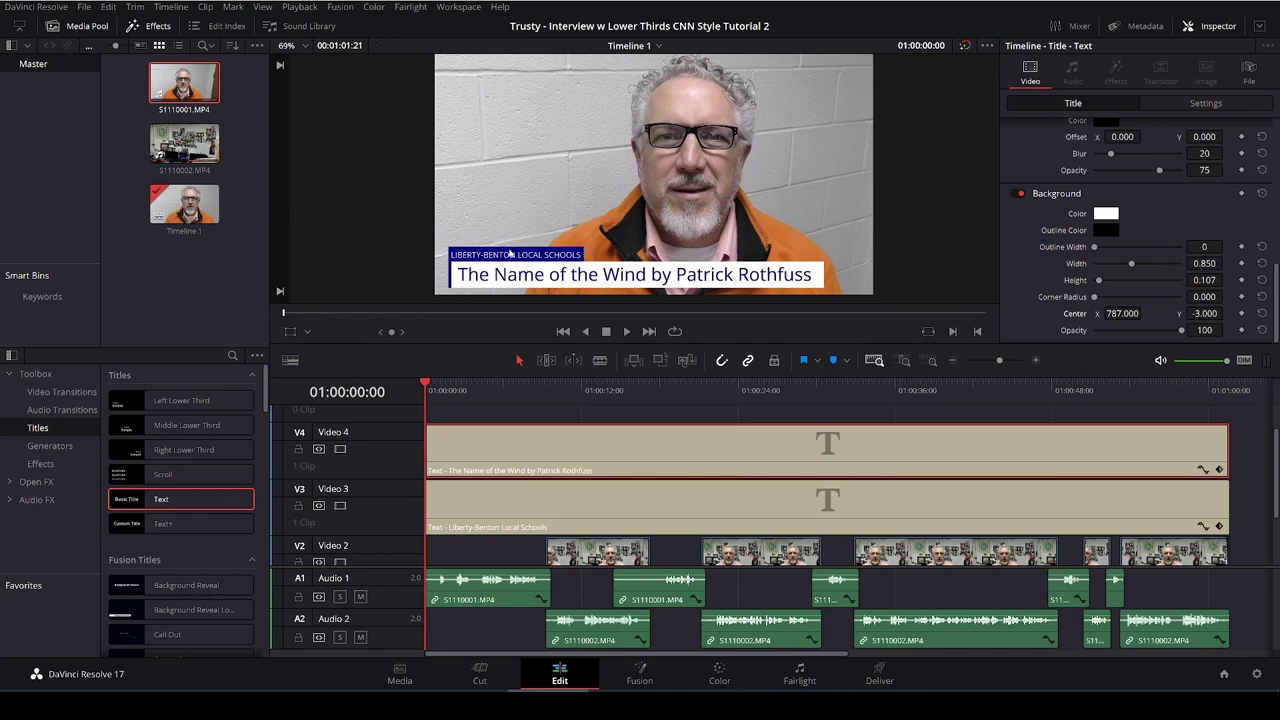
key(alt+Tab)
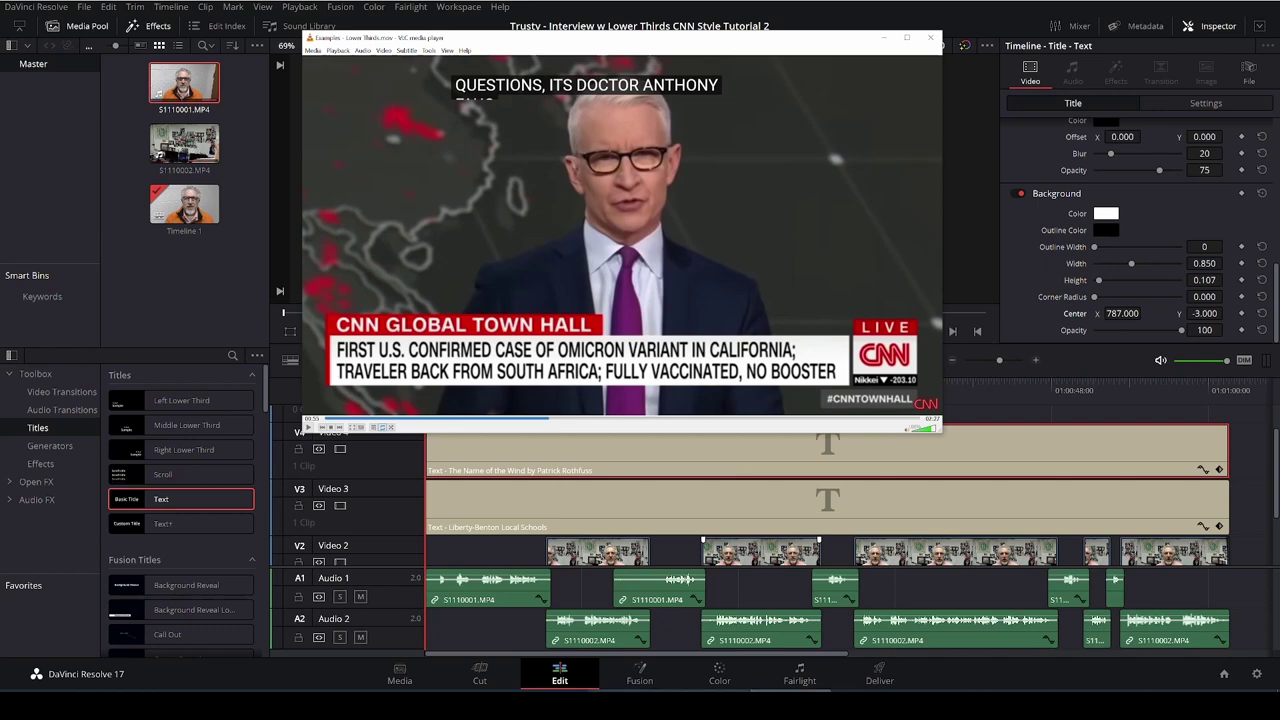
key(alt+Tab)
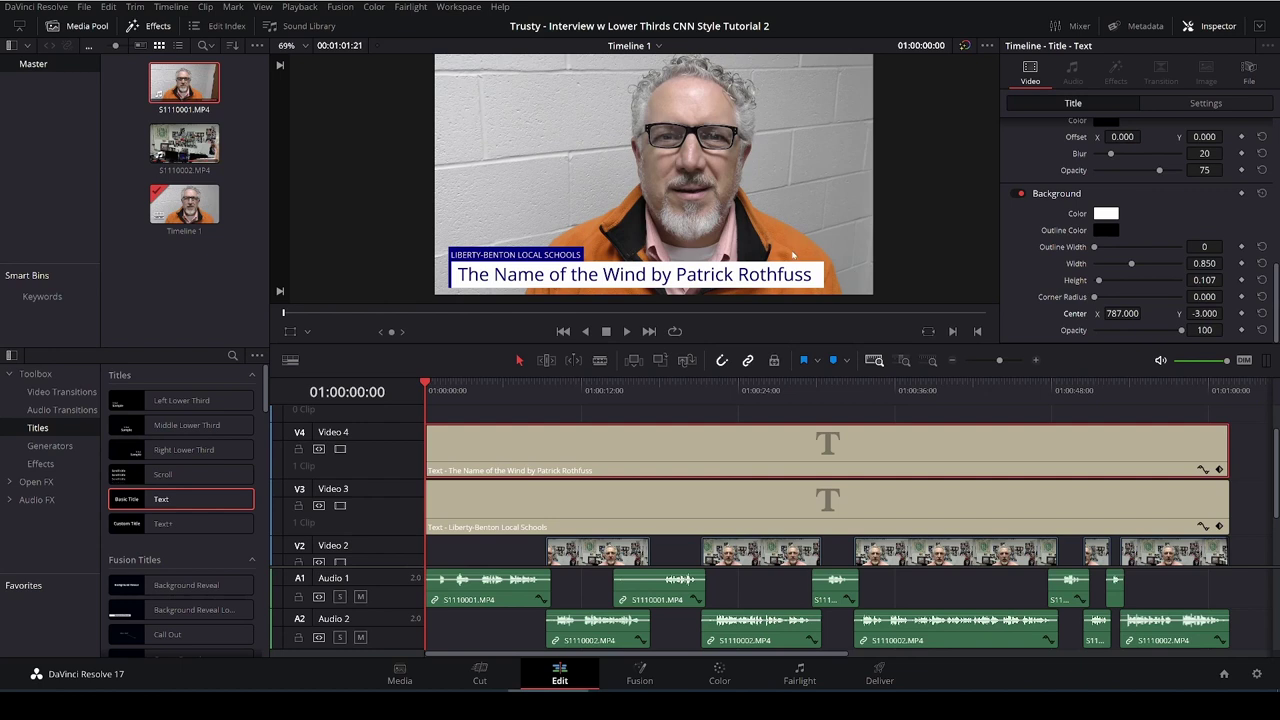
Step: Scroll the timeline up to show Video 5 and deselect the current clip
scroll(669, 437, up, 2)
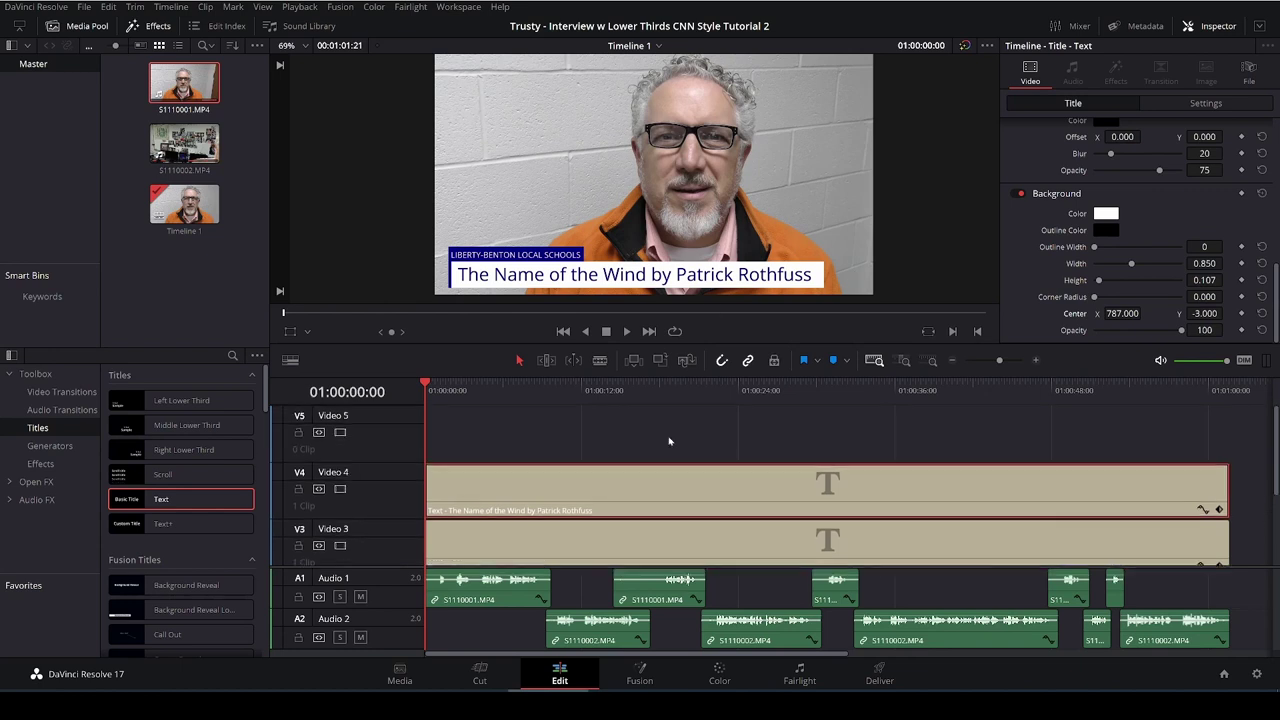
click(485, 430)
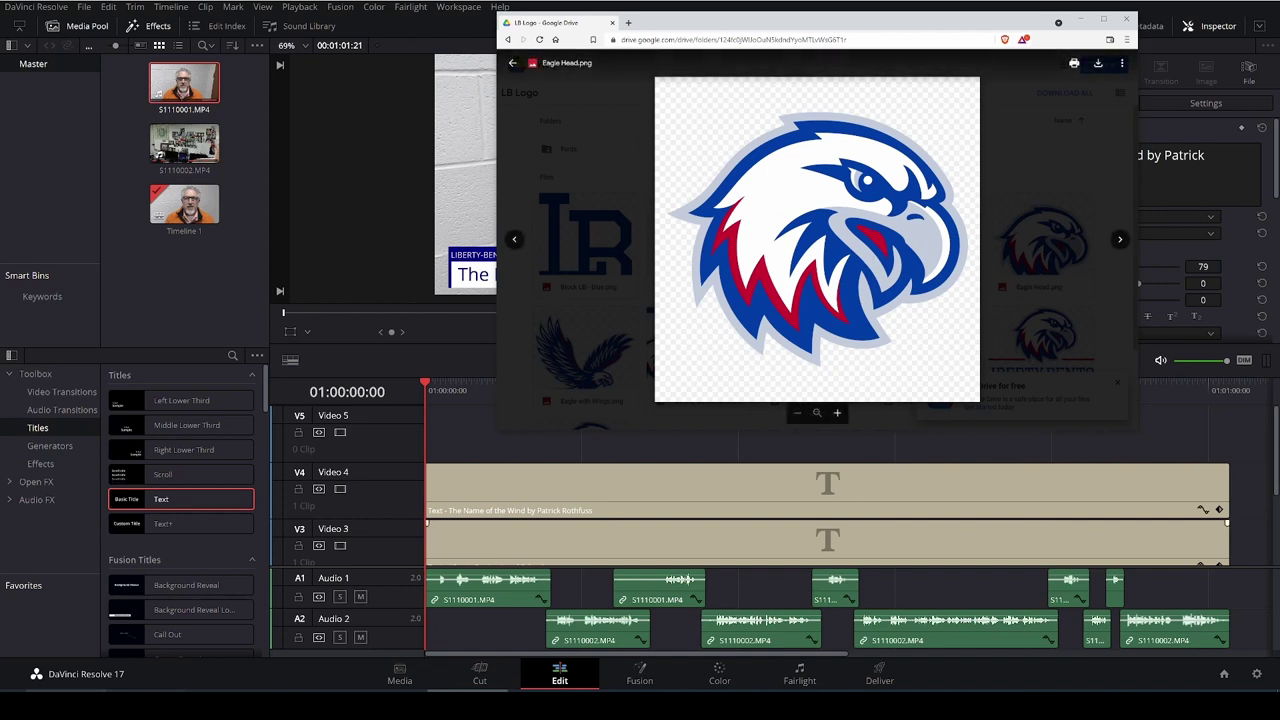
Step: Drag Eagle Head.png from the Videos\Interview folder onto the Video 5 track across the timeline
key(alt+Tab)
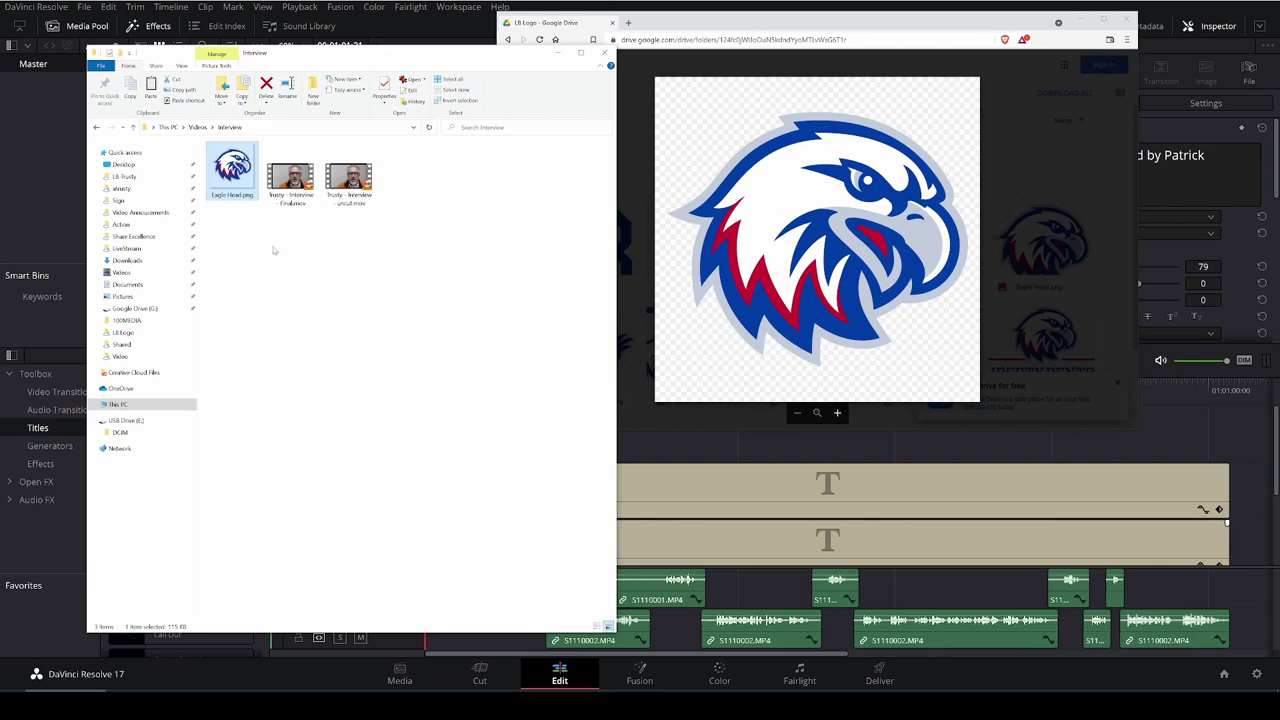
key(alt+Tab)
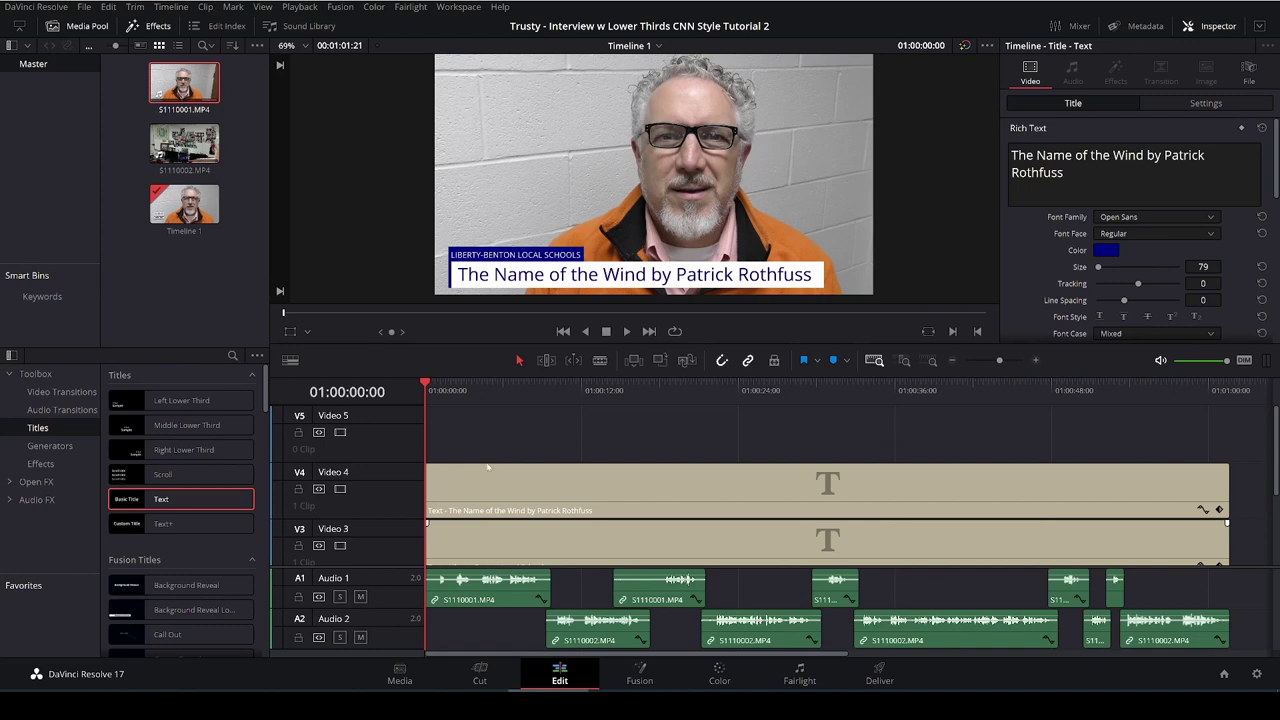
key(alt+Tab)
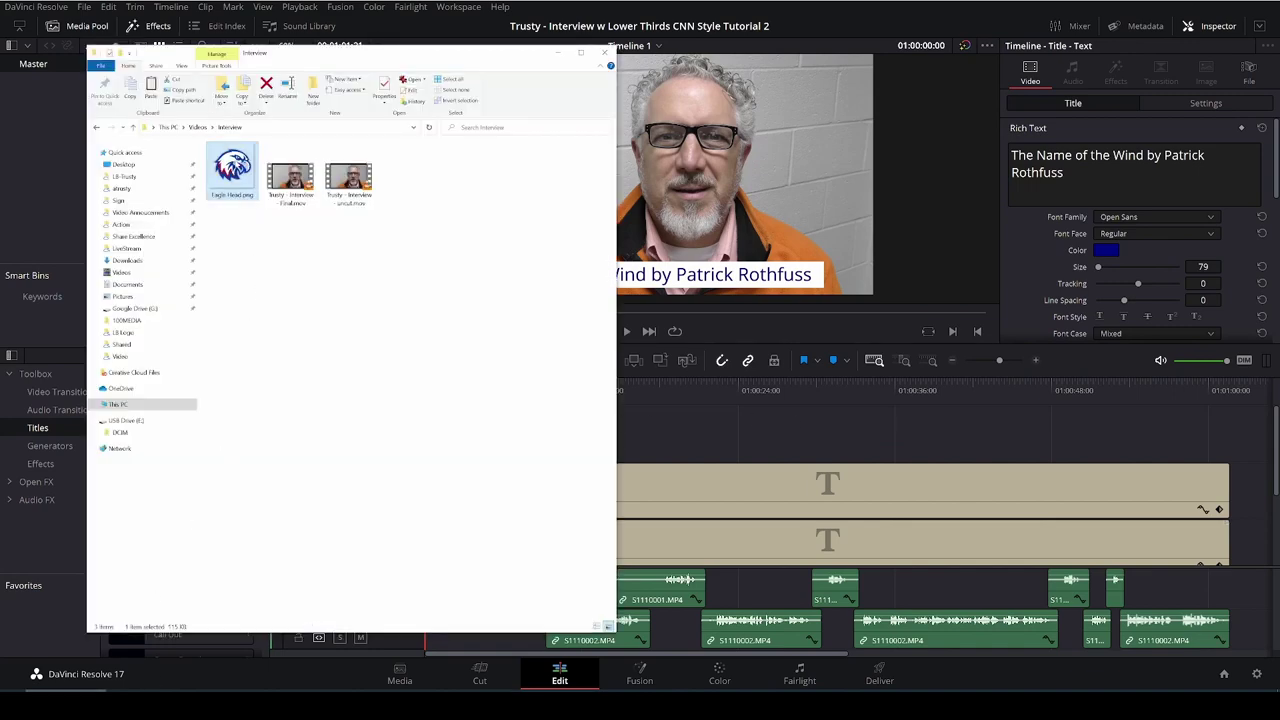
drag(232, 170, 1216, 450)
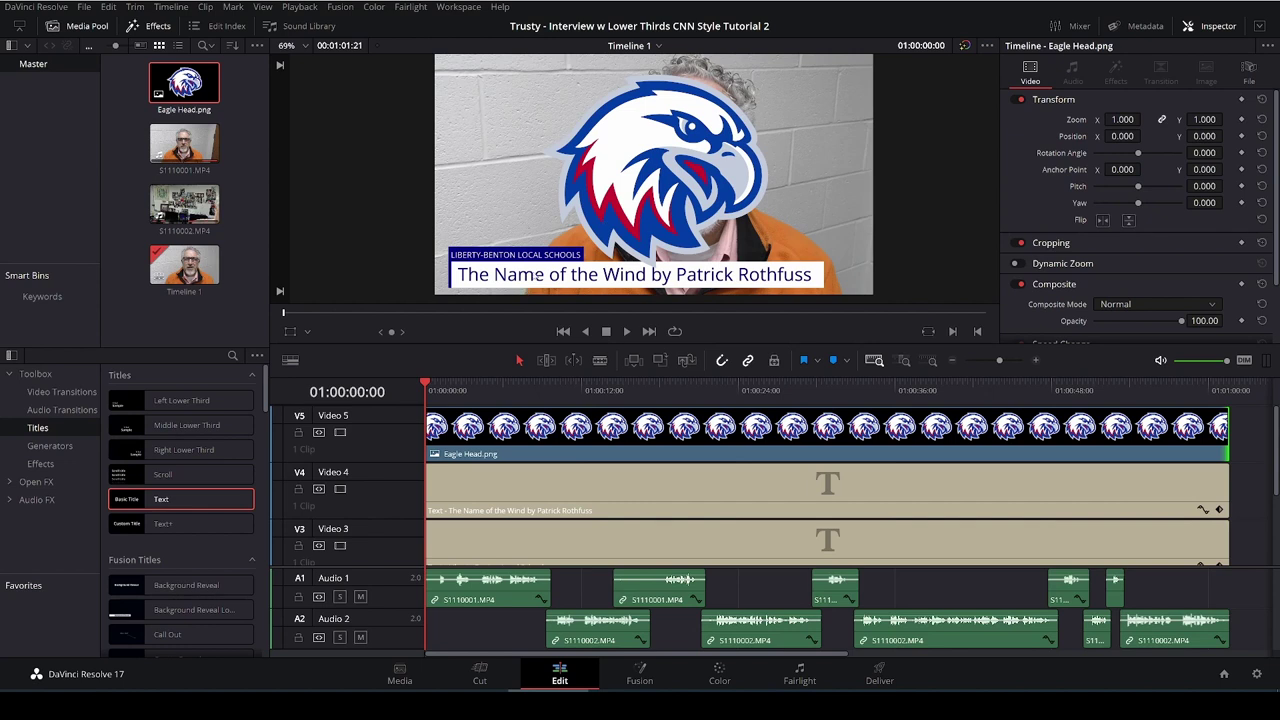
Step: Colour the Video 3 school-name banner background with blue sampled from the eagle logo
click(497, 540)
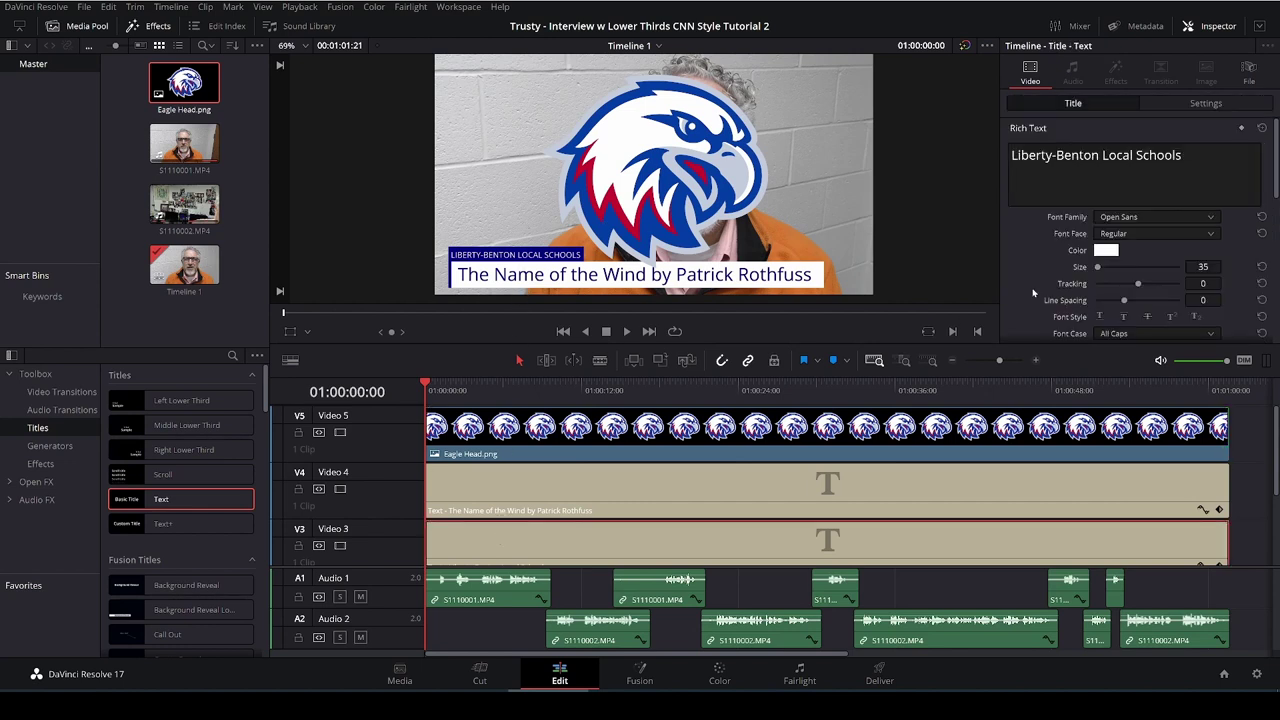
scroll(1037, 241, down, 3)
scroll(1100, 200, down, 6)
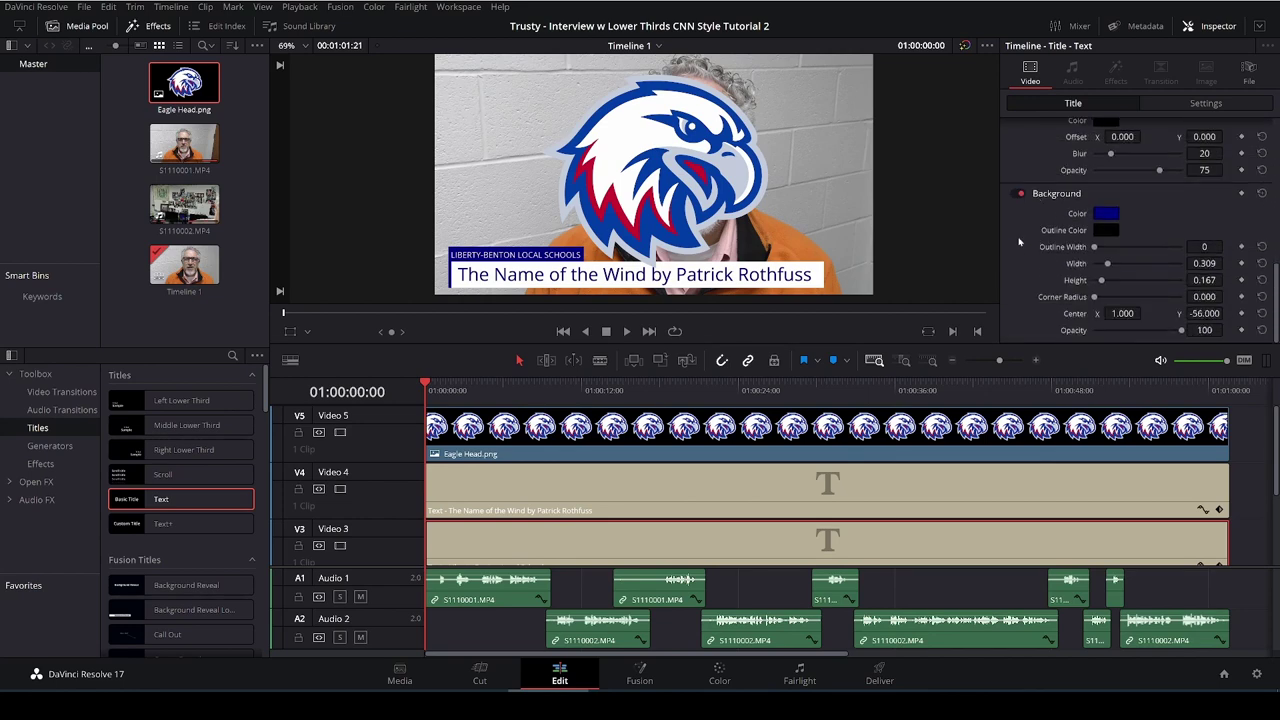
click(1107, 214)
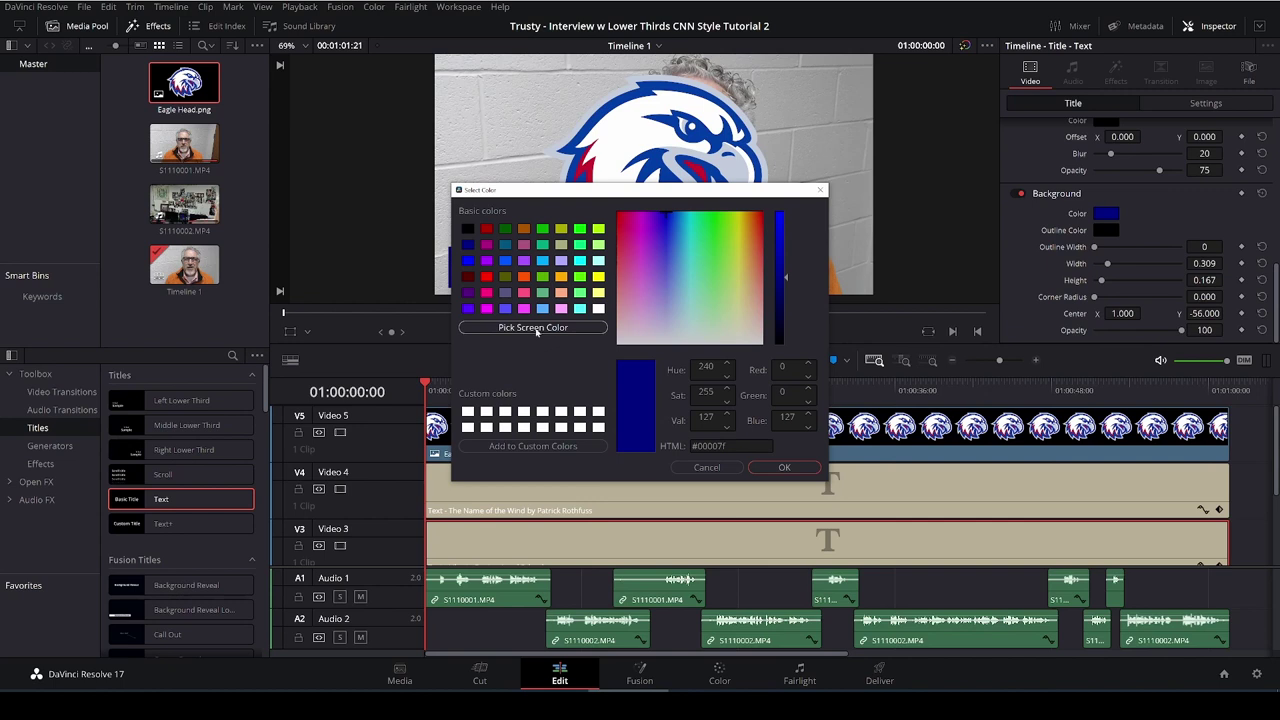
click(537, 330)
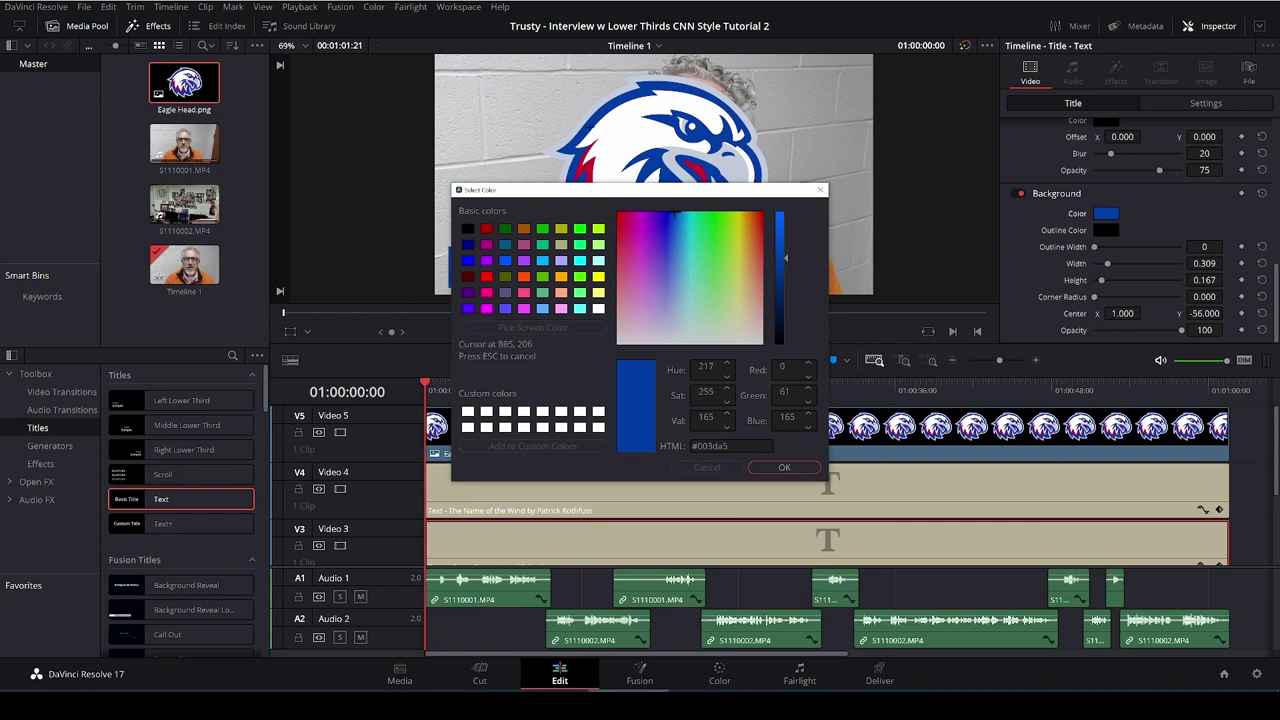
click(590, 135)
click(783, 468)
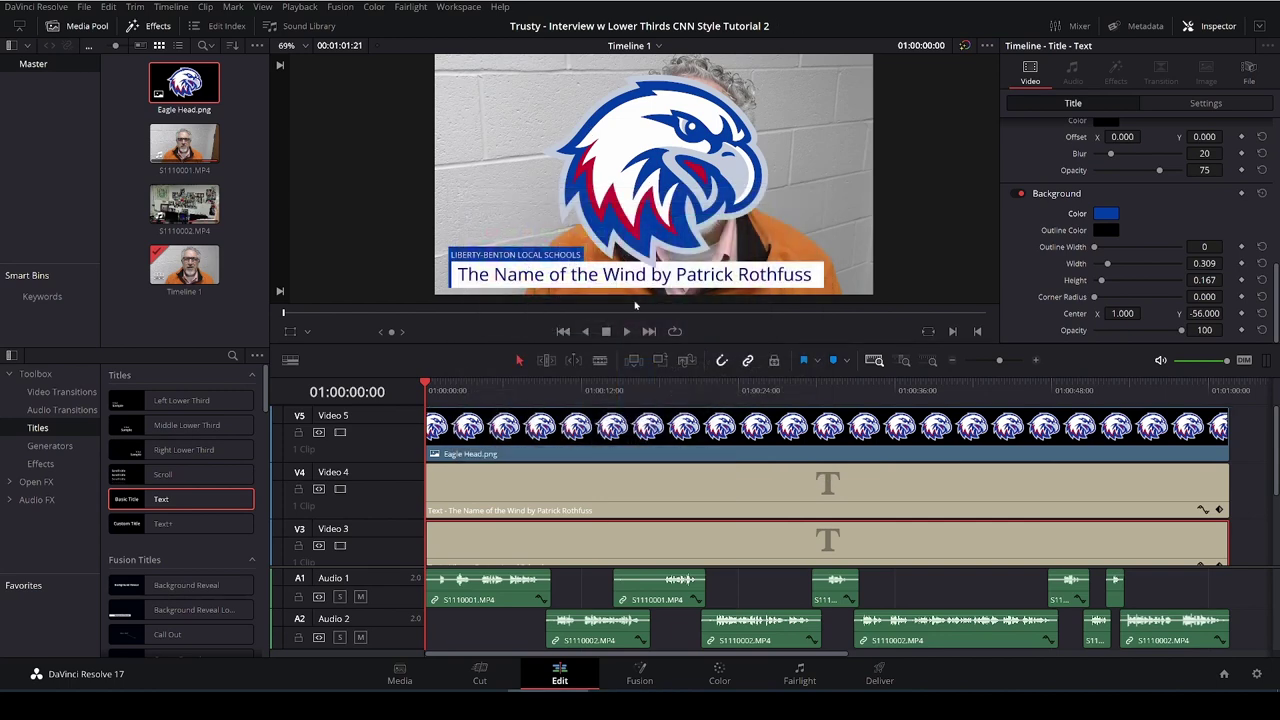
Step: Set the Video 4 title text to the eagle logo's blue (#003da5)
click(592, 488)
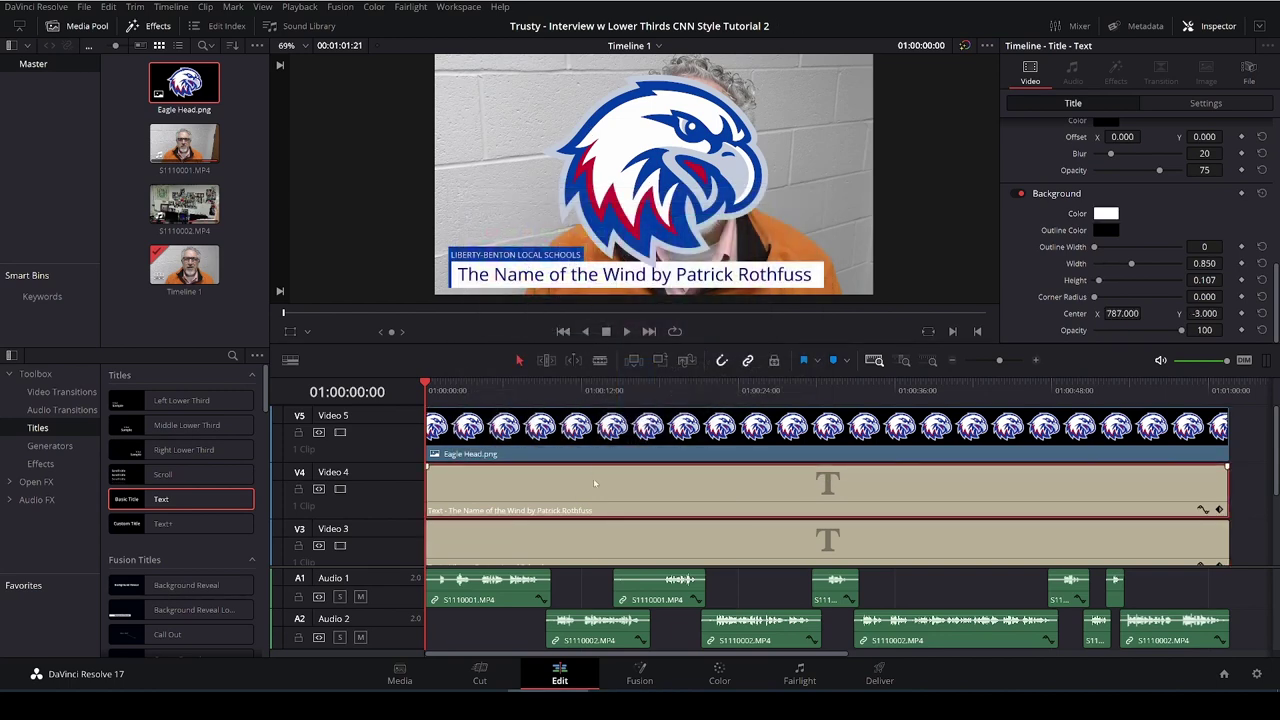
scroll(1105, 228, up, 10)
click(1105, 208)
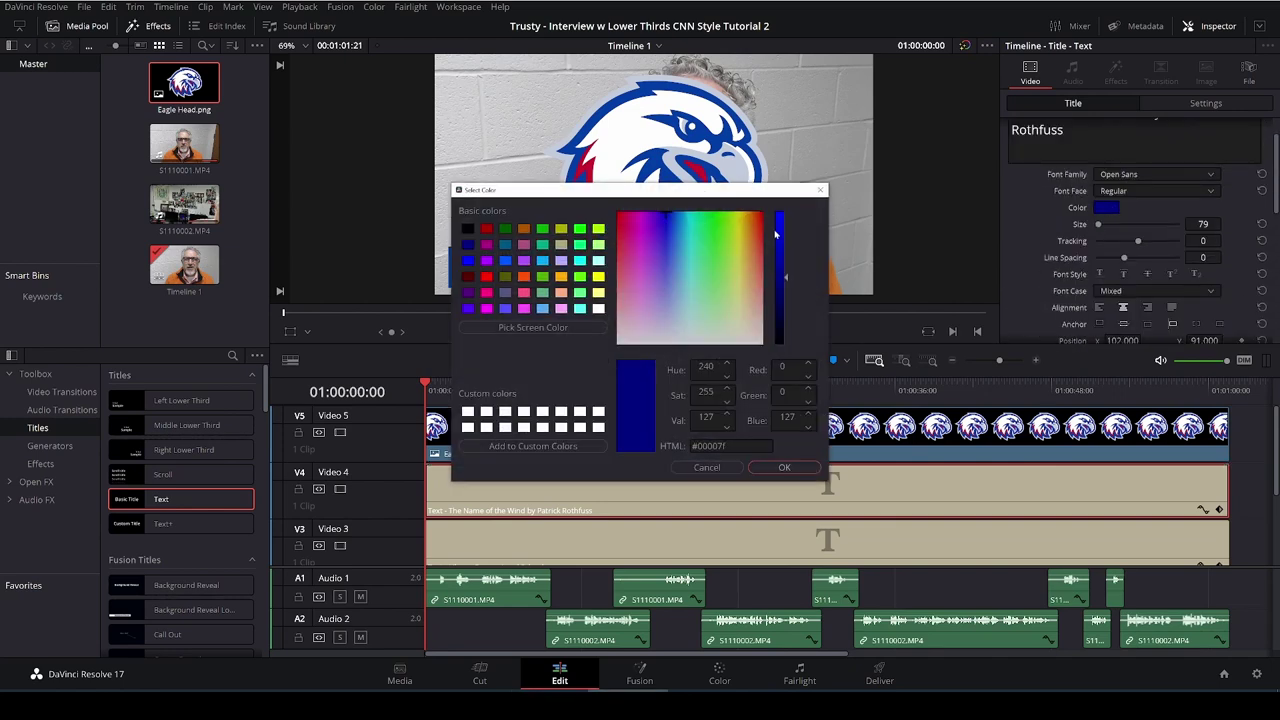
click(533, 327)
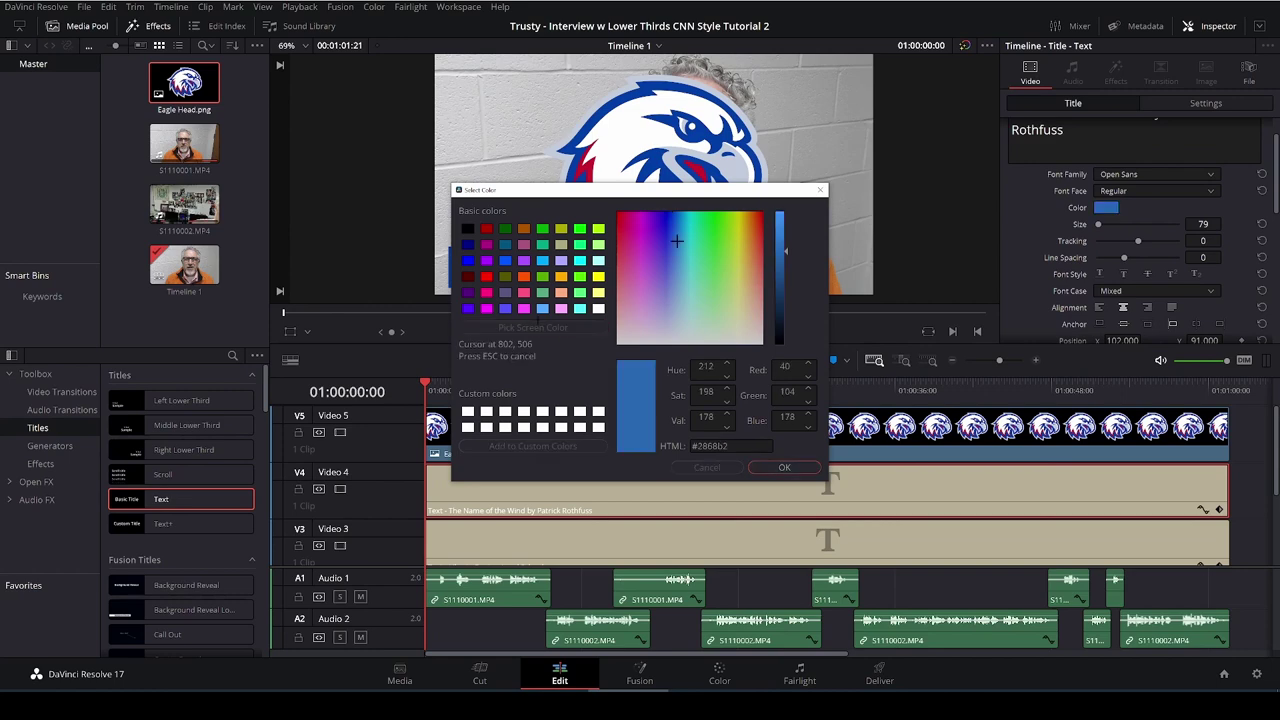
click(596, 122)
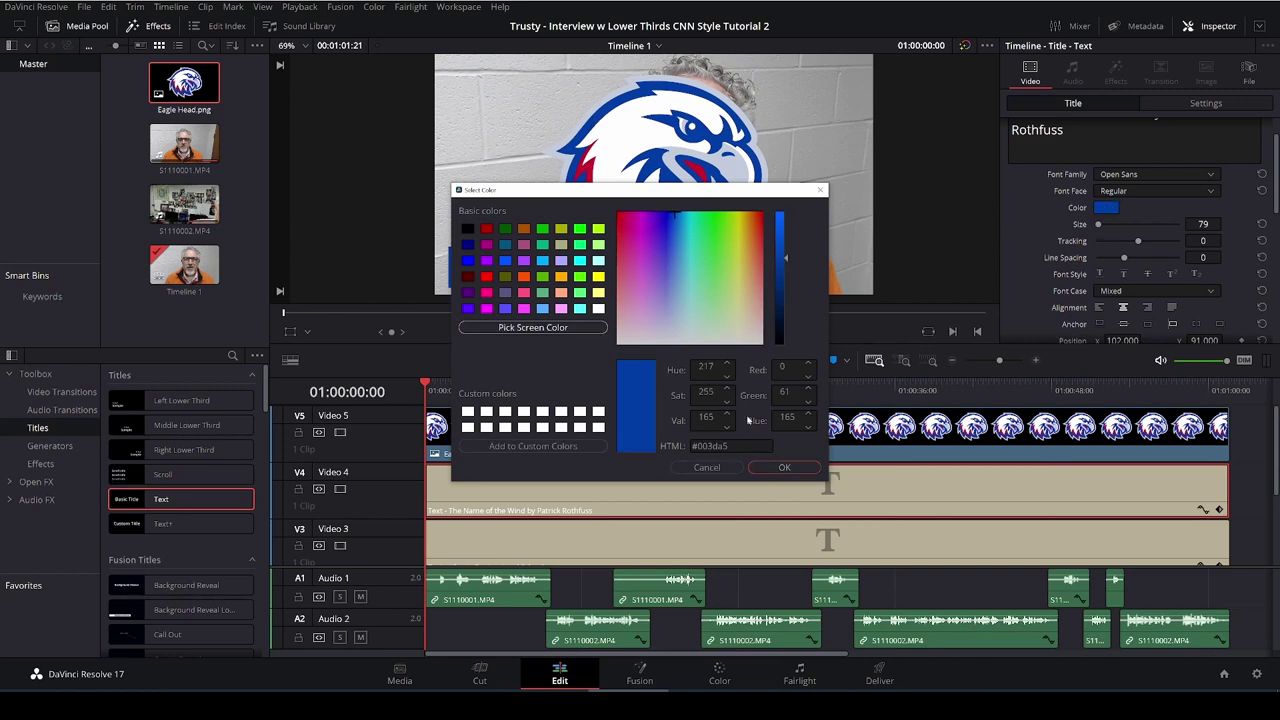
click(784, 467)
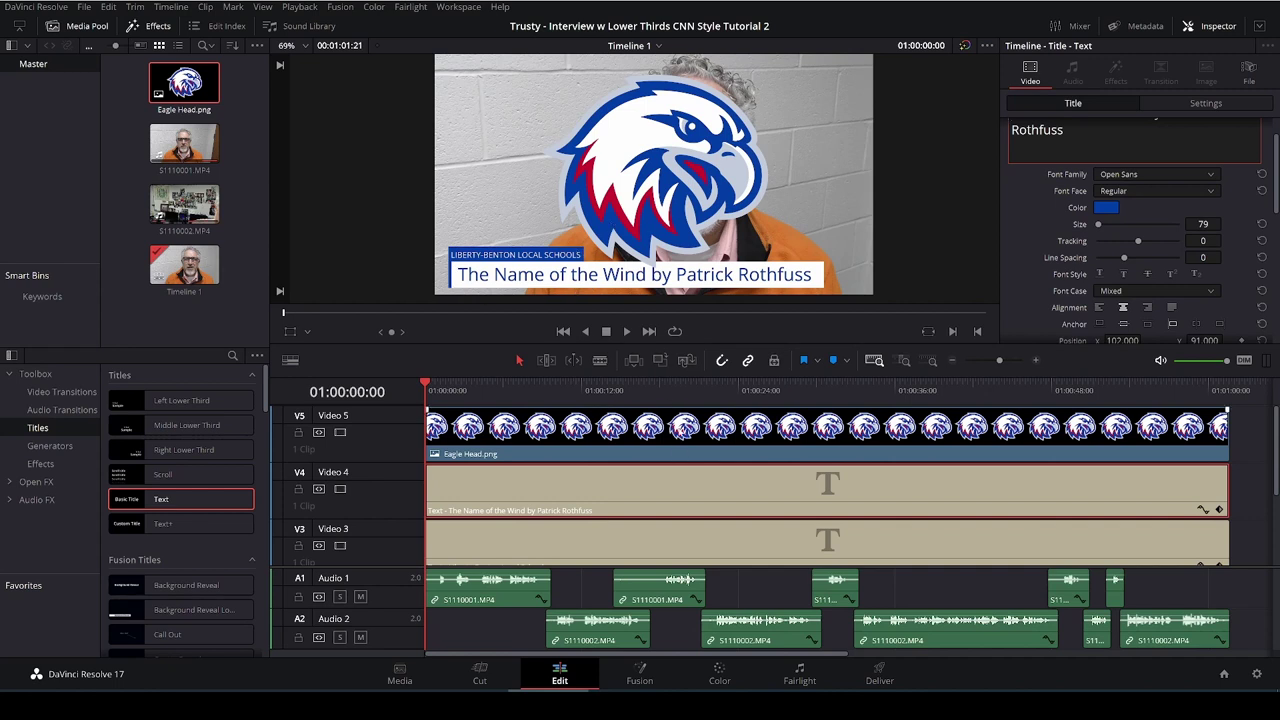
Step: Zoom the Eagle Head logo to 0.16 and position it at X 1497, Y -458 in the lower right
click(688, 430)
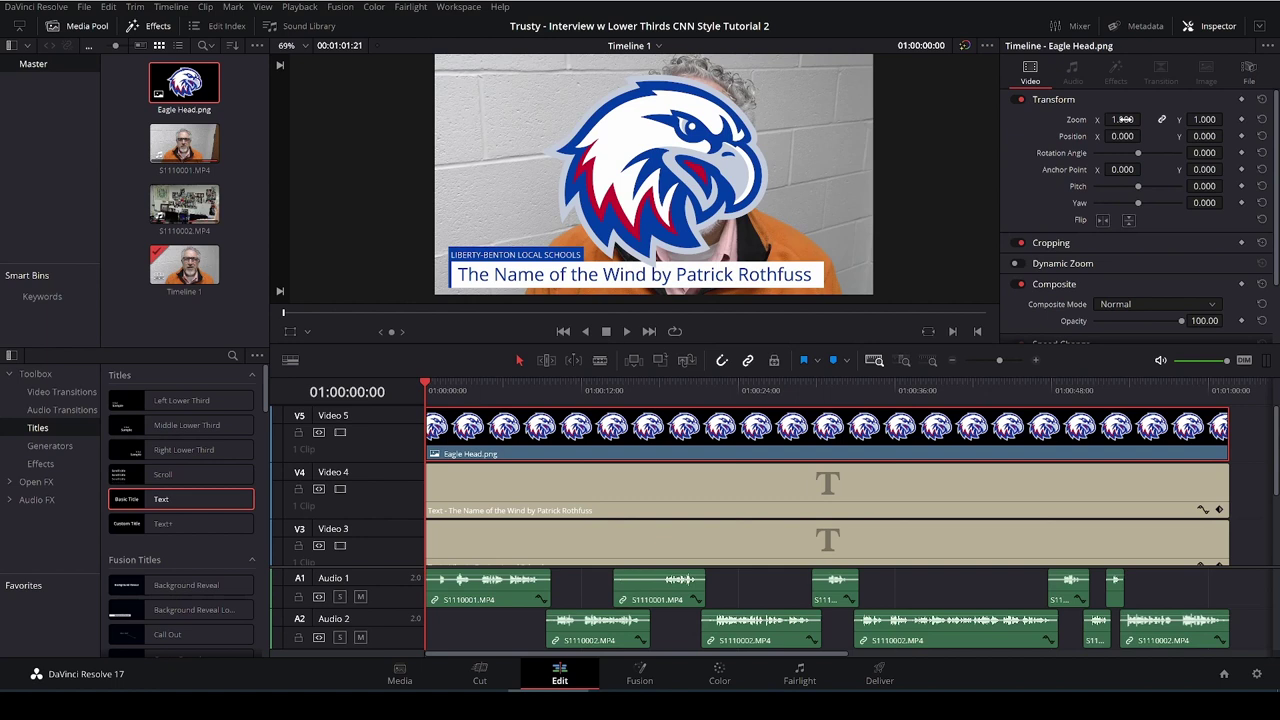
click(1122, 119)
text(.16)
key(Return)
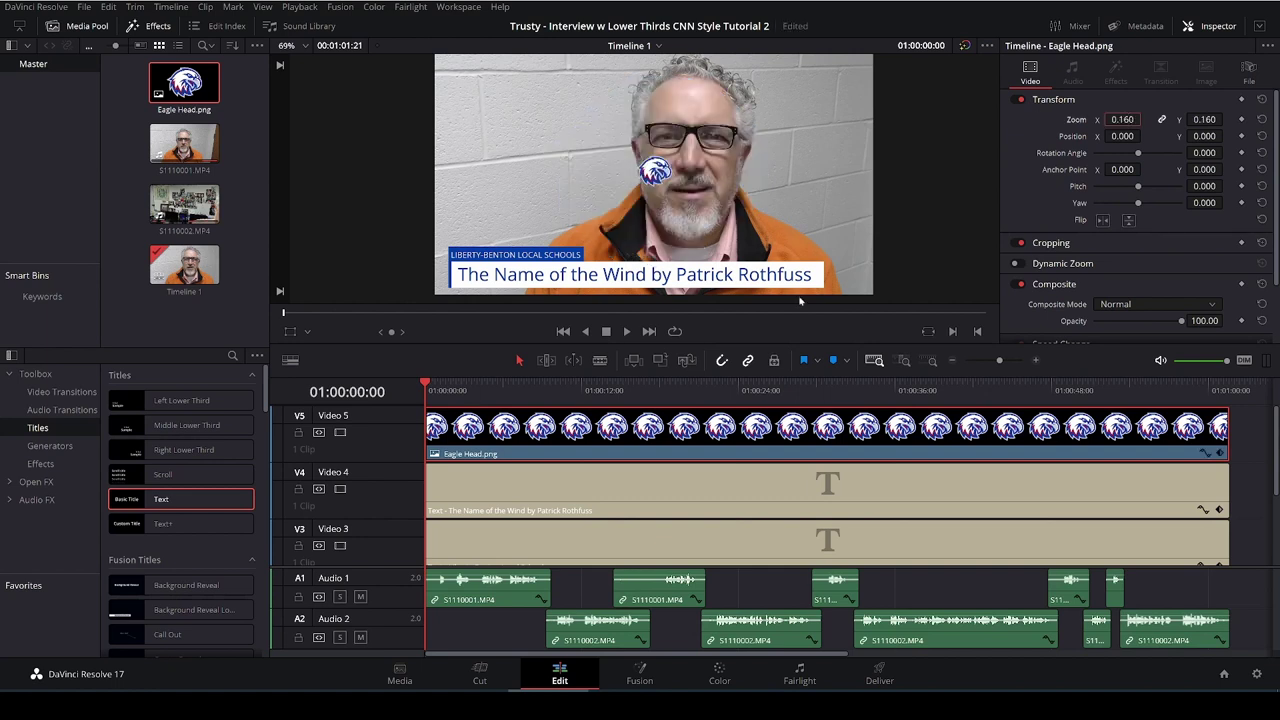
drag(1116, 136, 1228, 136)
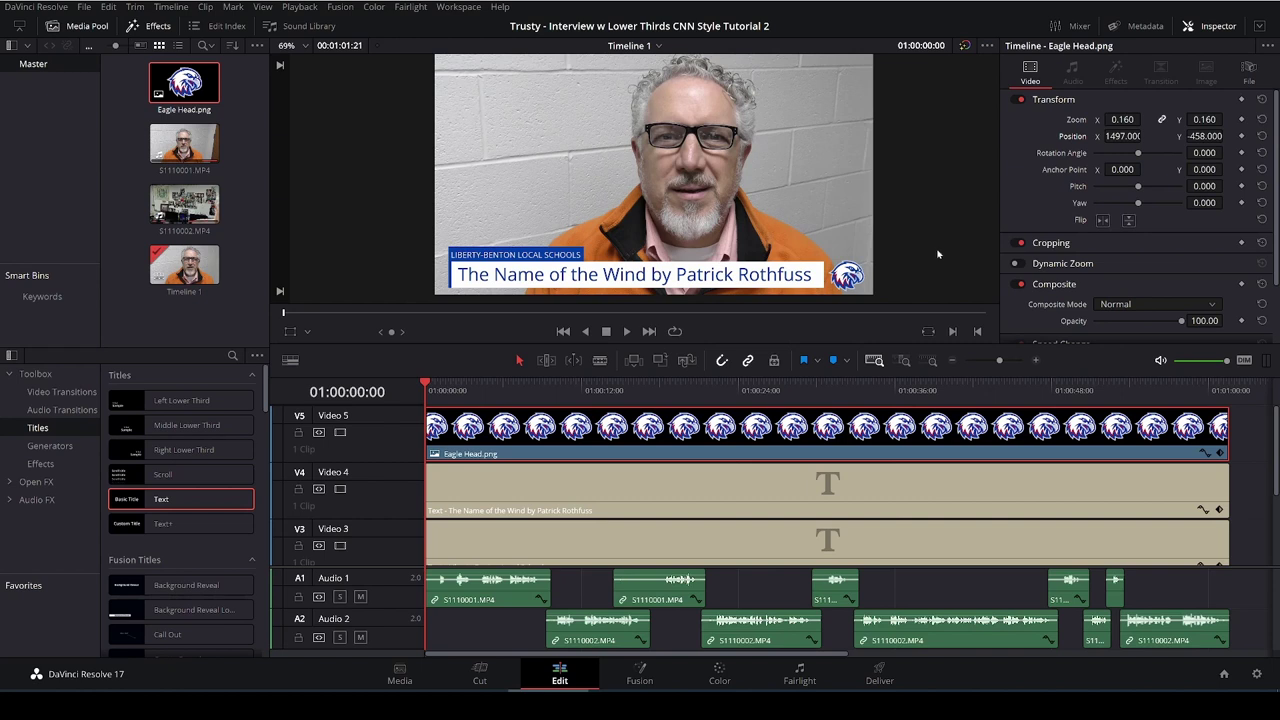
Step: Retitle the Video 4 clip 'My Interview with Mr.' plus the interviewee's surname, then play from near the start
scroll(547, 498, down, 1)
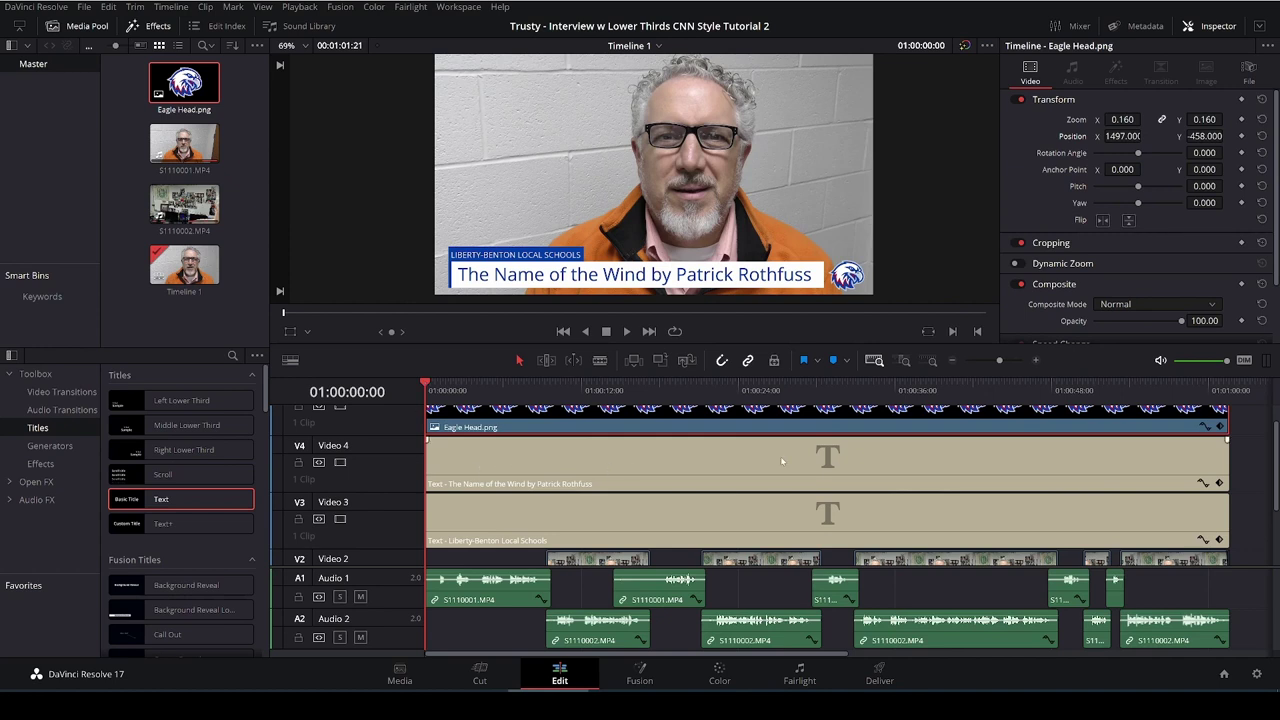
click(617, 461)
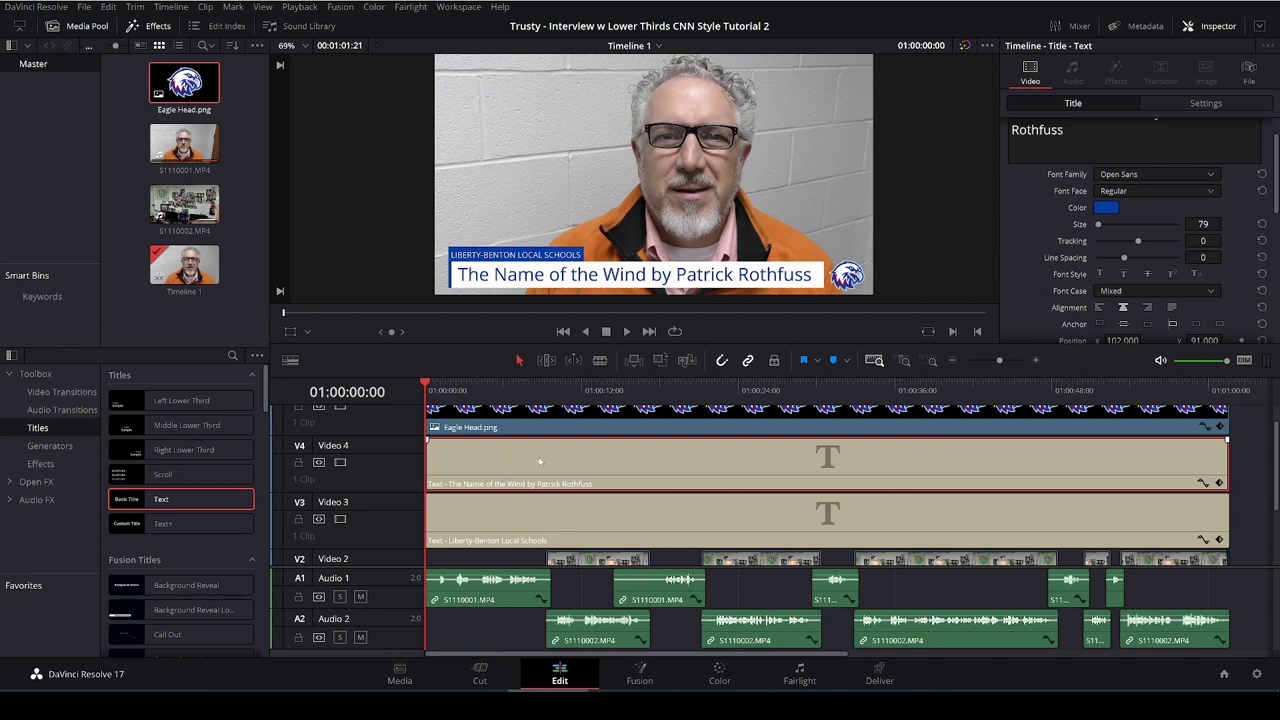
scroll(1130, 220, up, 2)
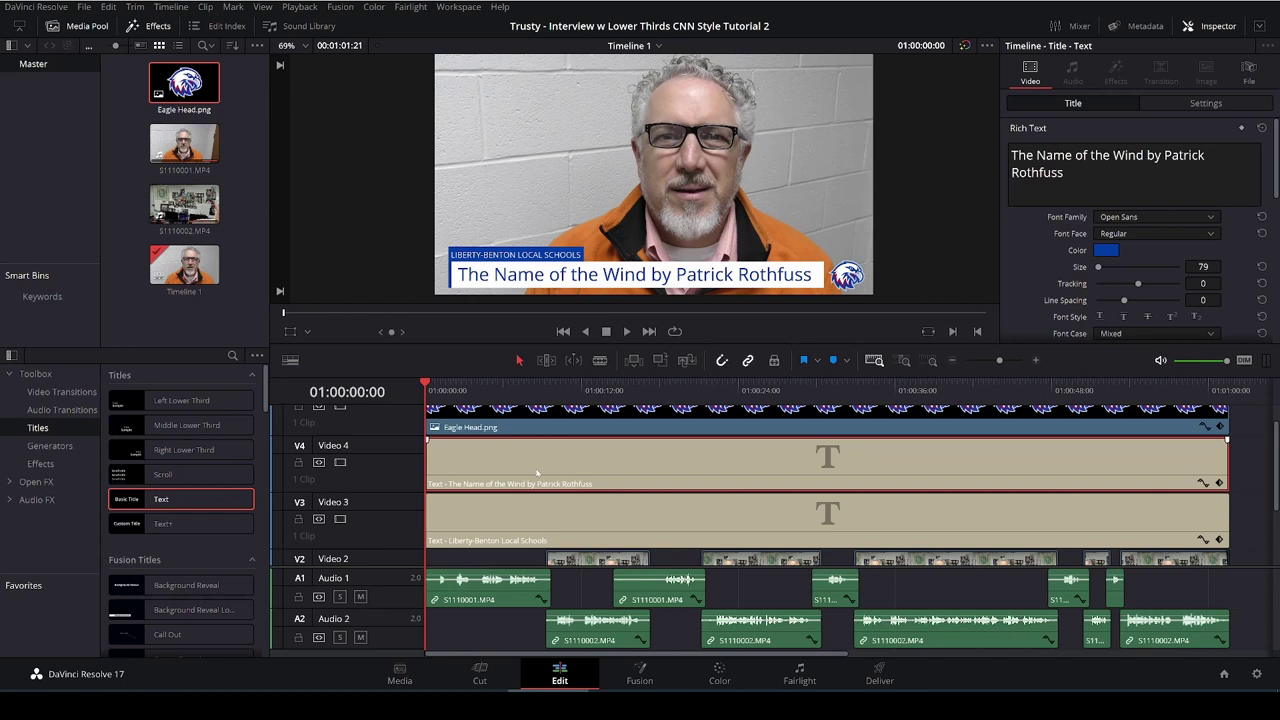
drag(1066, 172, 993, 153)
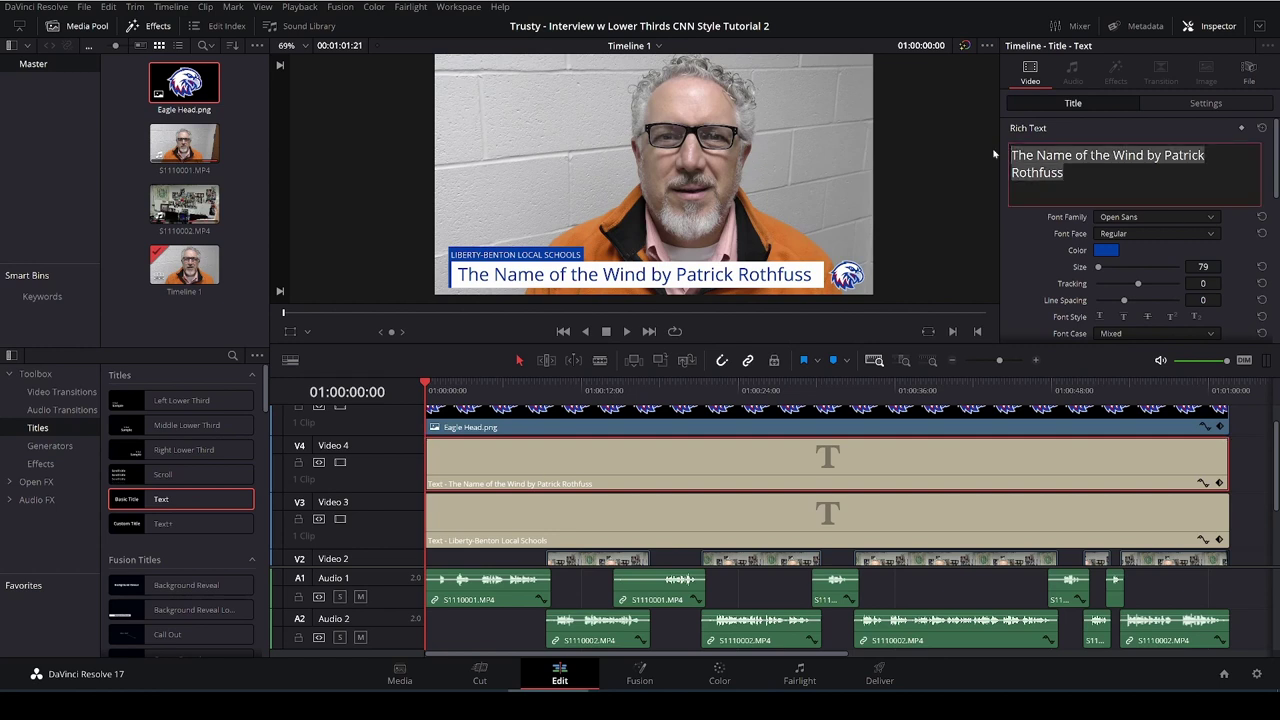
text(My Interview with Mr. Trusty)
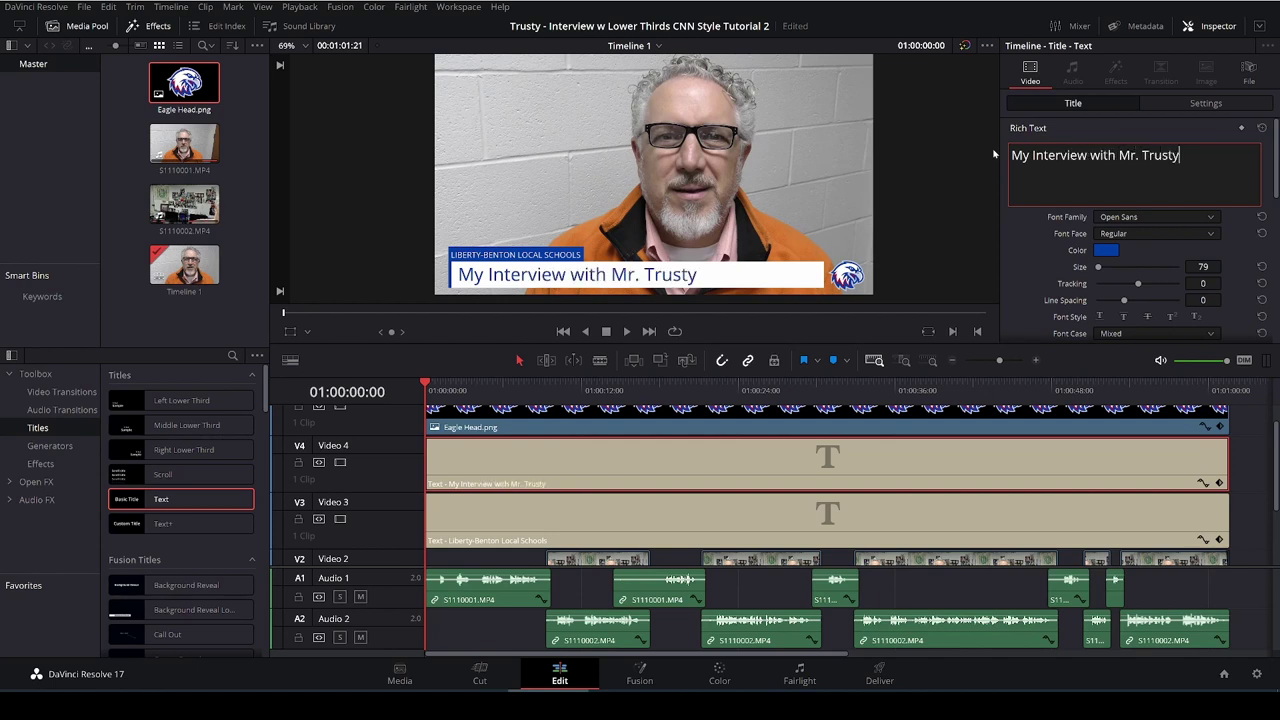
click(452, 391)
key(space)
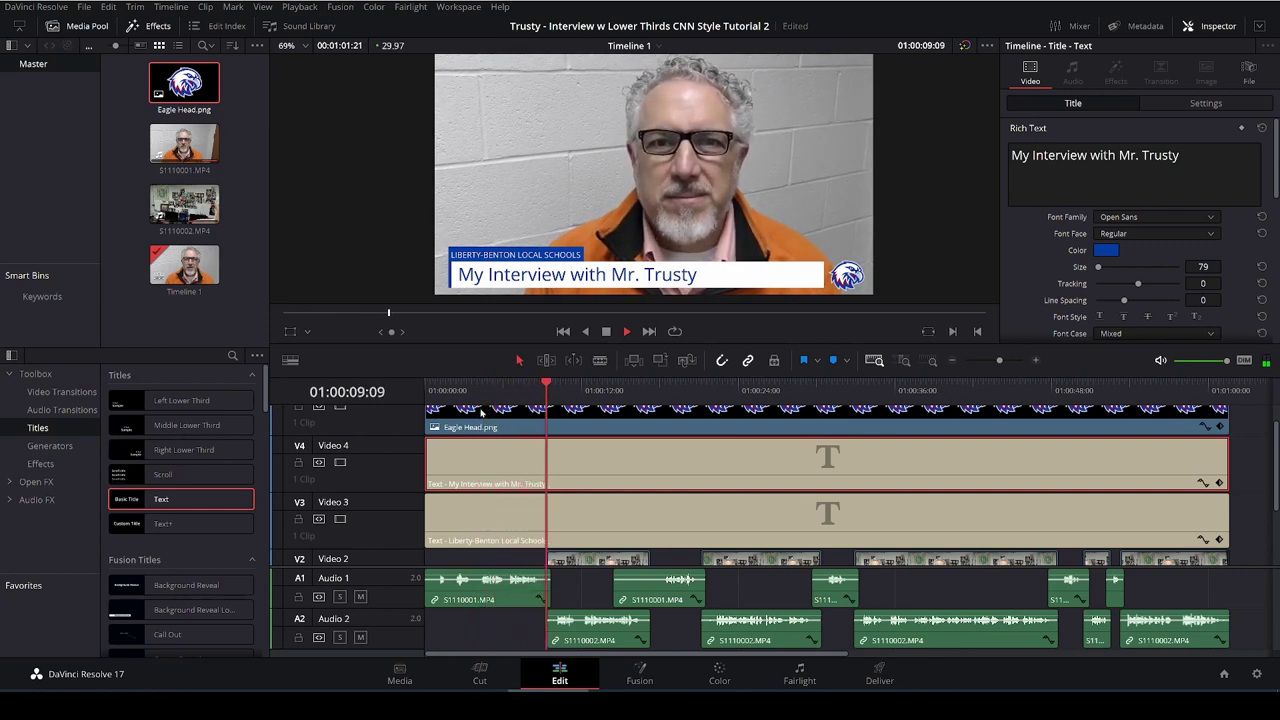
Step: Blade the title where the second answer begins and trim the right piece to 'Mr.' plus the surname
key(space)
click(904, 360)
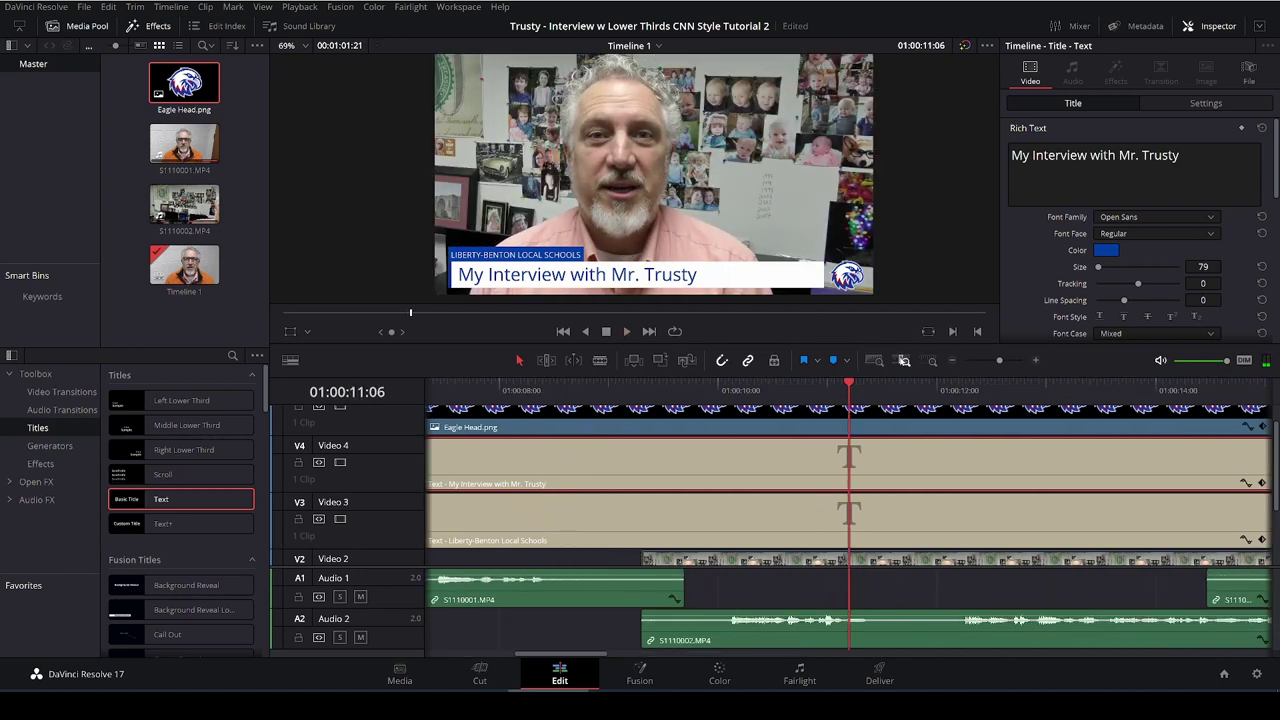
drag(852, 383, 787, 400)
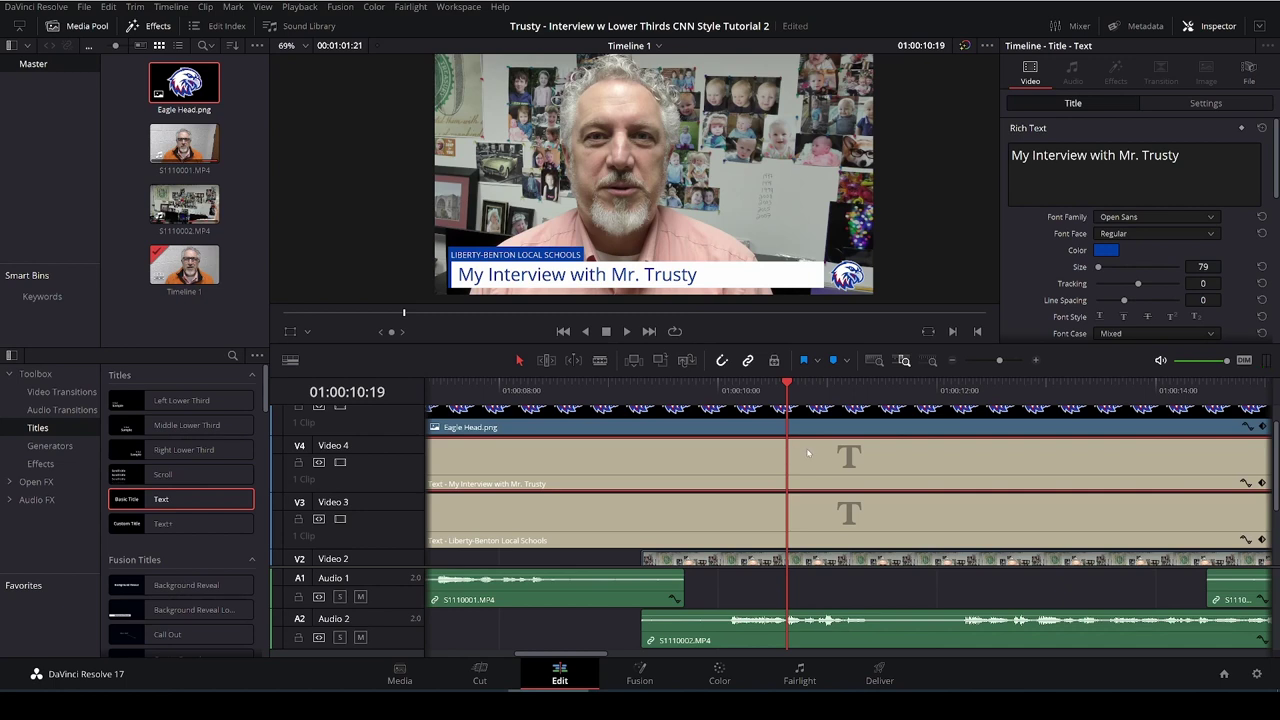
key(ctrl+b)
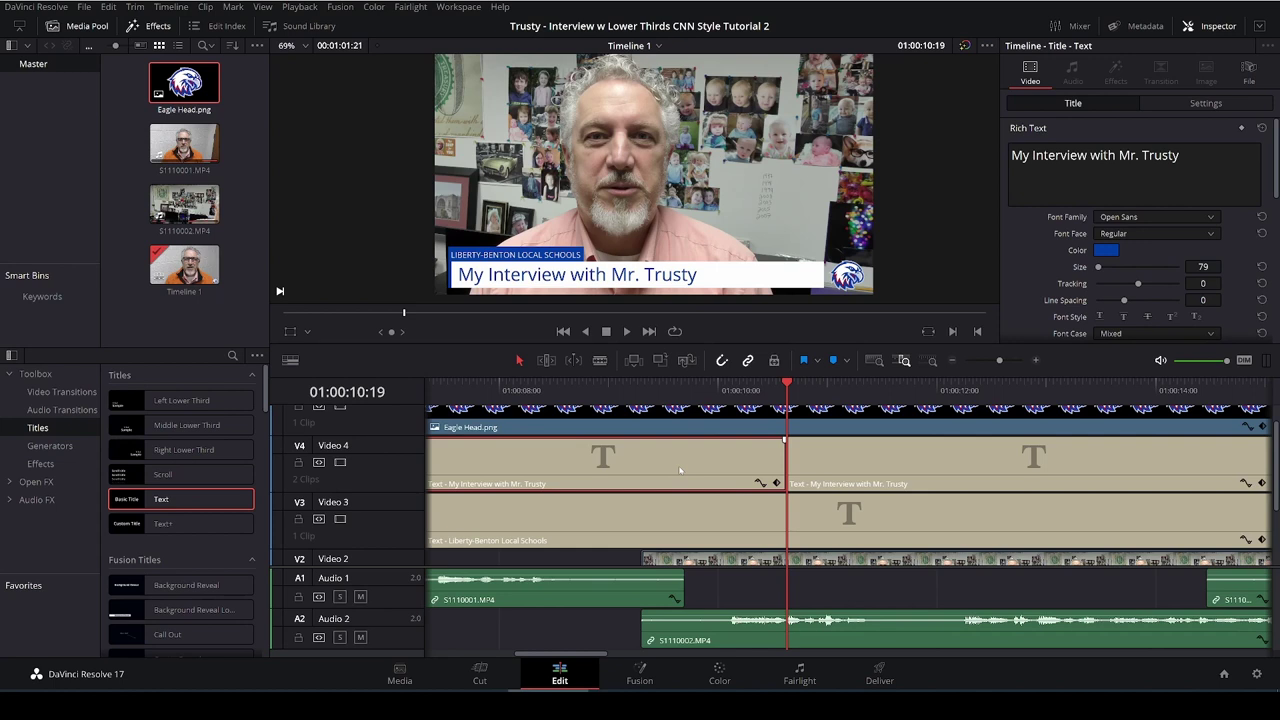
click(902, 468)
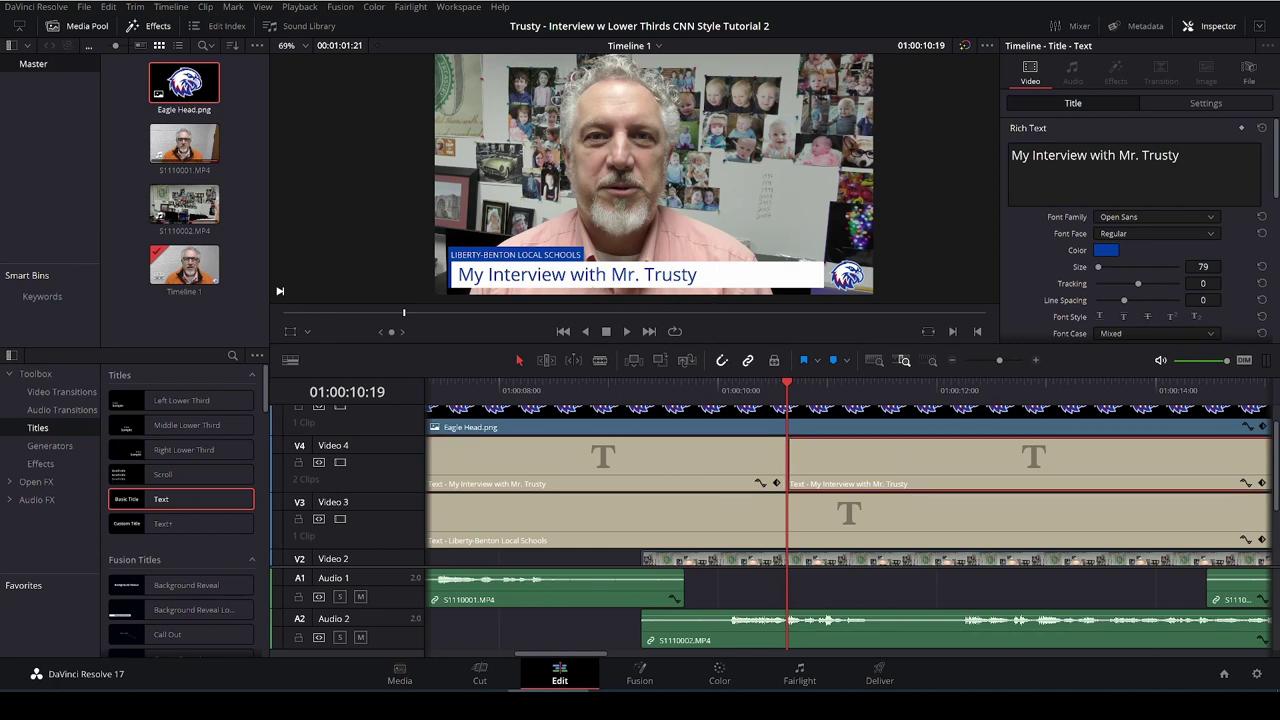
drag(1118, 155, 1010, 155)
key(BackSpace)
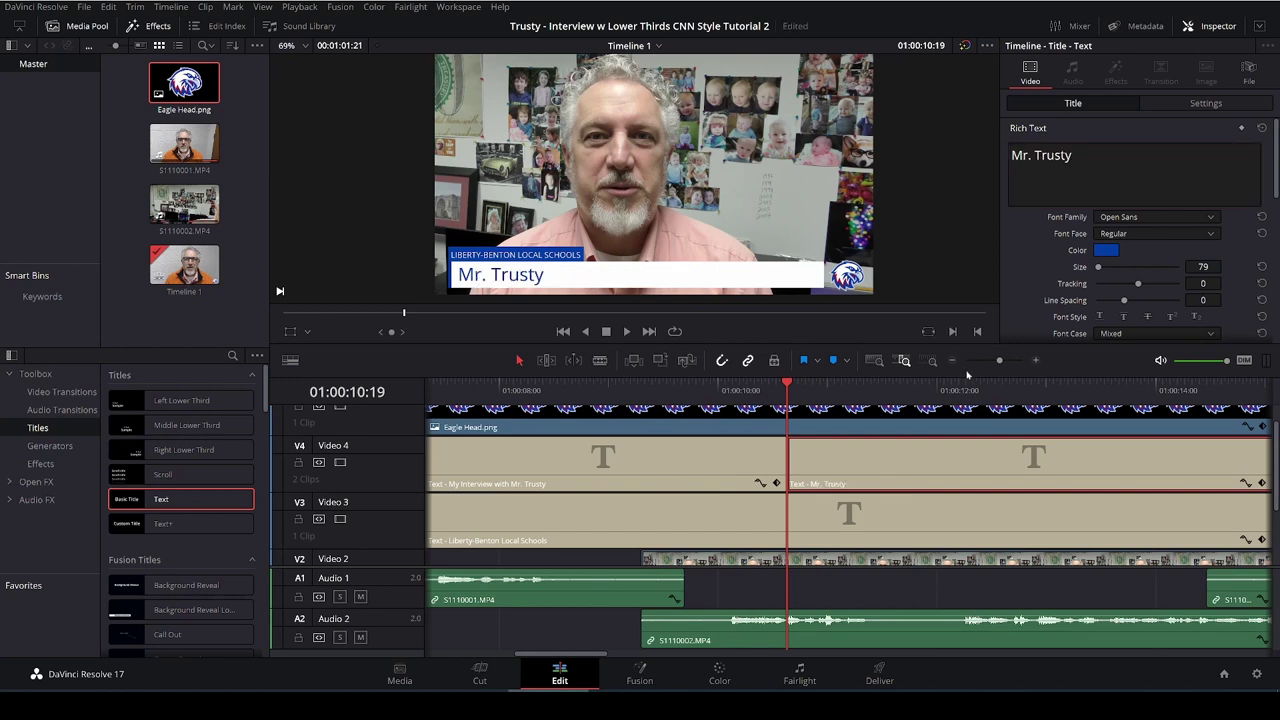
Step: Play back the new title and scrub to 01:00:12:21 for the next cut
click(686, 388)
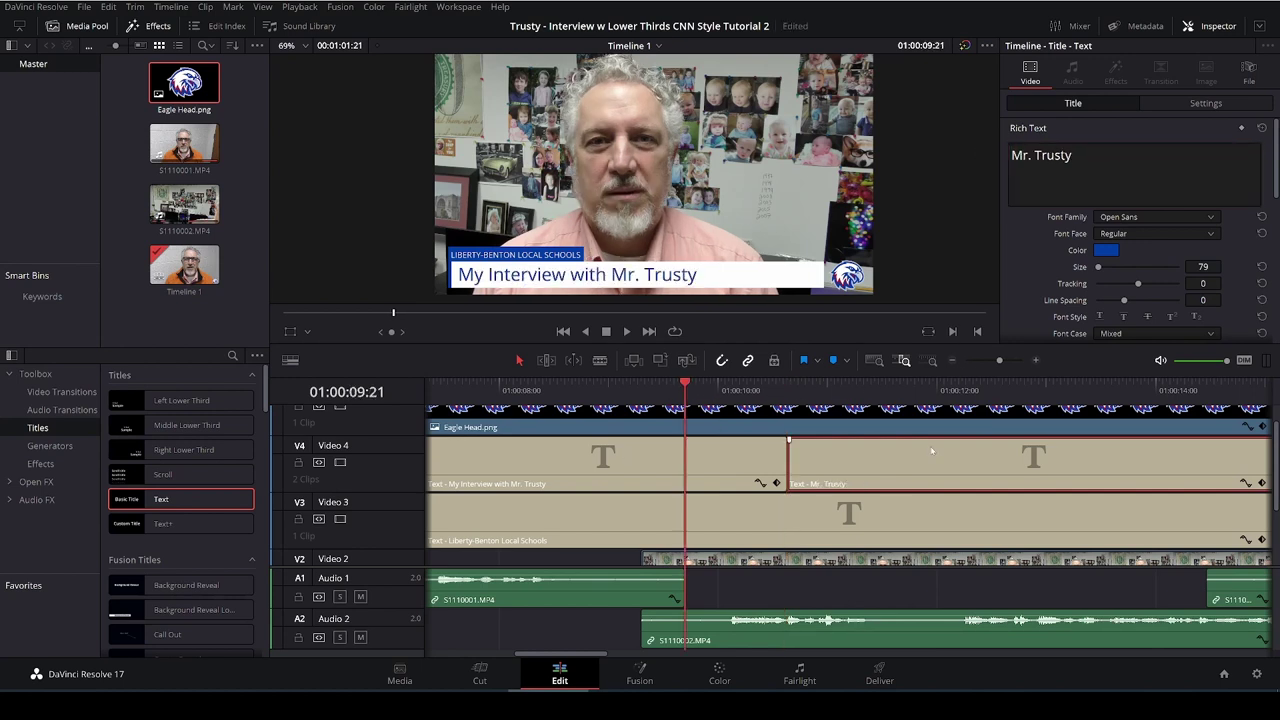
key(space)
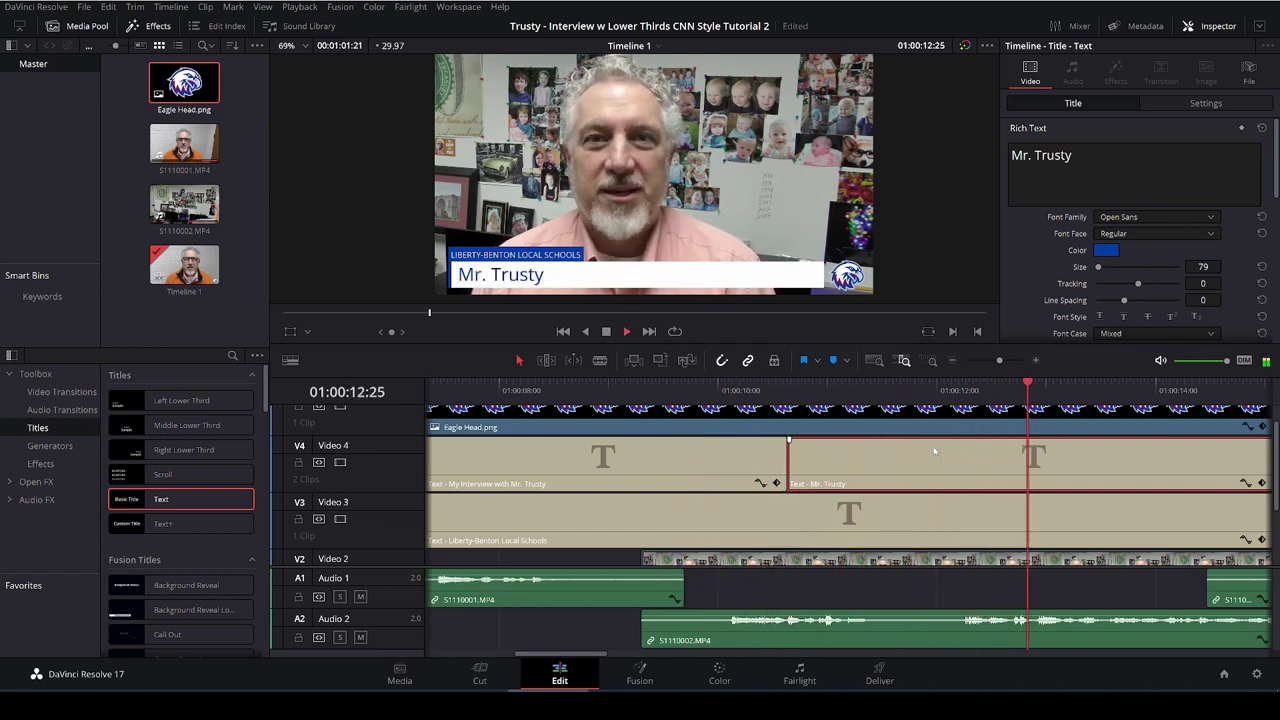
key(space)
drag(1049, 386, 1012, 390)
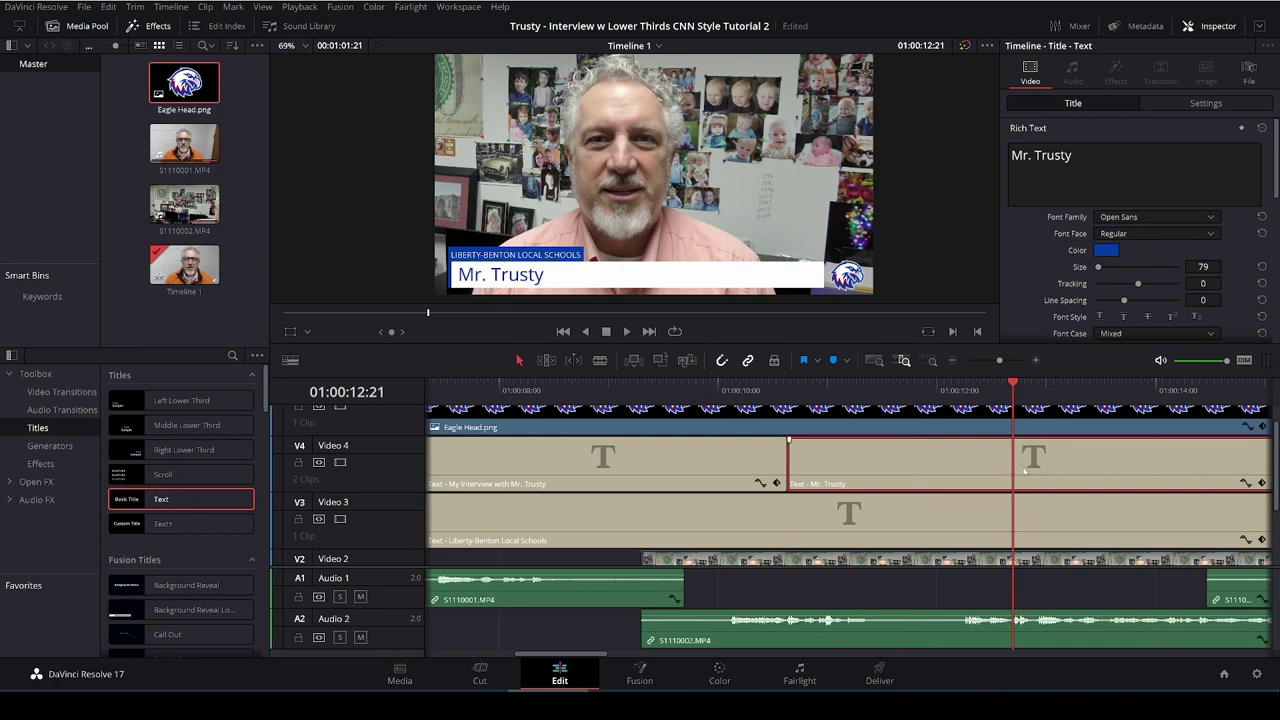
Step: Cut the title at 01:00:12:21 and append ' - Technology Director' to the new piece
key(ctrl+b)
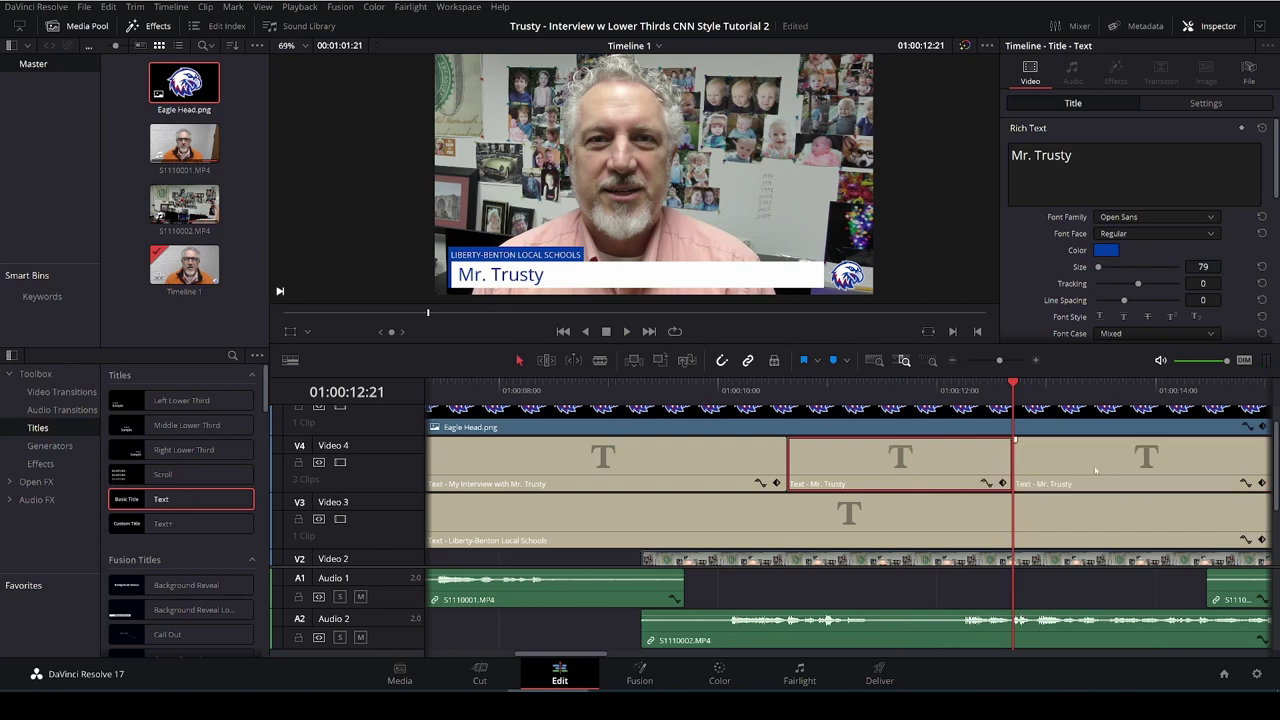
click(1098, 468)
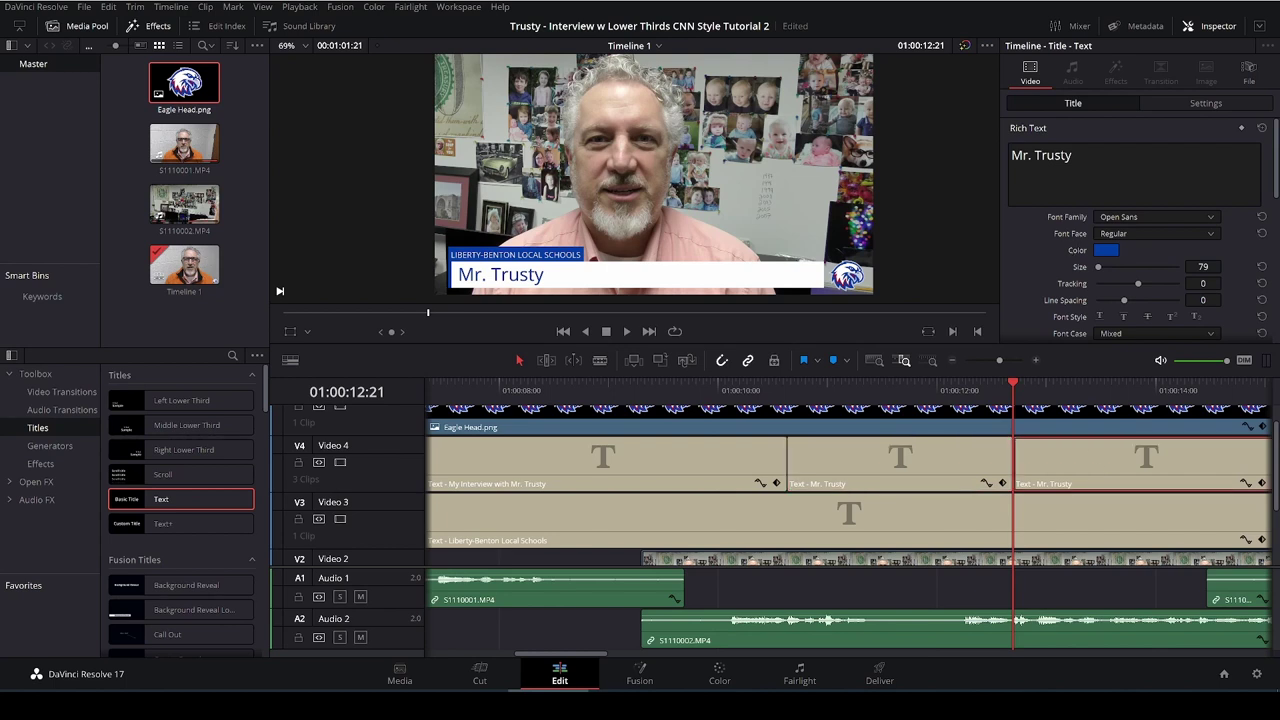
click(1110, 160)
text(- )
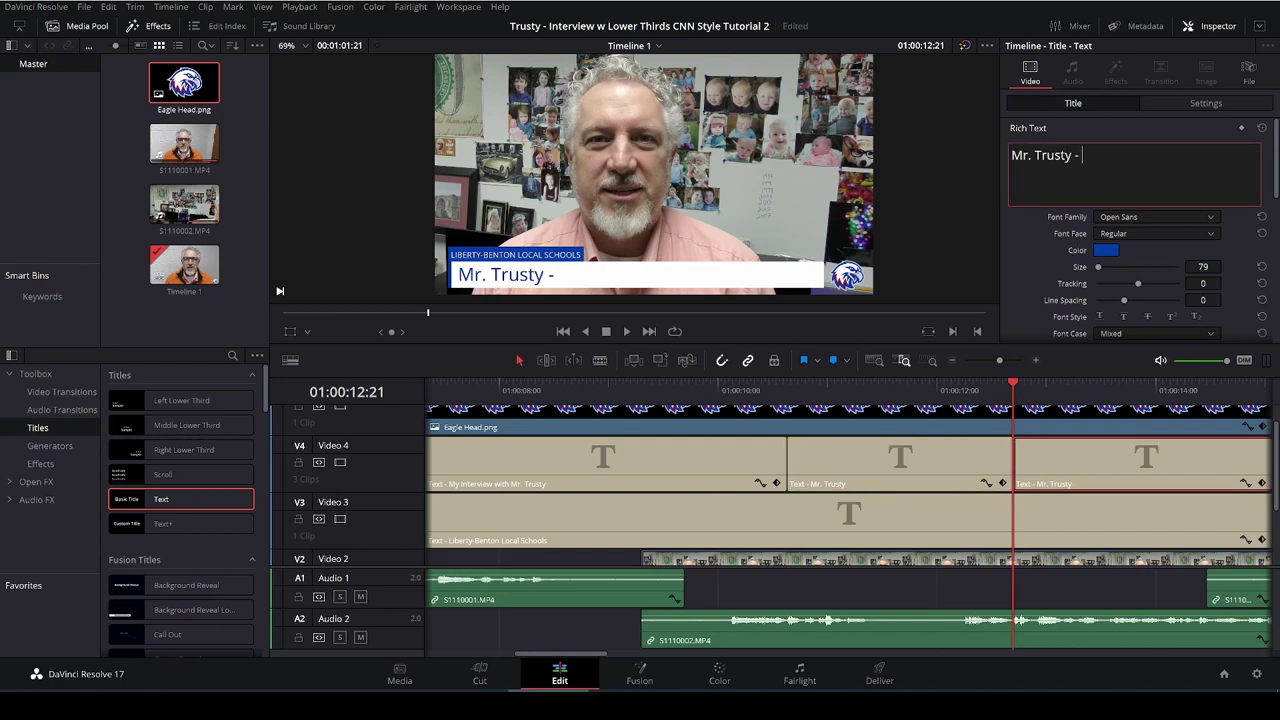
text(Techno)
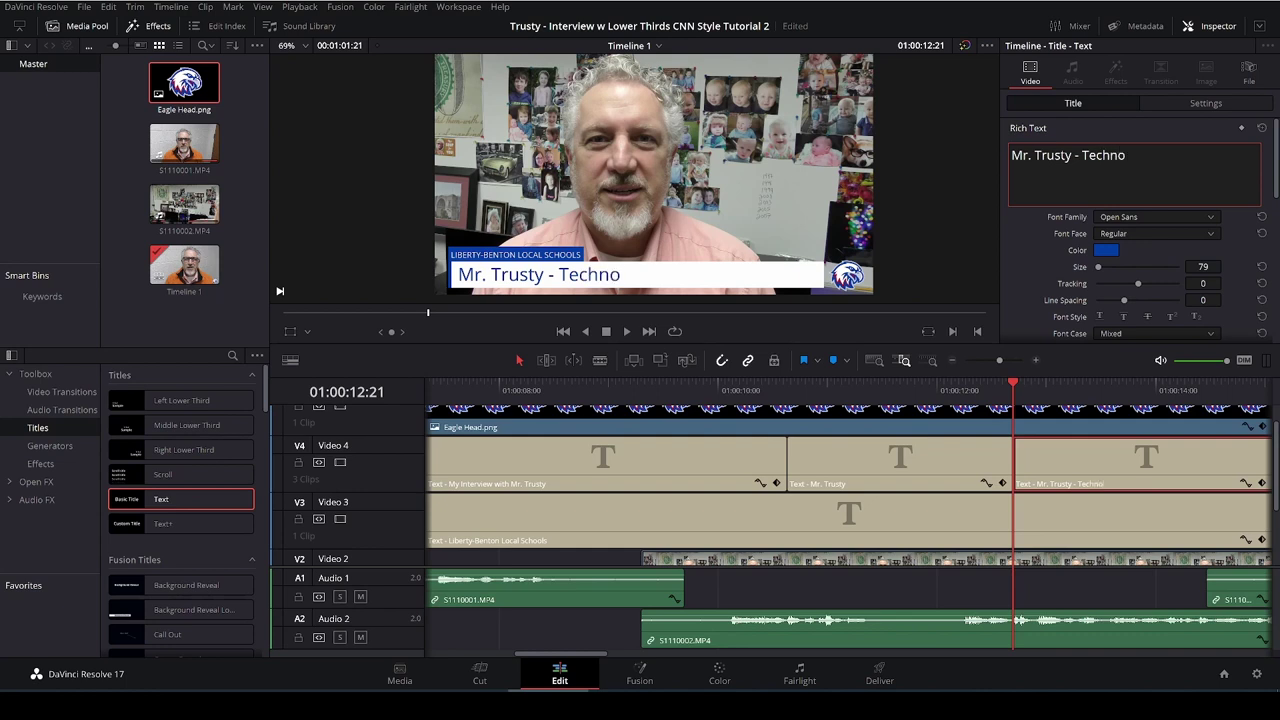
text(logy Director)
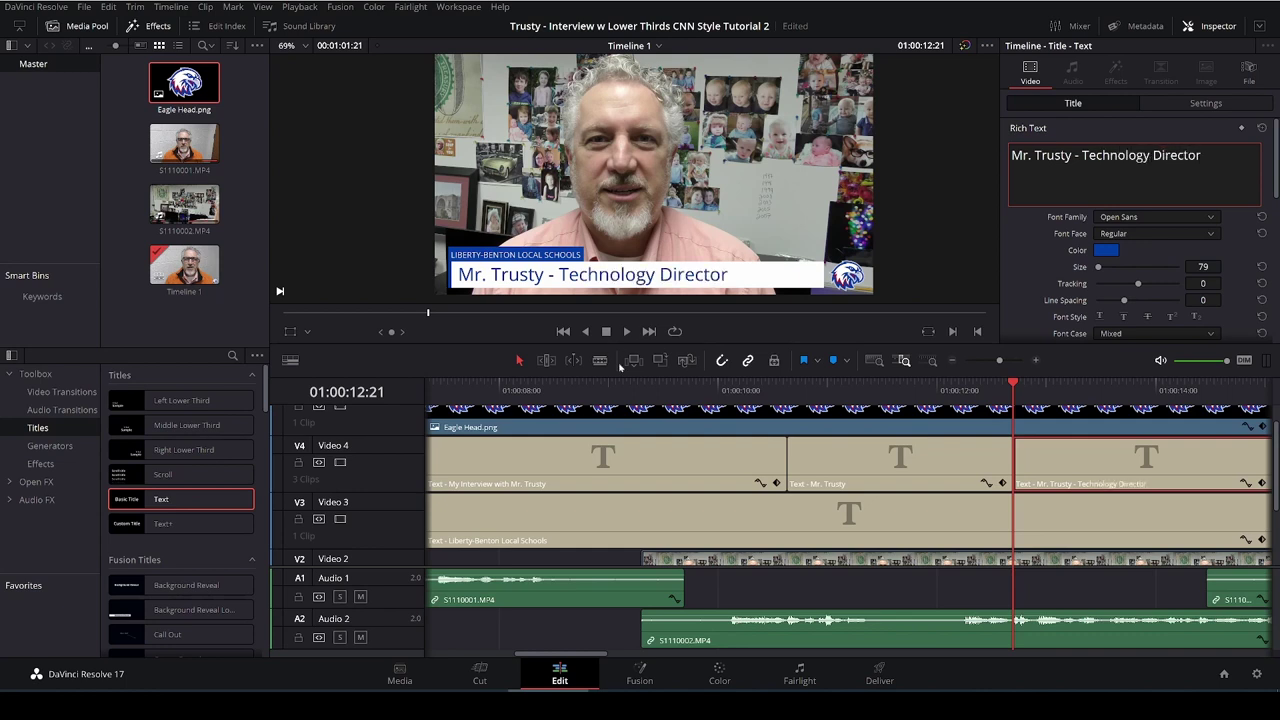
Step: Cut the title again at 01:00:15:19 and append ' - 8th Year' to the newest piece
click(641, 391)
key(space)
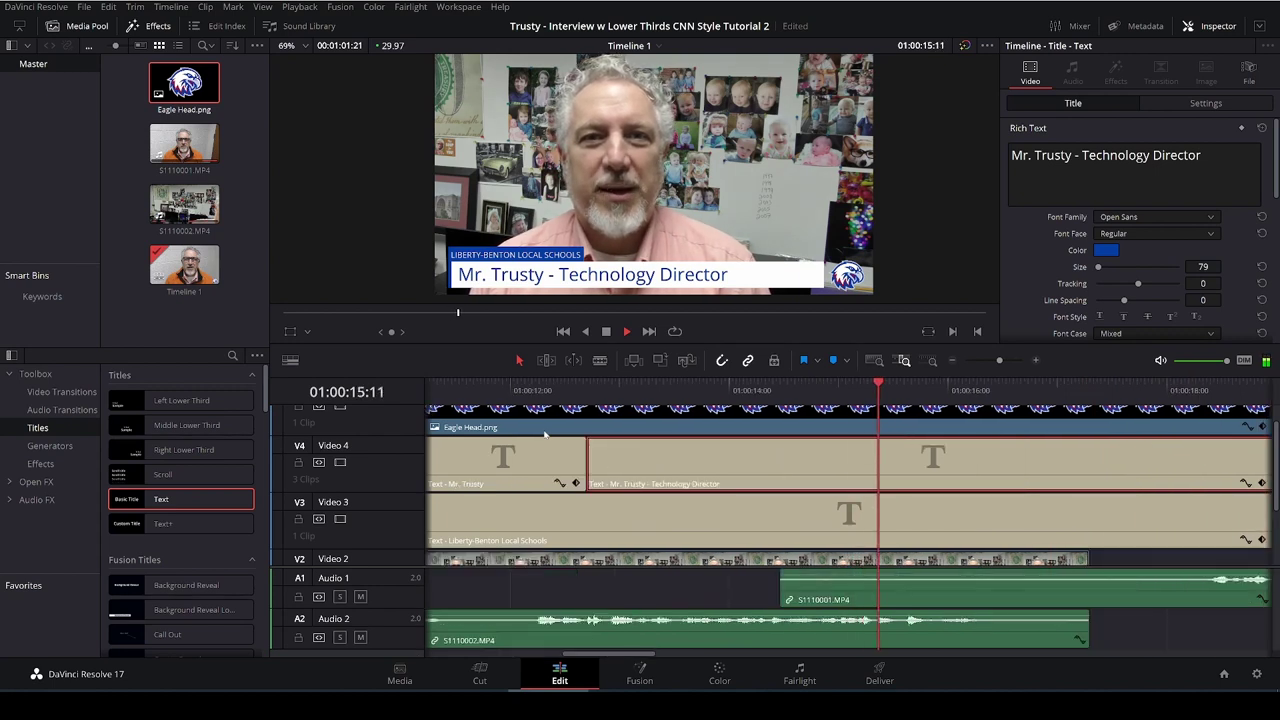
drag(918, 385, 907, 388)
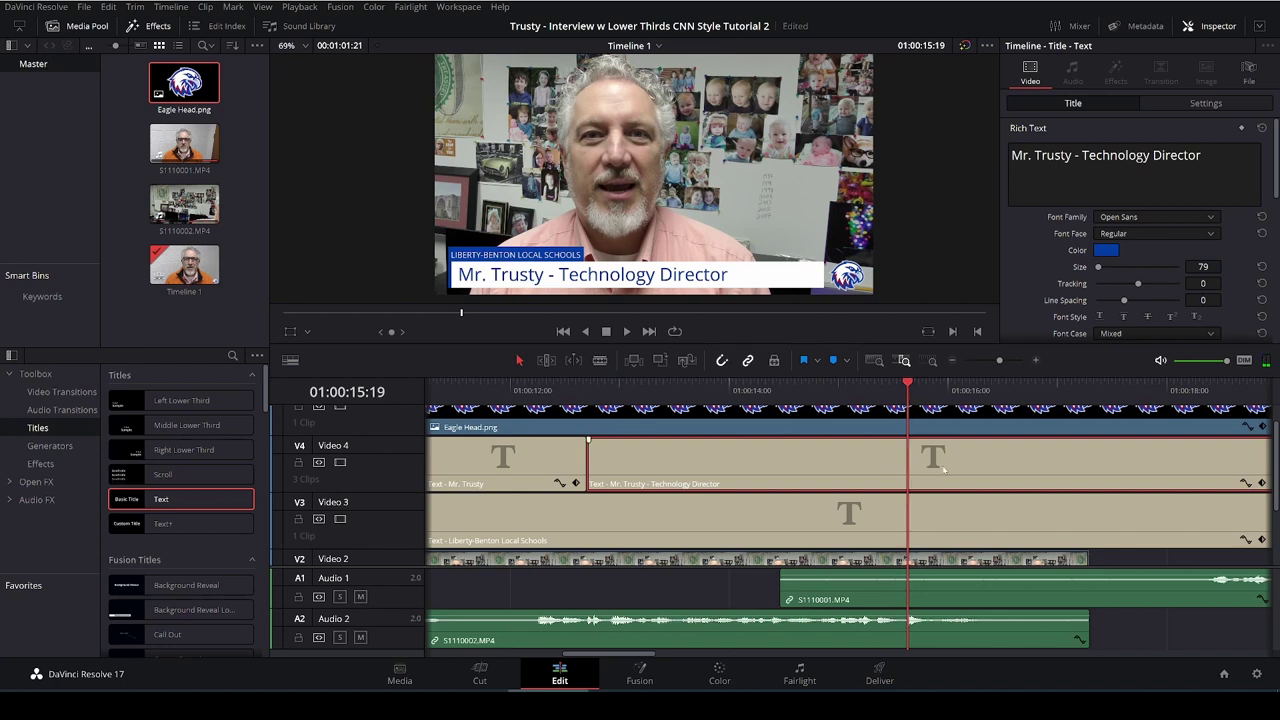
key(ctrl+b)
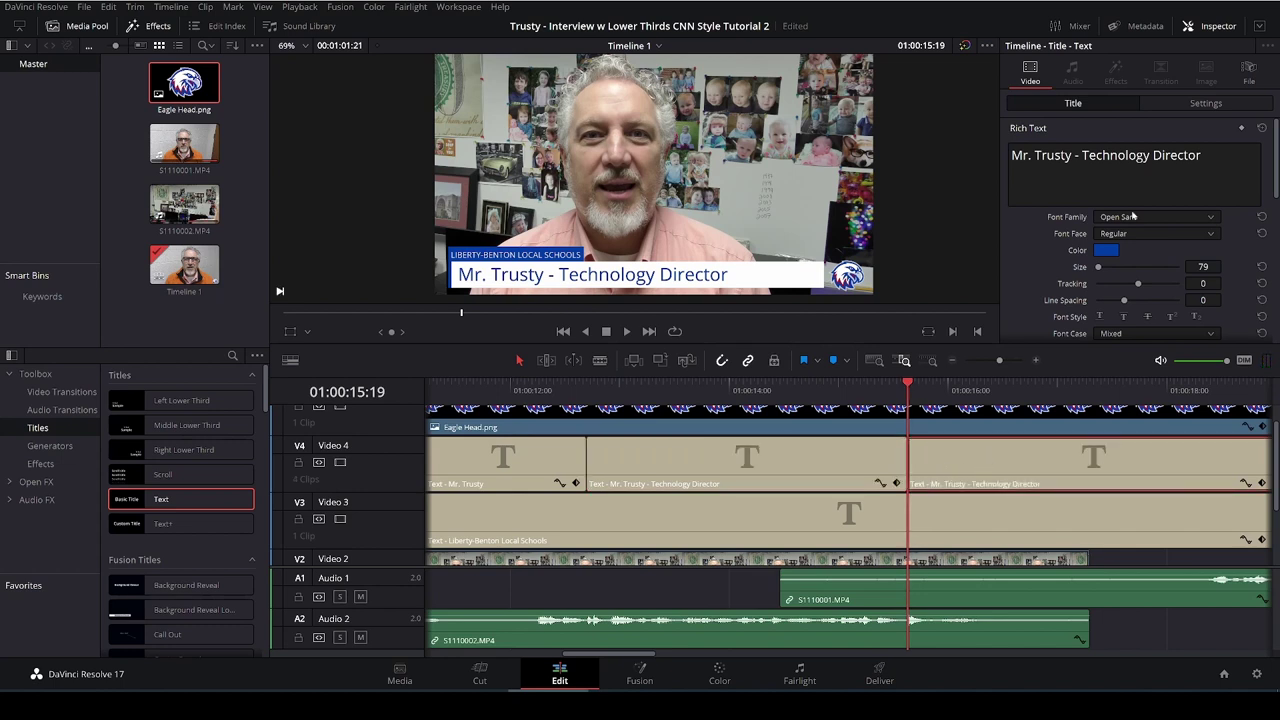
click(1208, 160)
text(- )
text(9t)
key(BackSpace)
key(BackSpace)
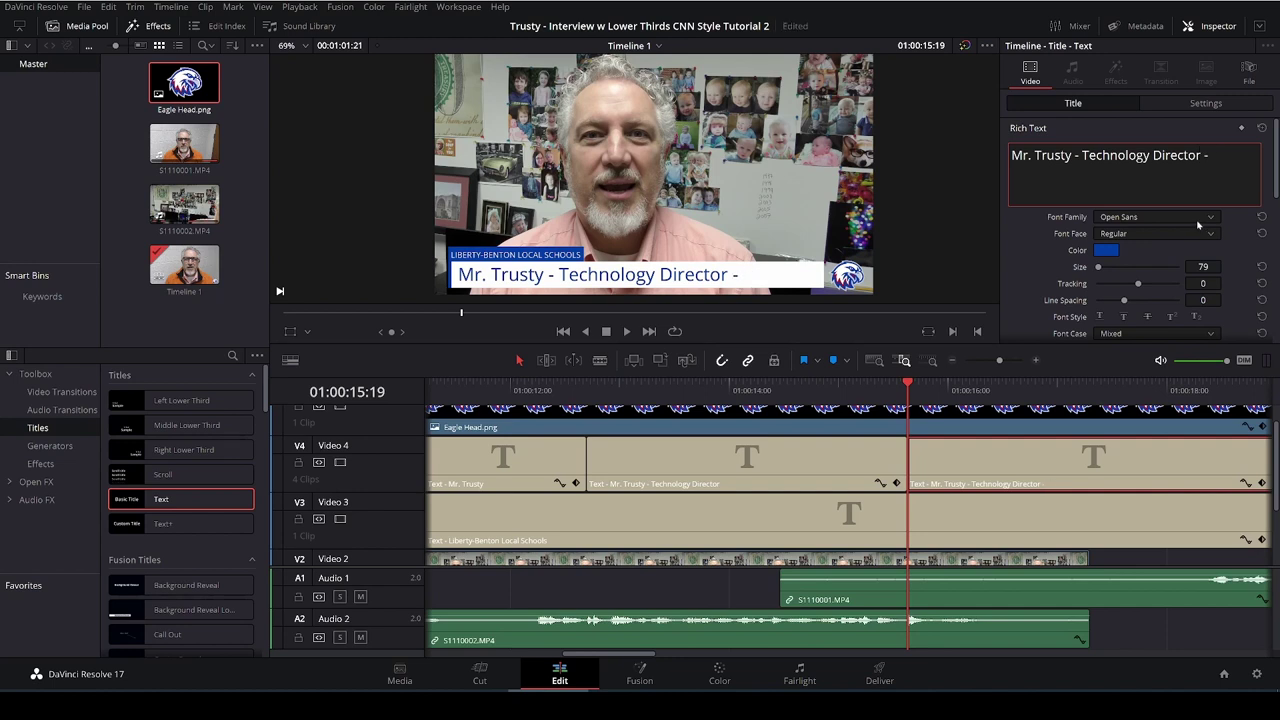
text(8th Year)
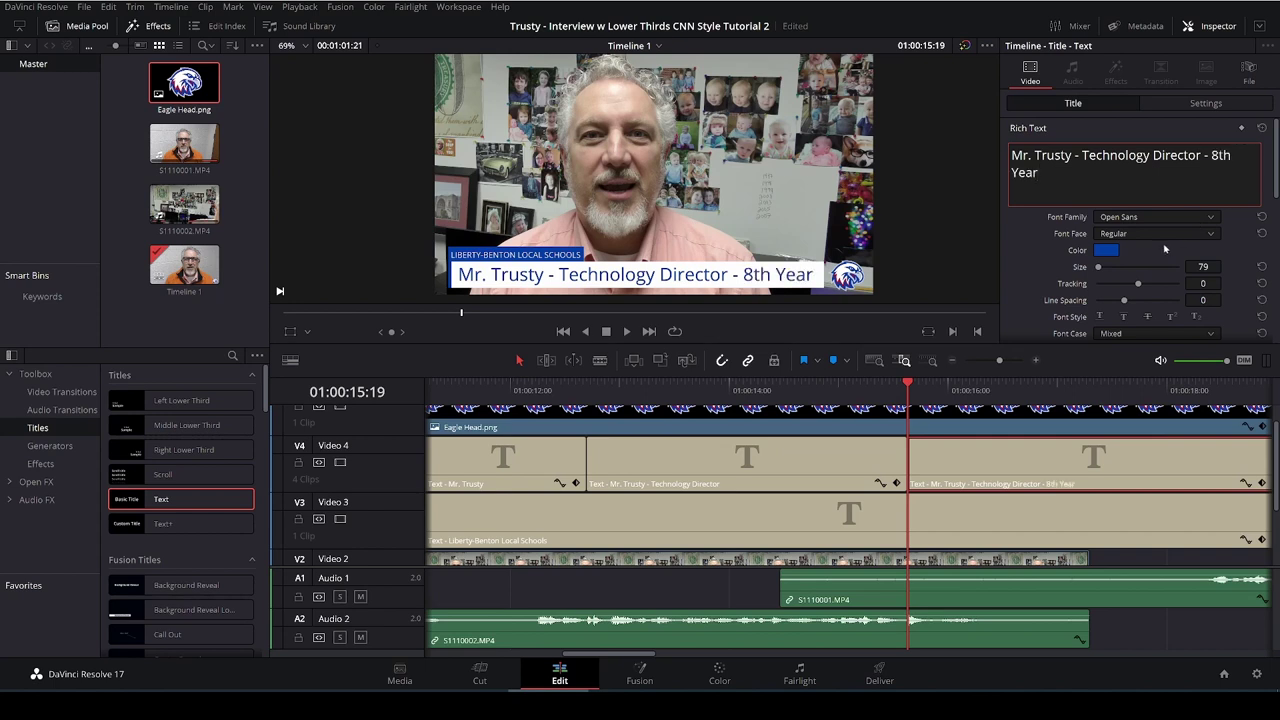
scroll(869, 456, left, 3)
scroll(869, 456, left, 3)
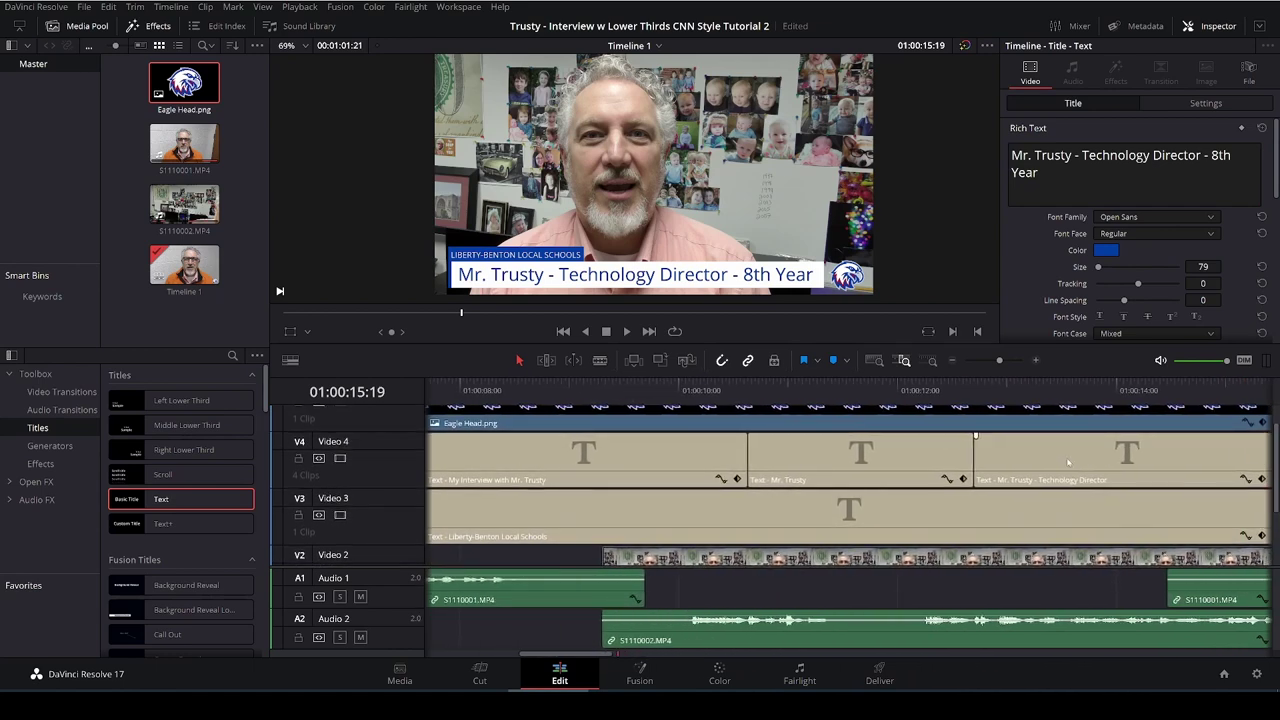
click(536, 390)
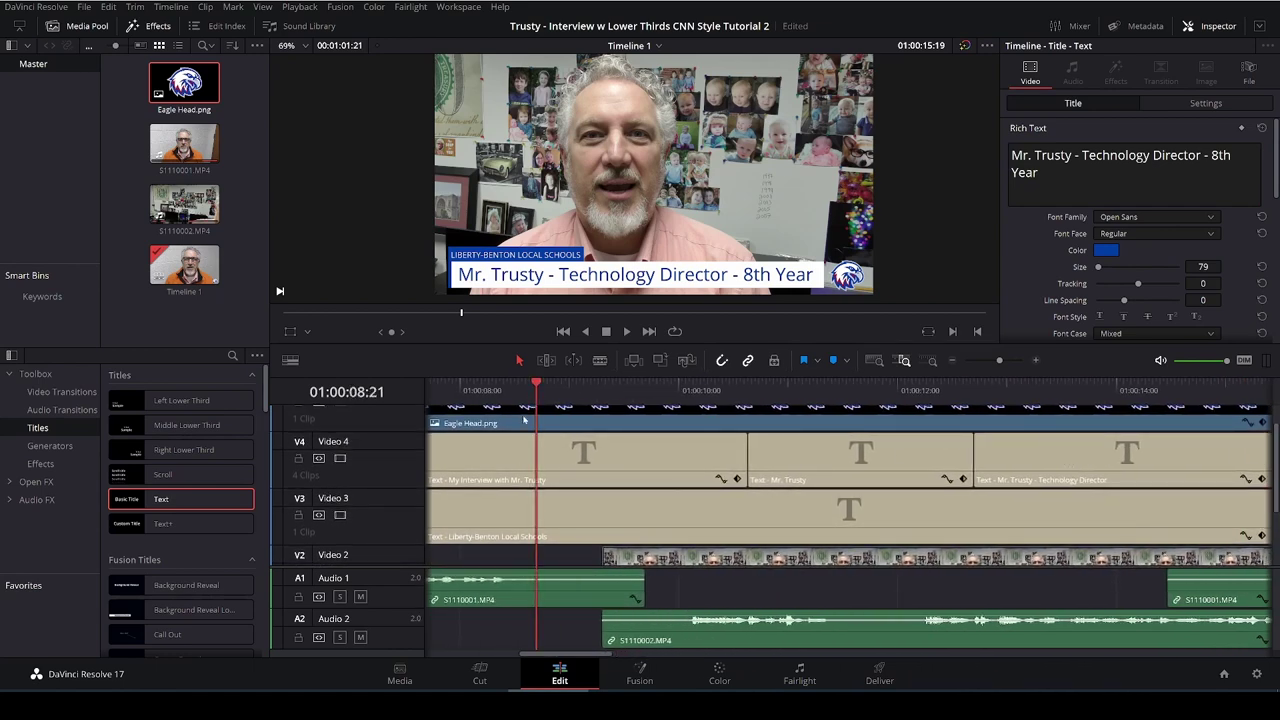
key(space)
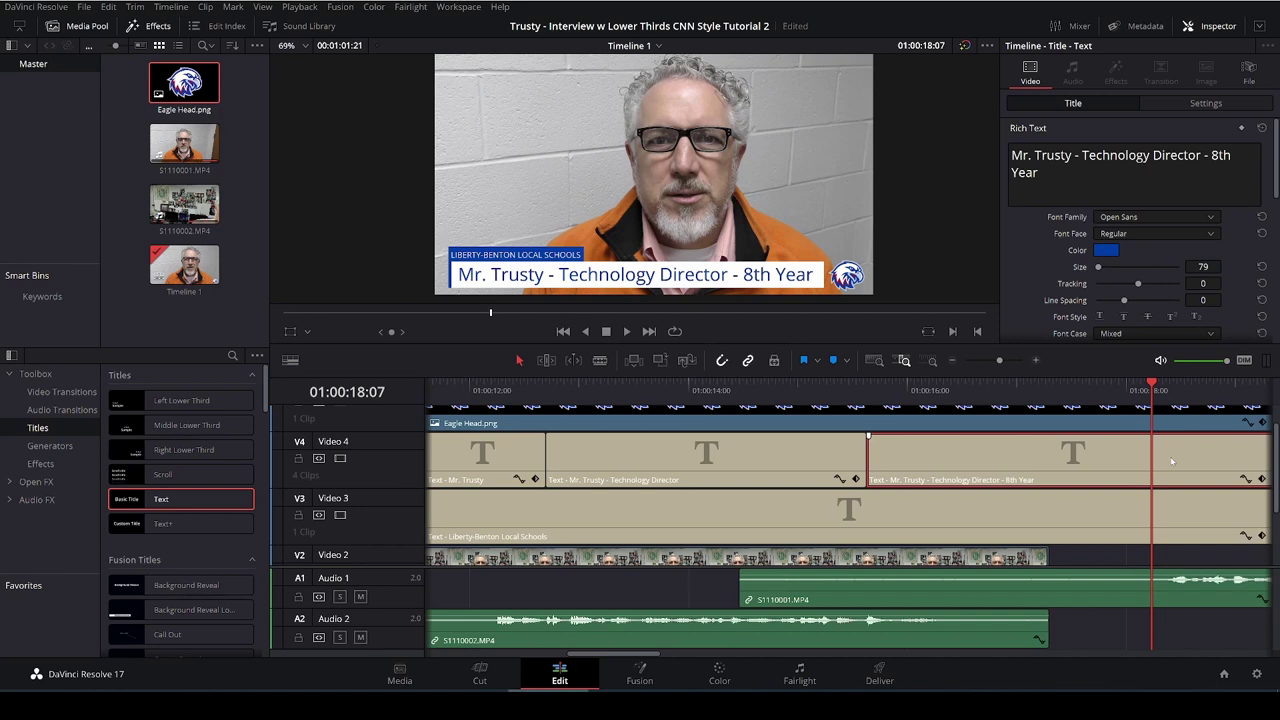
click(184, 84)
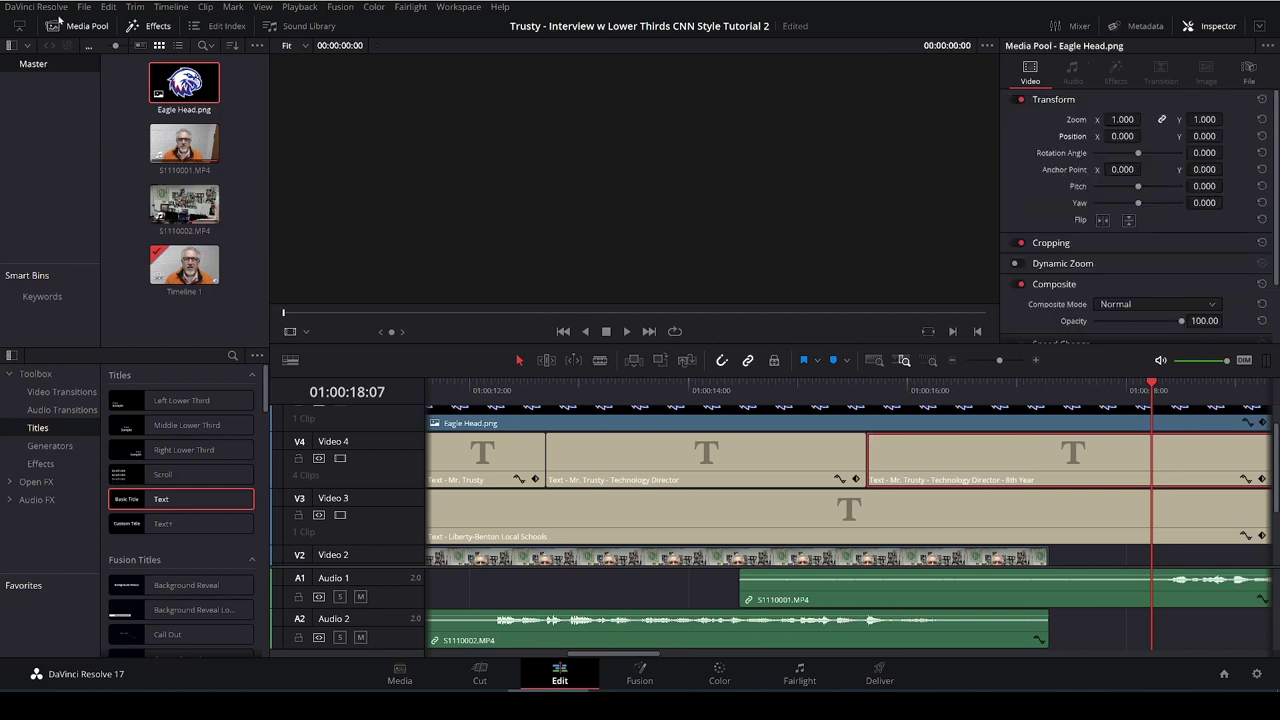
click(84, 7)
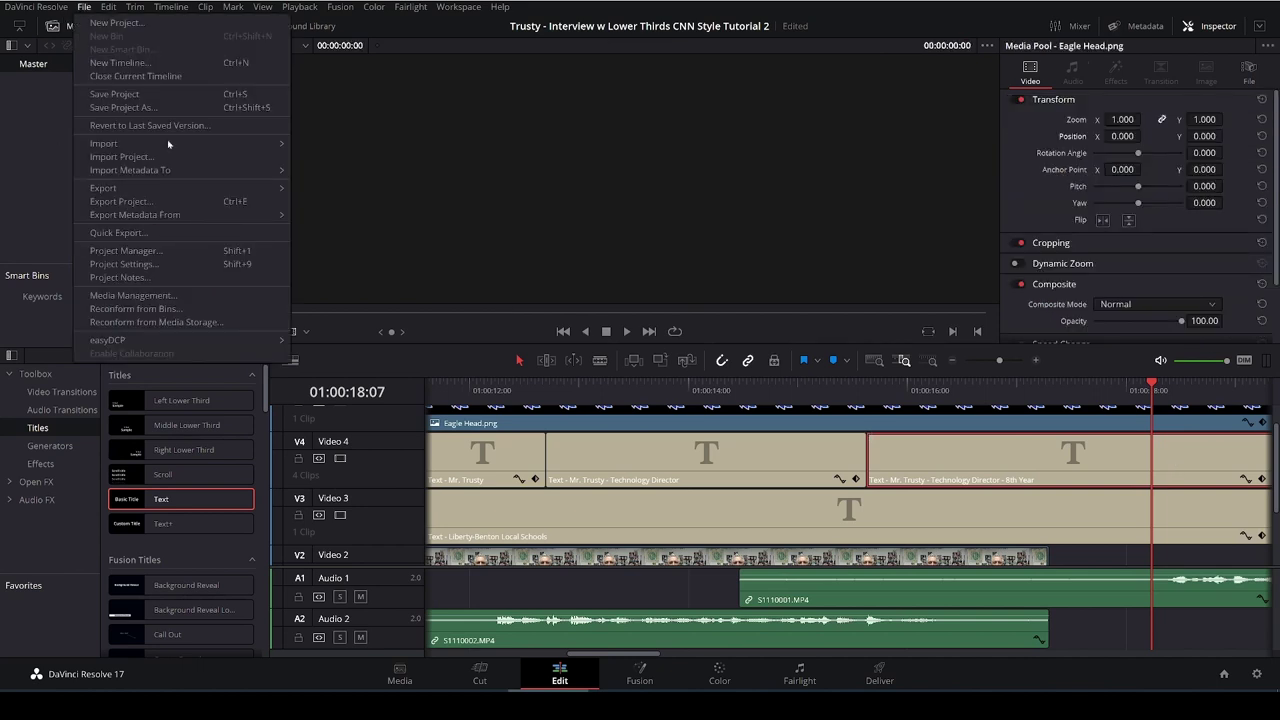